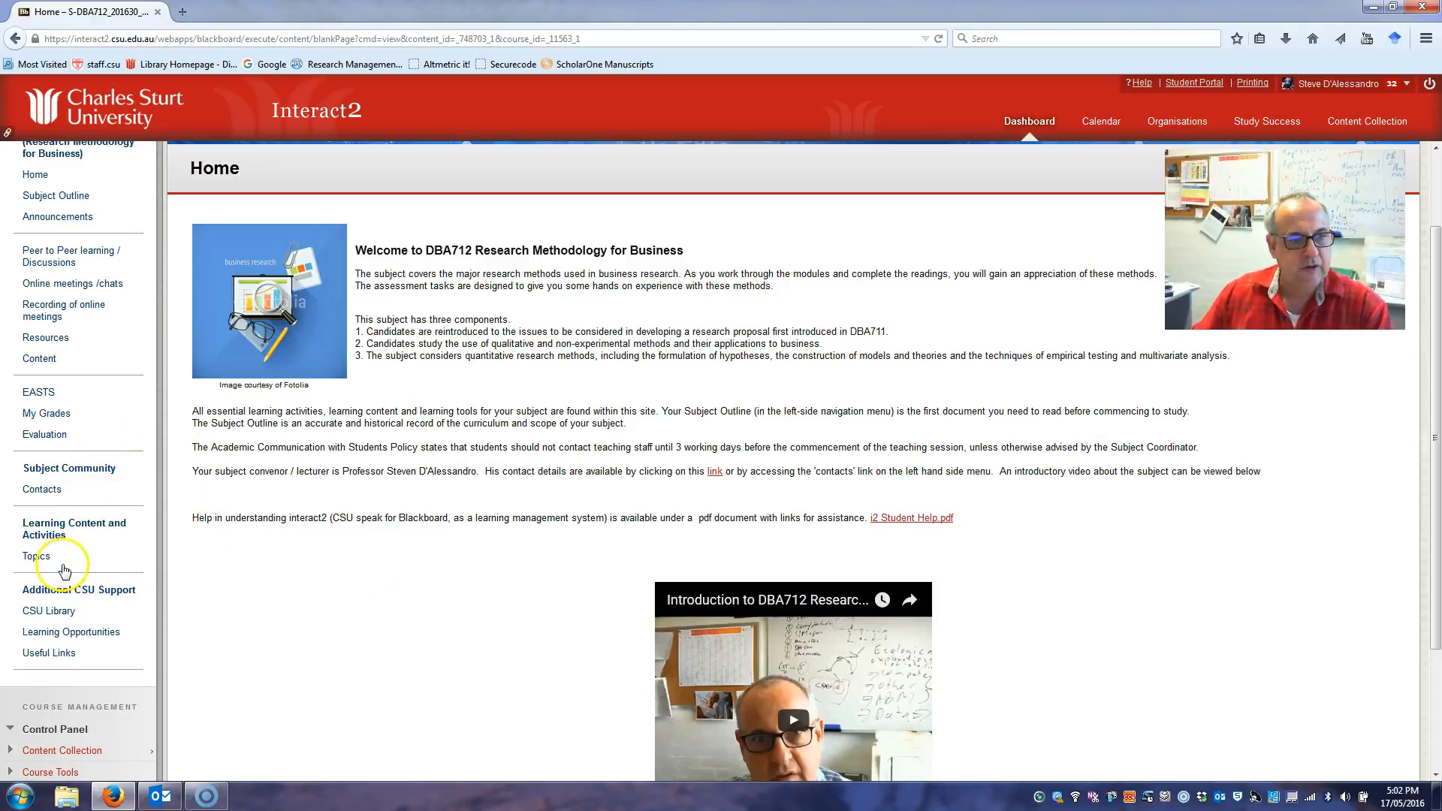
# - Open the Topic 10 Quantitative data analysis learning module from Part 2 of the subject's topics
pyautogui.click(47, 557)
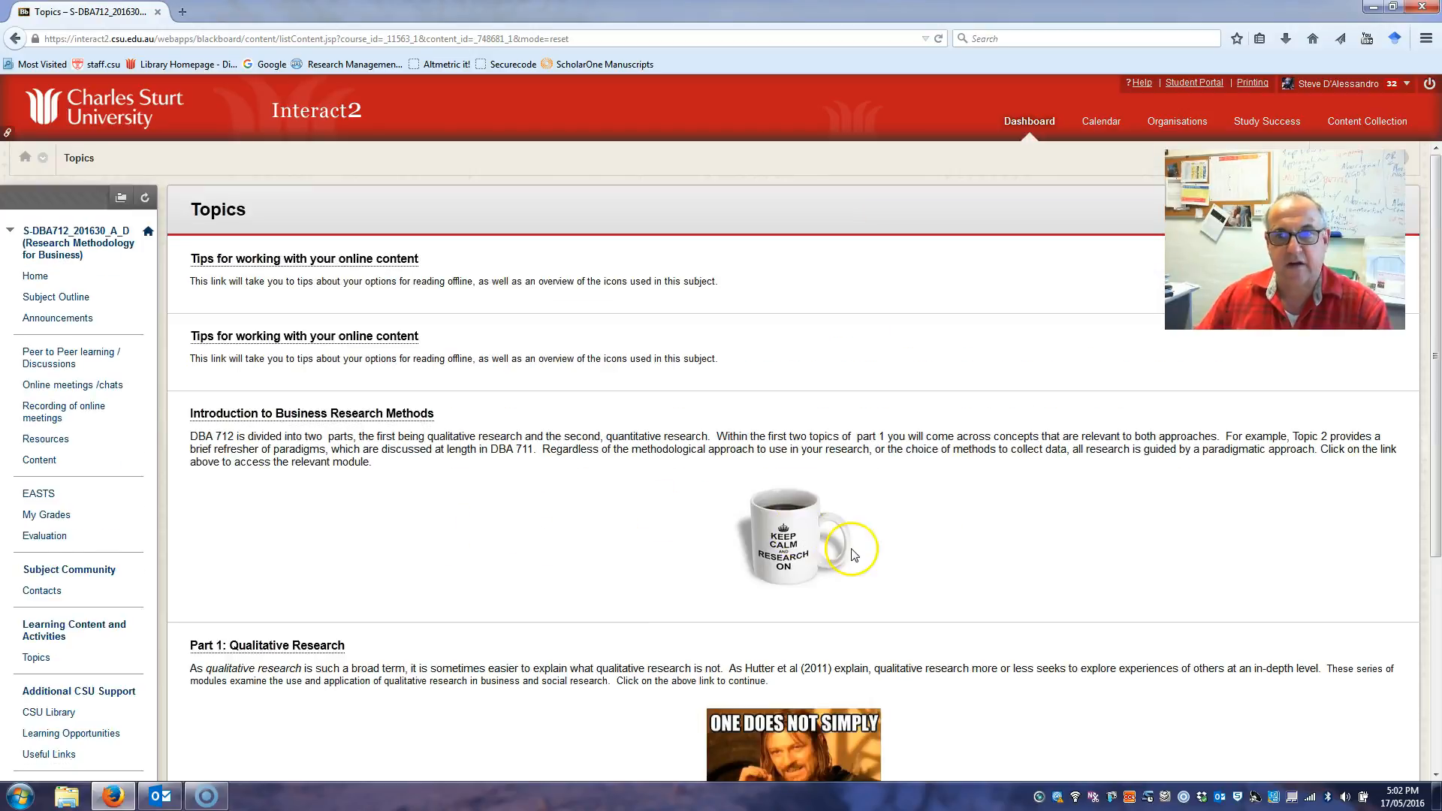
pyautogui.scroll(-3, 853, 552)
pyautogui.scroll(-4, 933, 559)
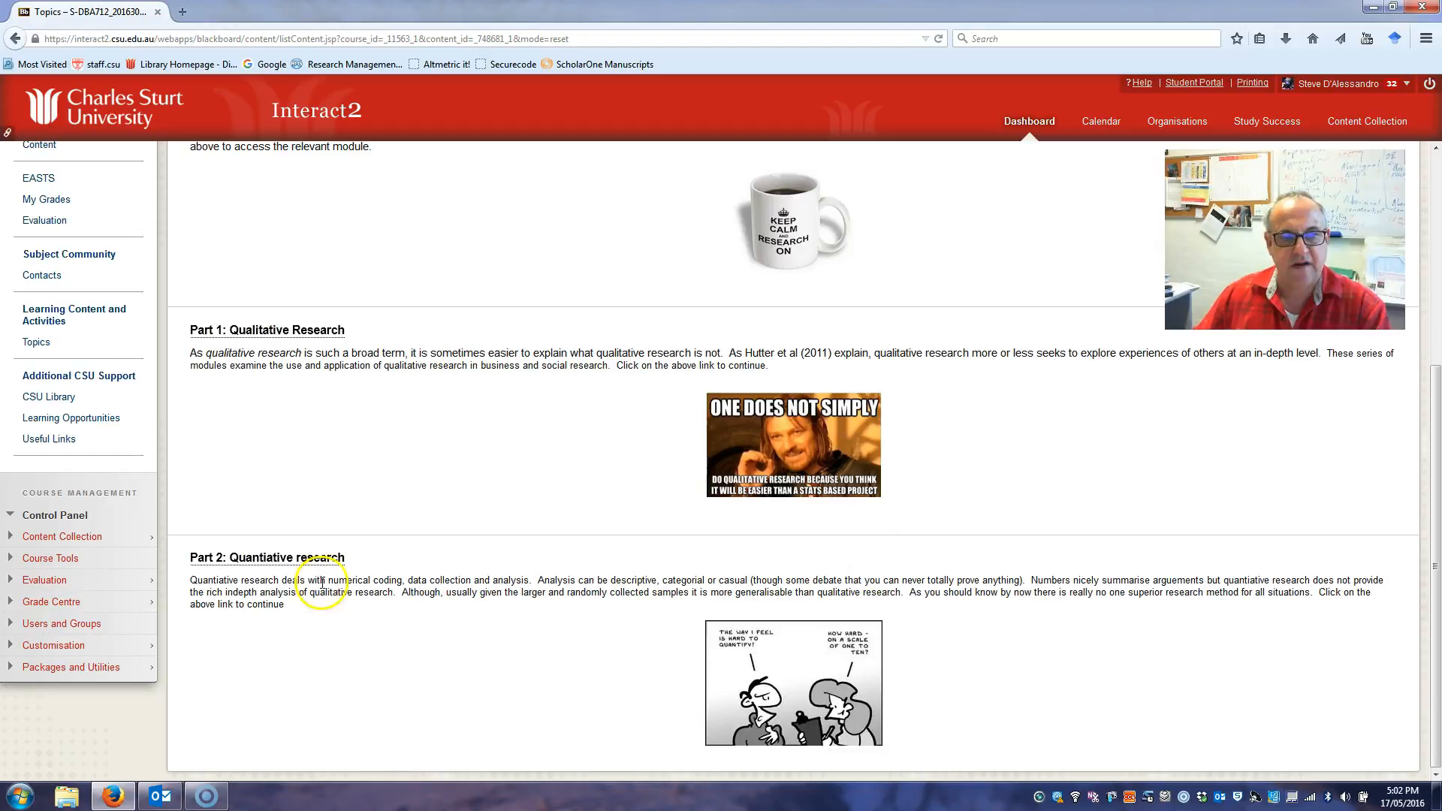
pyautogui.click(302, 565)
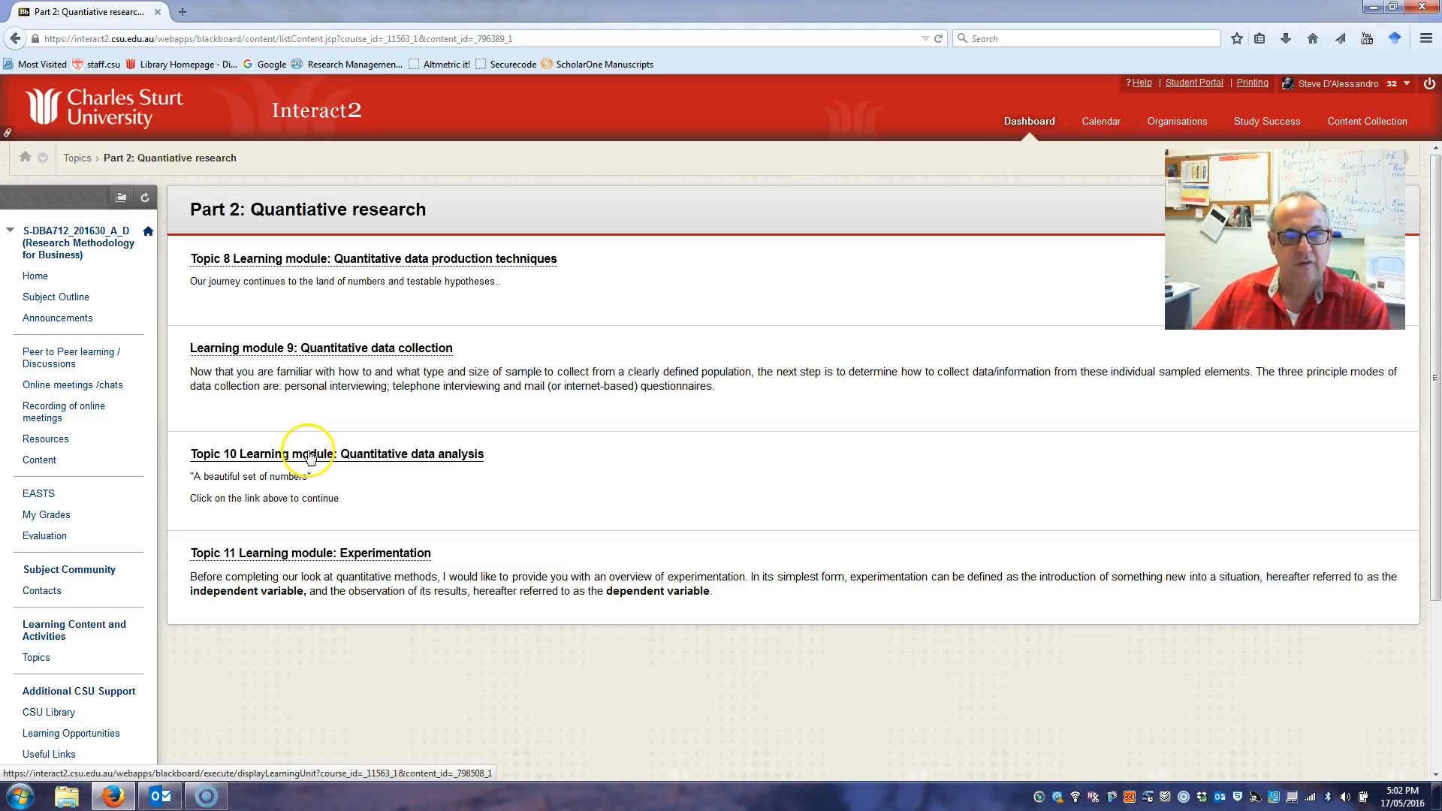
pyautogui.click(374, 455)
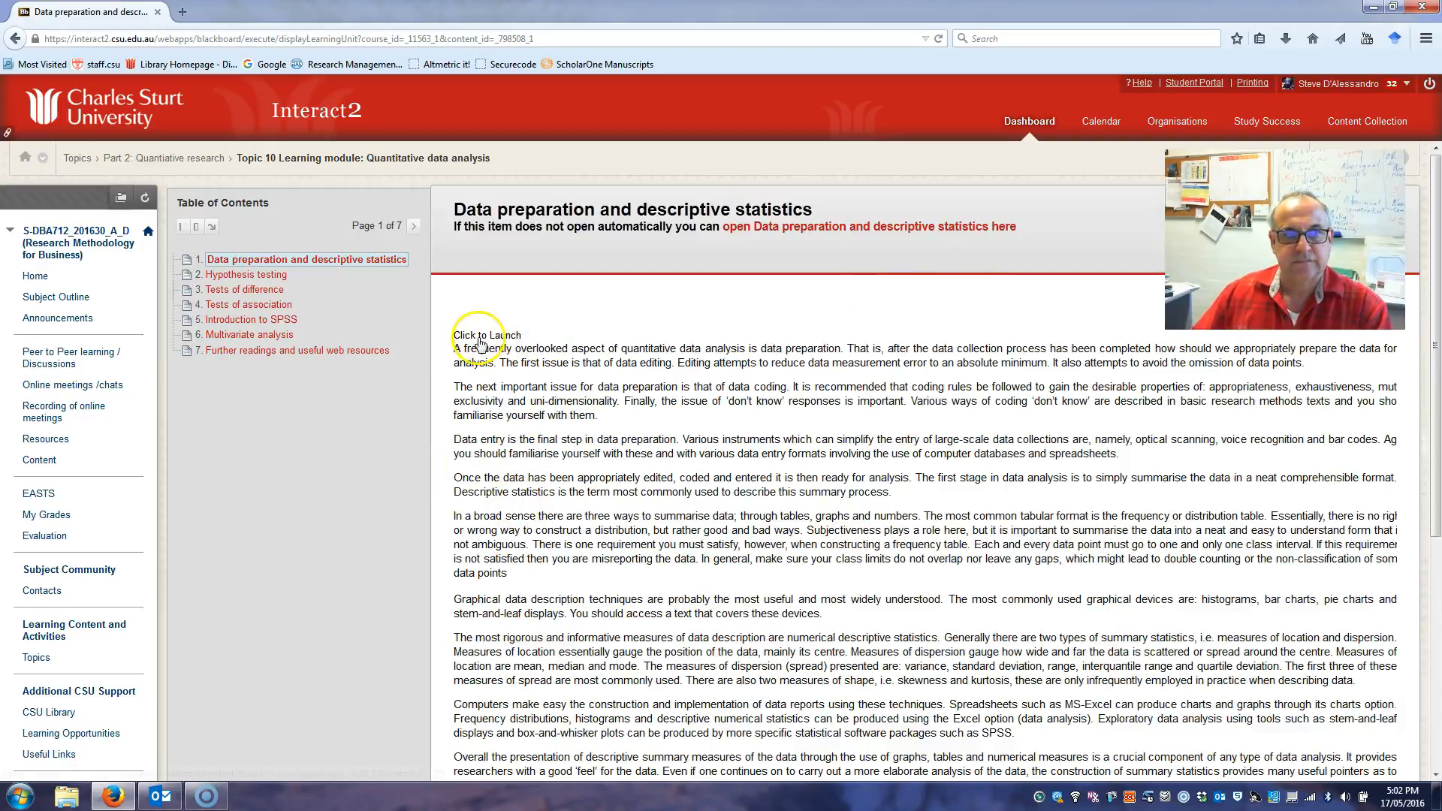
# - Open the module's Introduction to SPSS page and review its tutorials, book references, SPSS menu options and example videos
pyautogui.click(252, 324)
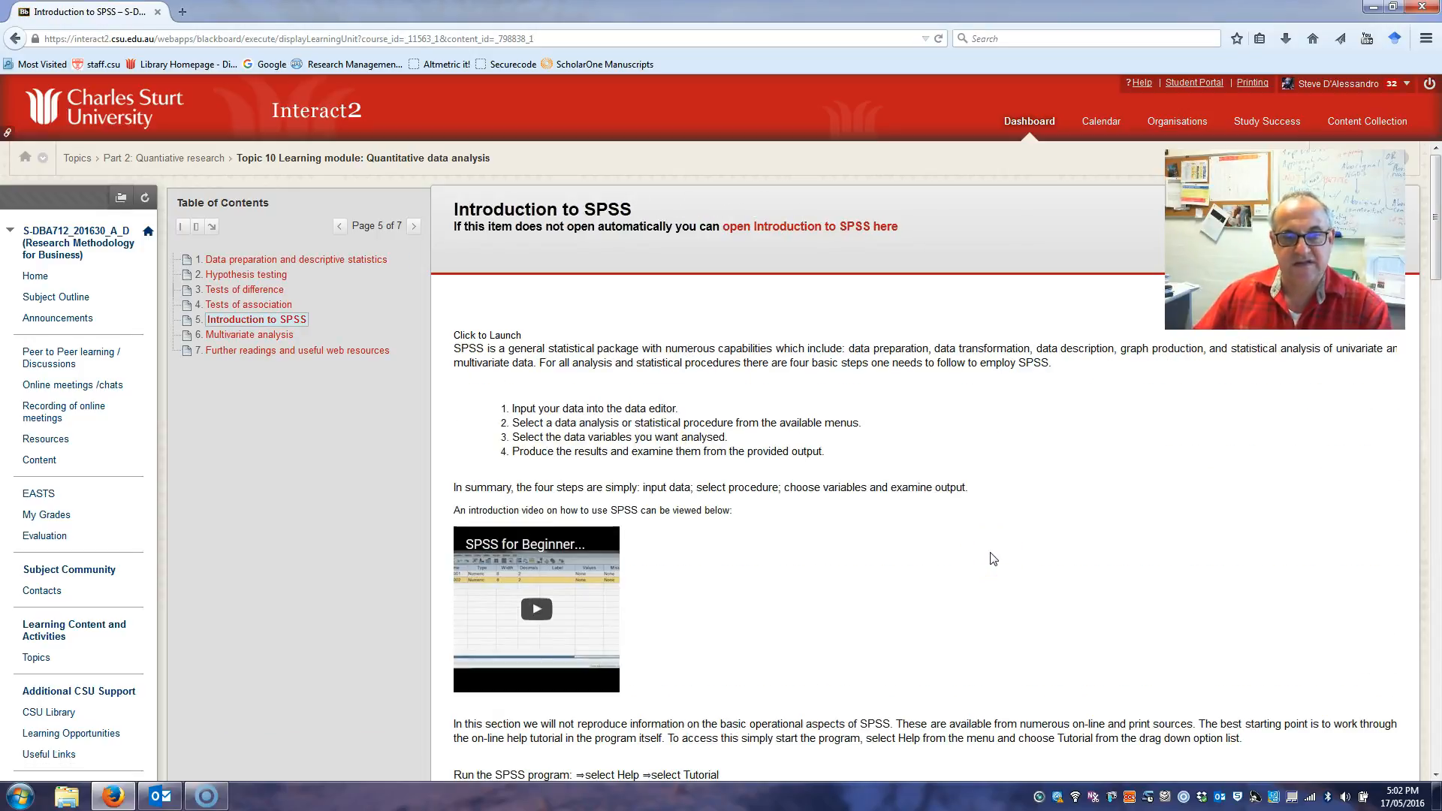
pyautogui.scroll(-5, 993, 558)
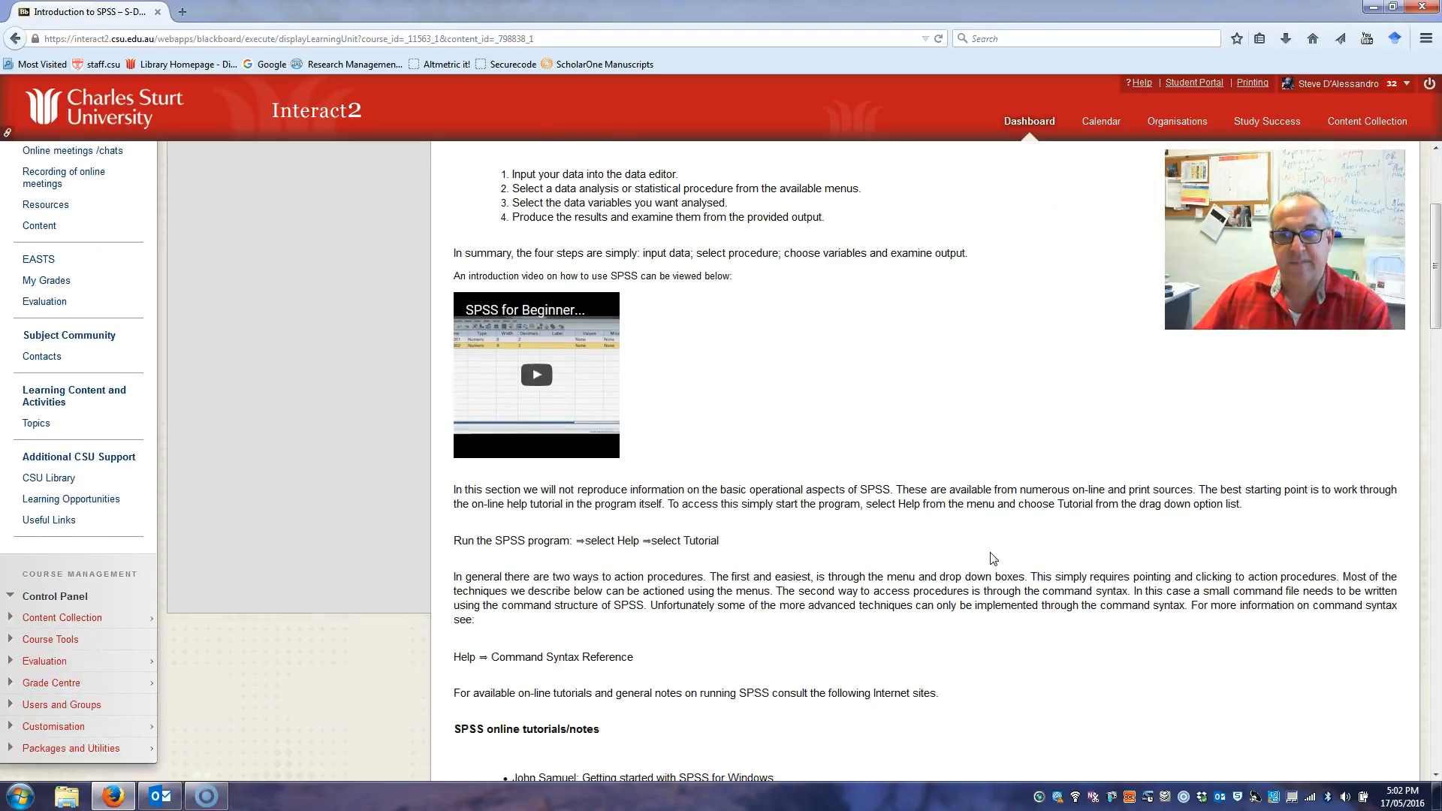
pyautogui.scroll(-5, 994, 558)
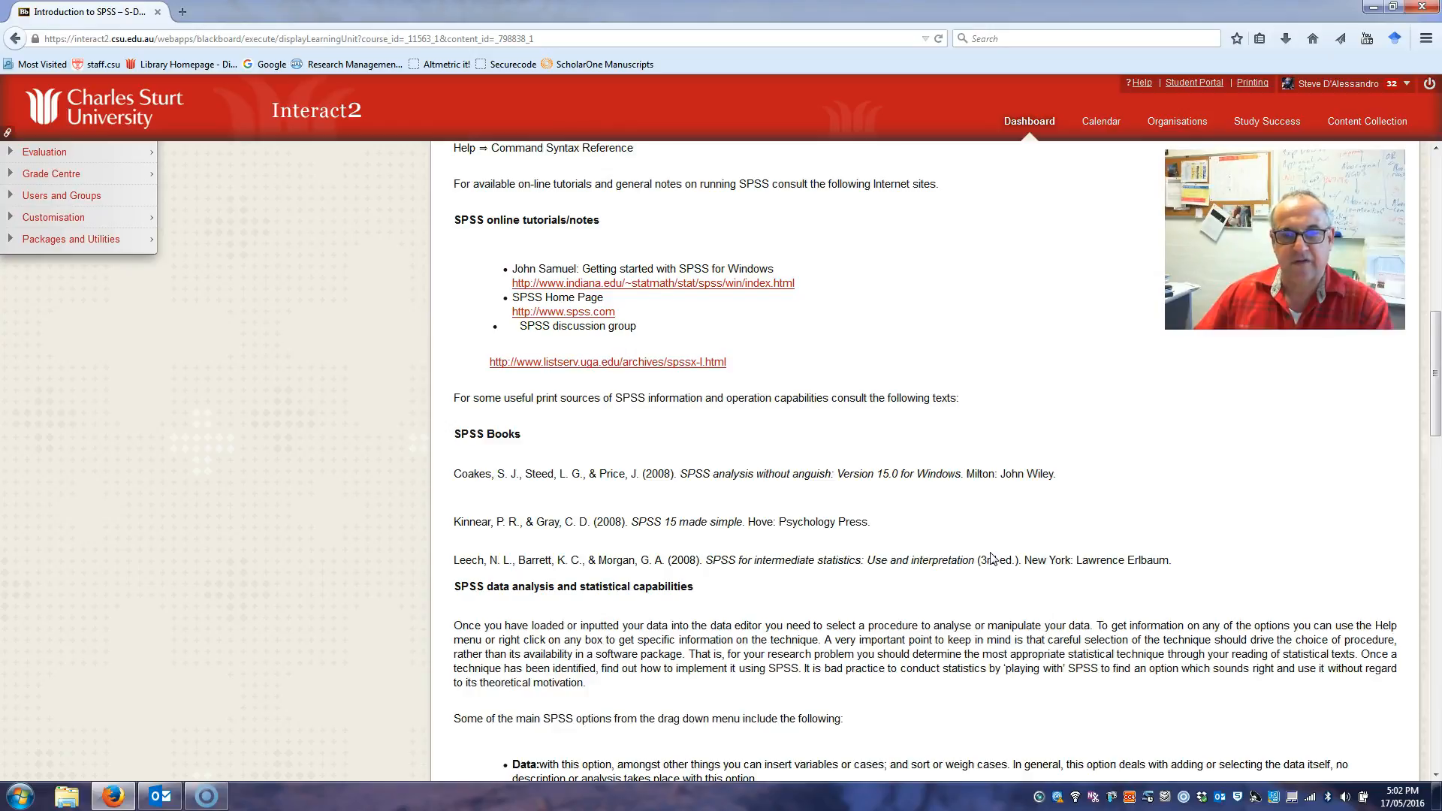
pyautogui.scroll(-7, 990, 559)
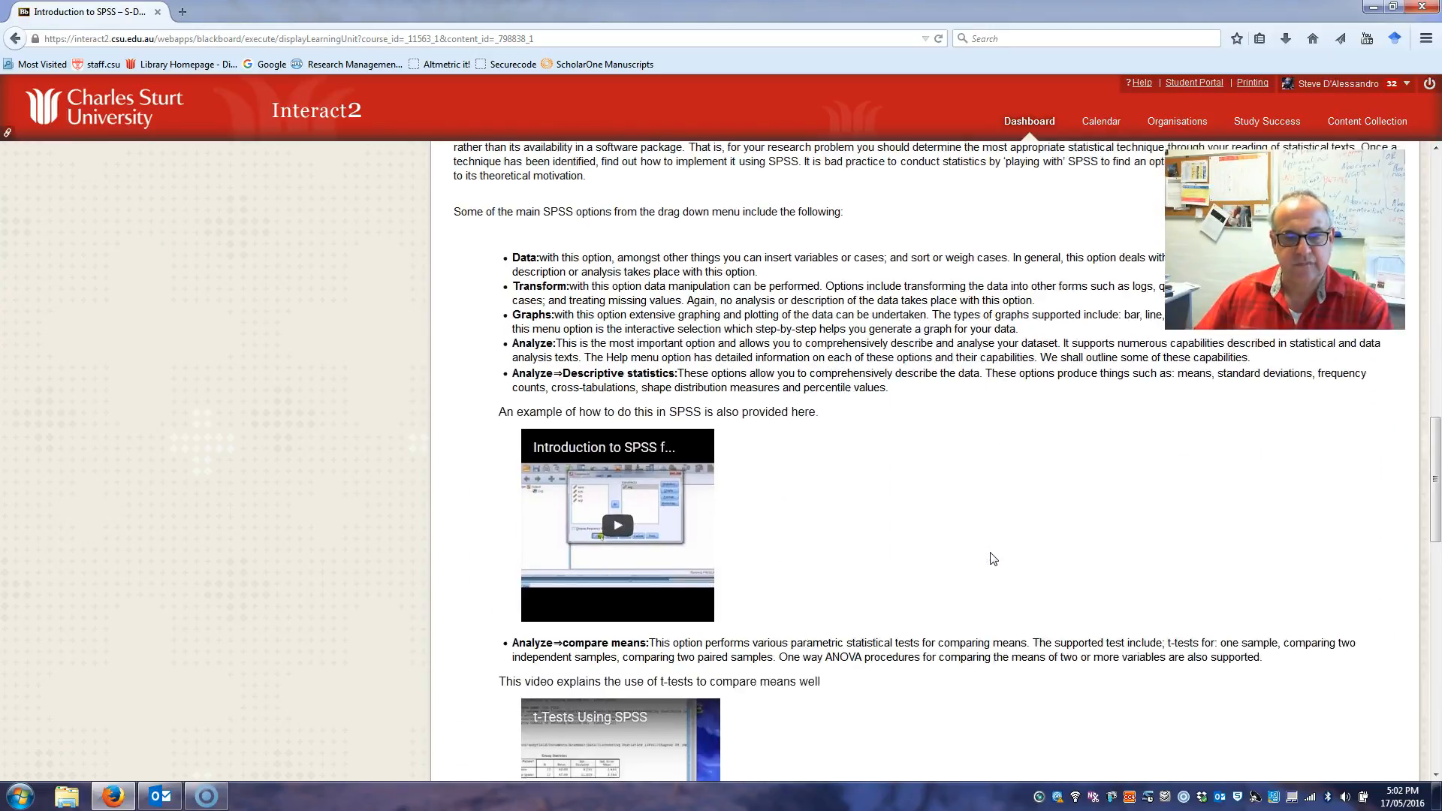
pyautogui.scroll(-2, 993, 558)
pyautogui.scroll(-2, 993, 559)
pyautogui.scroll(-6, 994, 559)
pyautogui.scroll(-3, 993, 559)
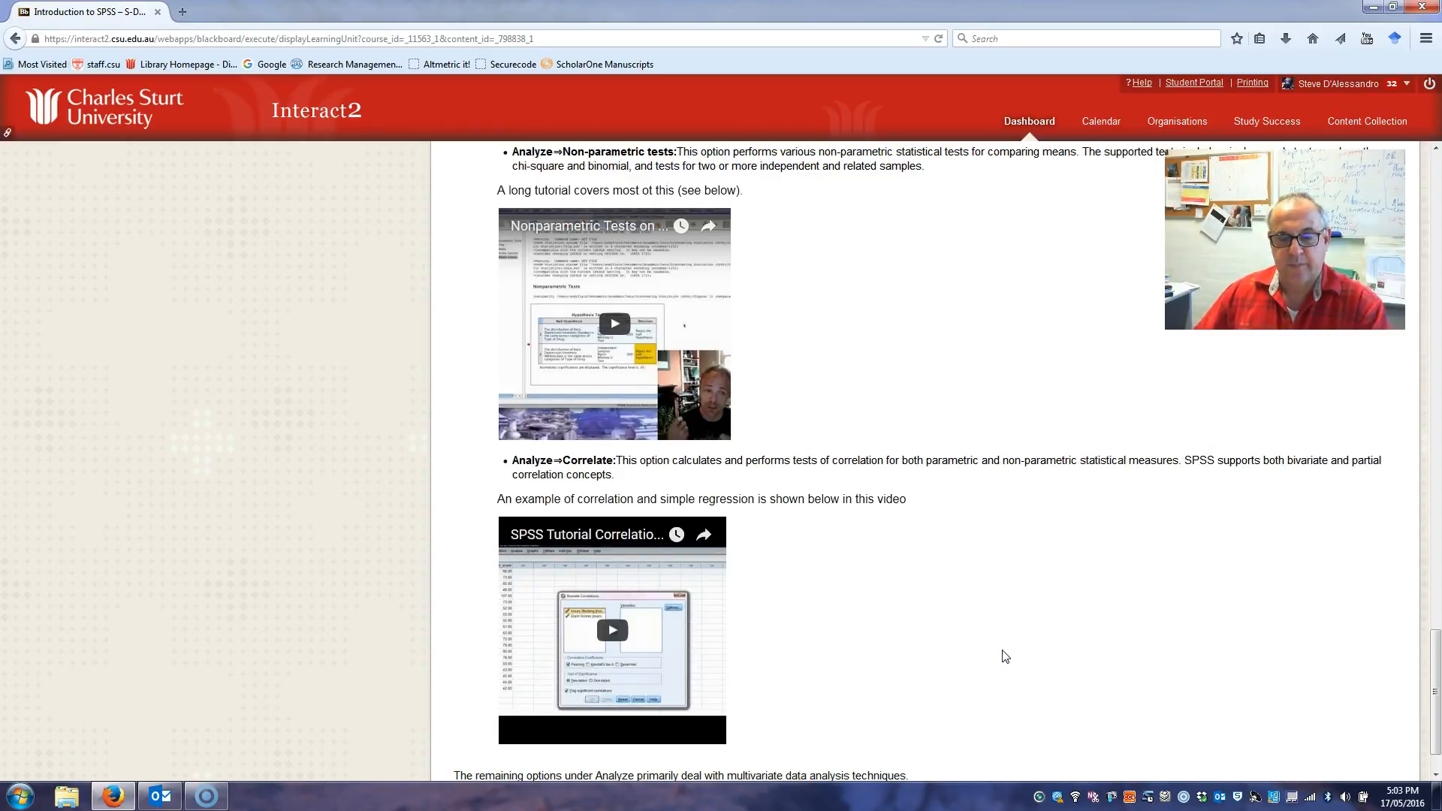
pyautogui.scroll(12, 1006, 657)
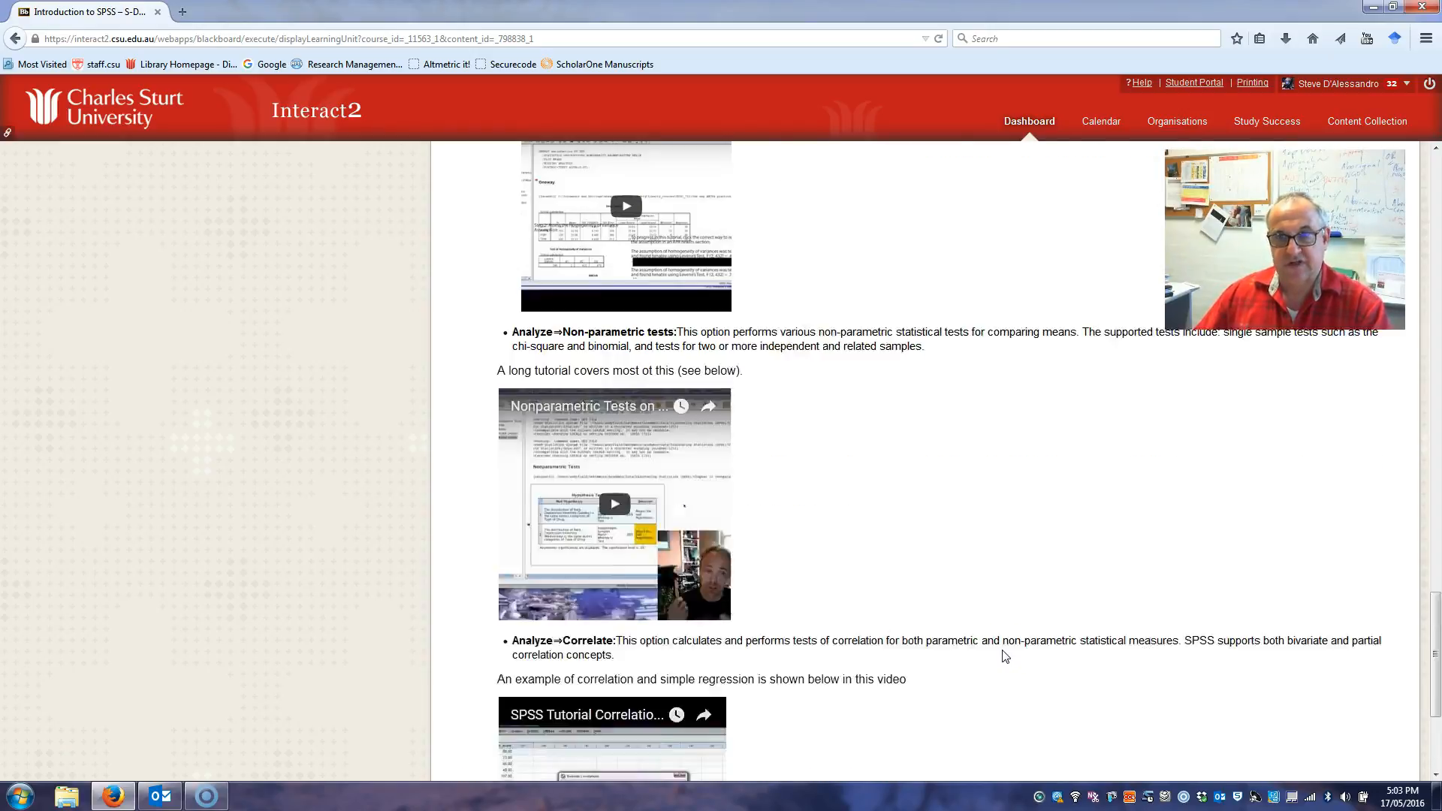
pyautogui.scroll(15, 979, 652)
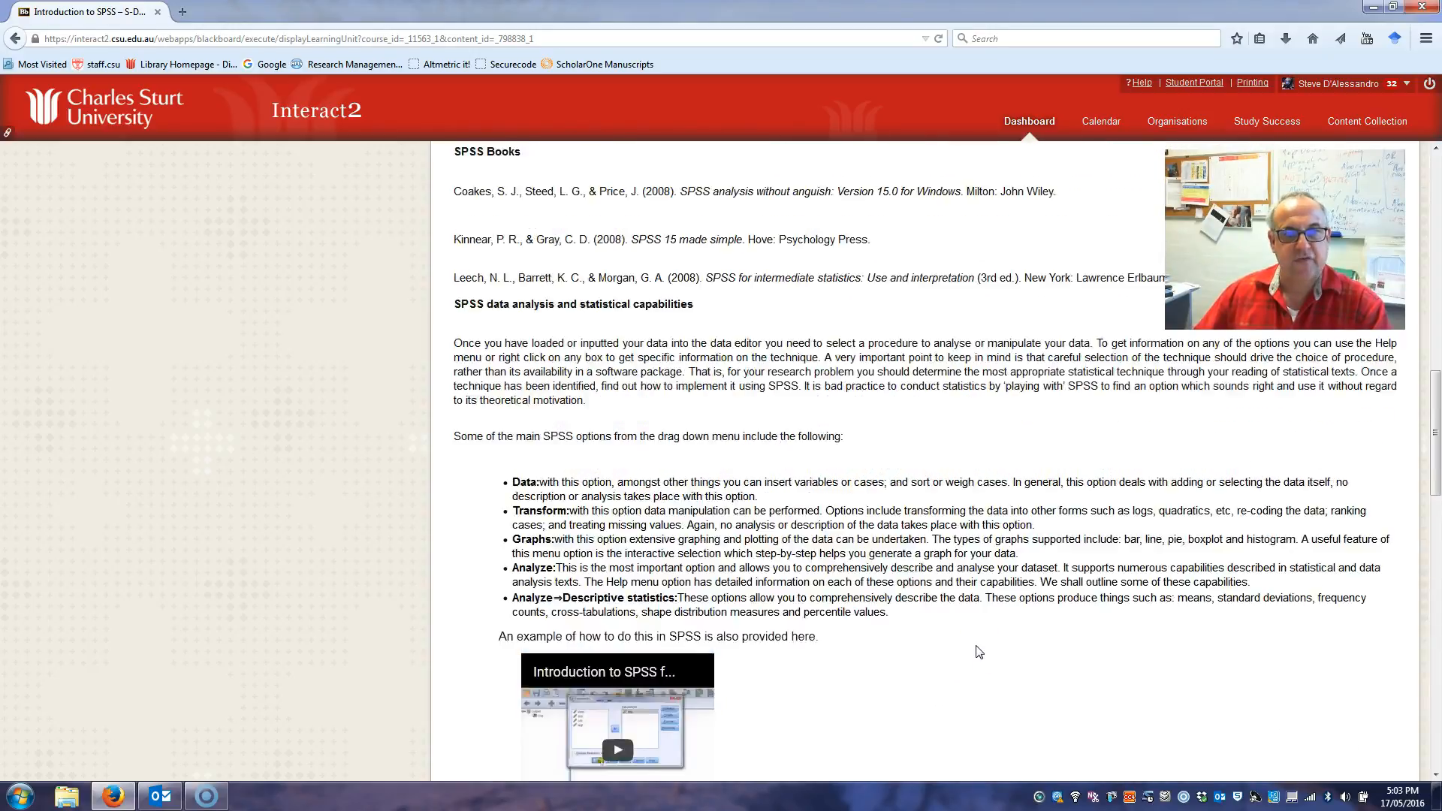
pyautogui.scroll(5, 593, 488)
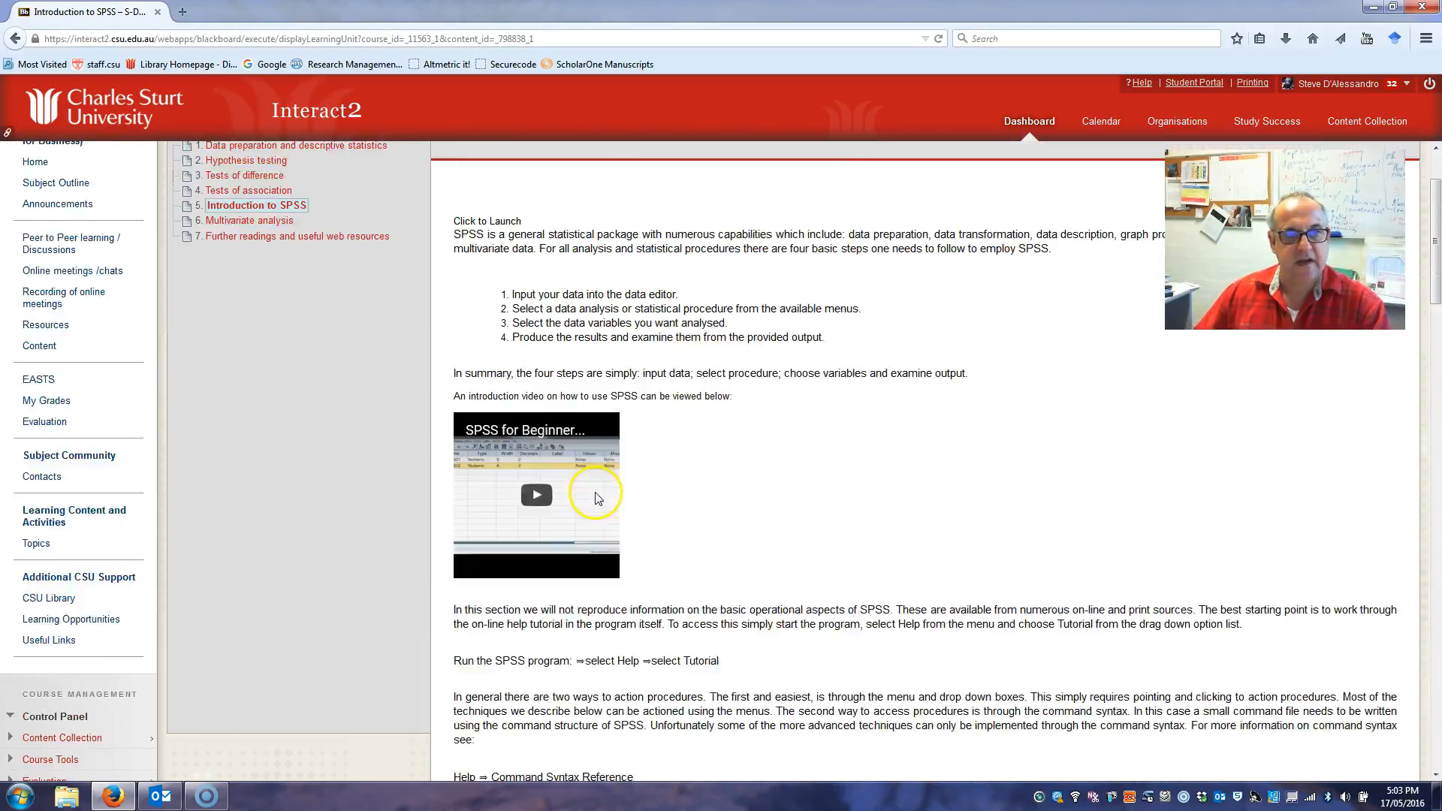
# - Review the parametric and nonparametric tests on the Tests of difference page, and open the Tests of association page
pyautogui.click(252, 293)
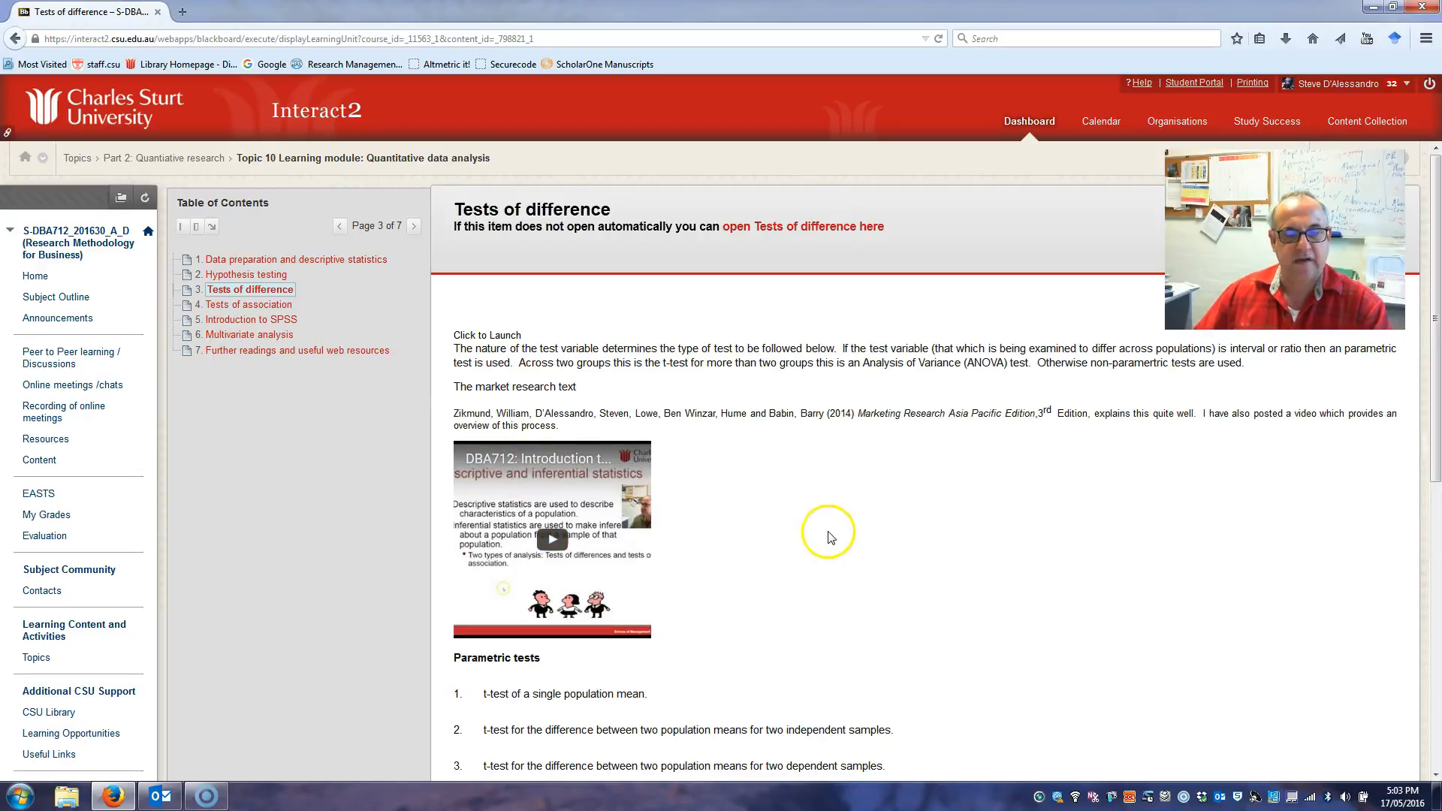
pyautogui.scroll(-3, 830, 536)
pyautogui.scroll(-9, 830, 539)
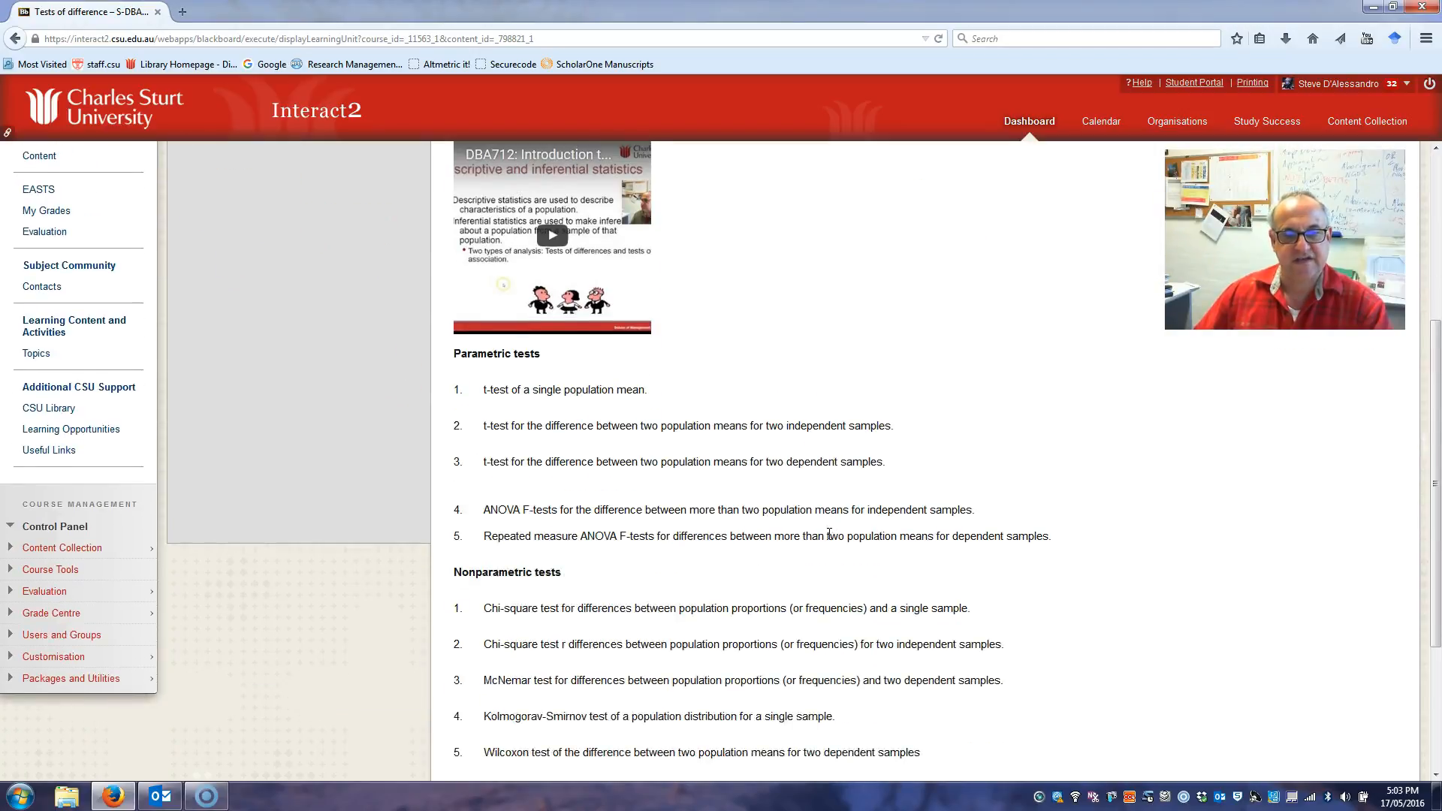
pyautogui.click(788, 535)
pyautogui.scroll(12, 788, 536)
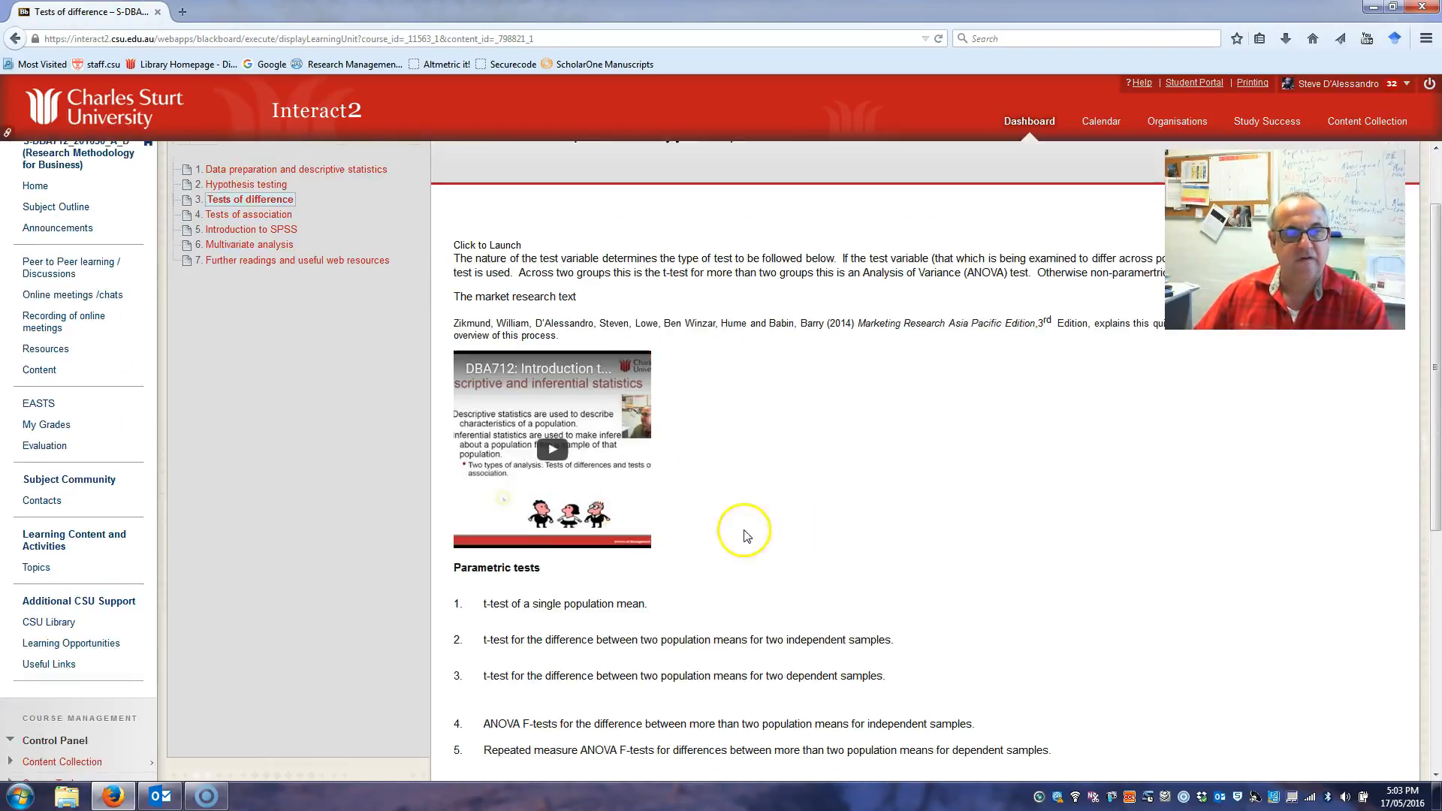
pyautogui.click(272, 307)
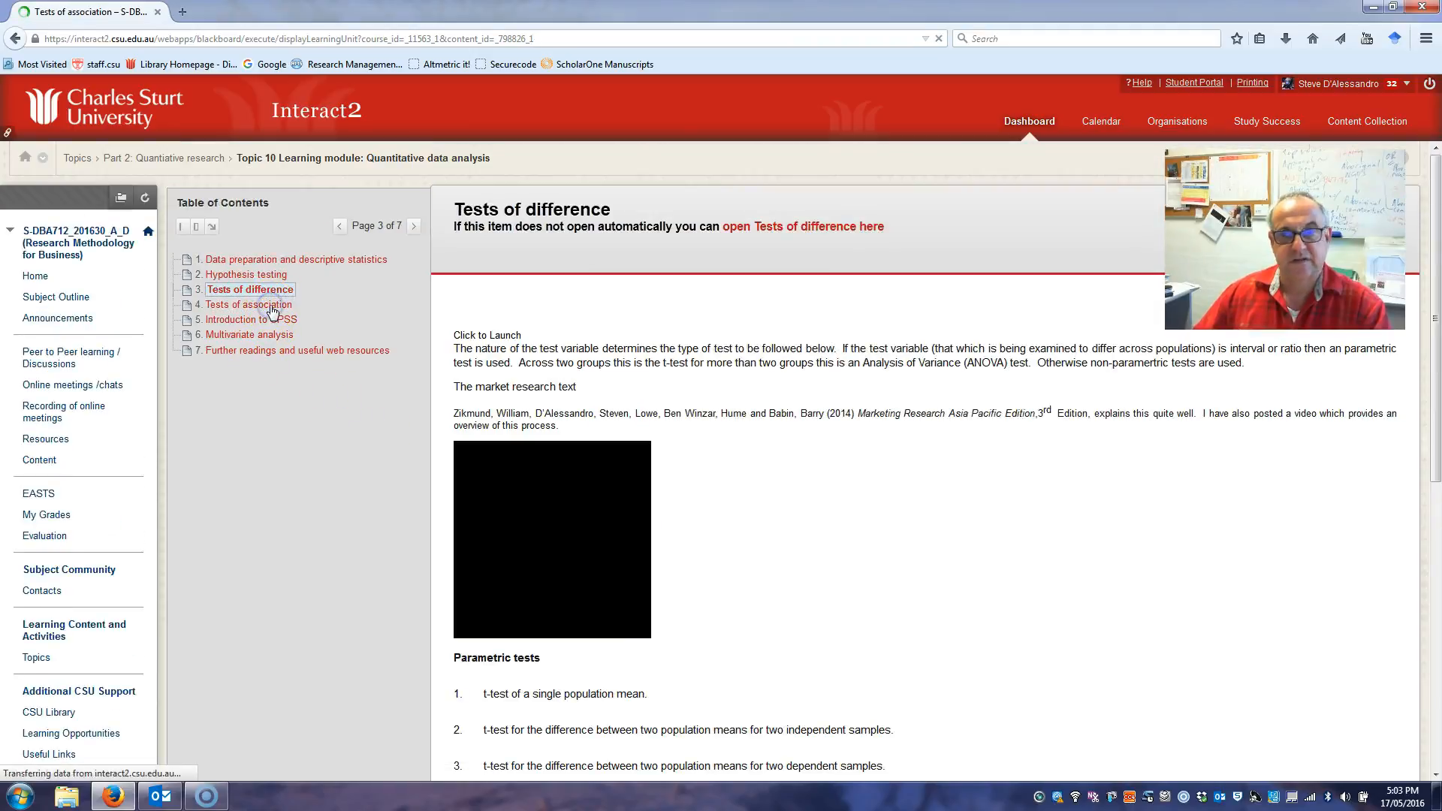
pyautogui.click(1004, 644)
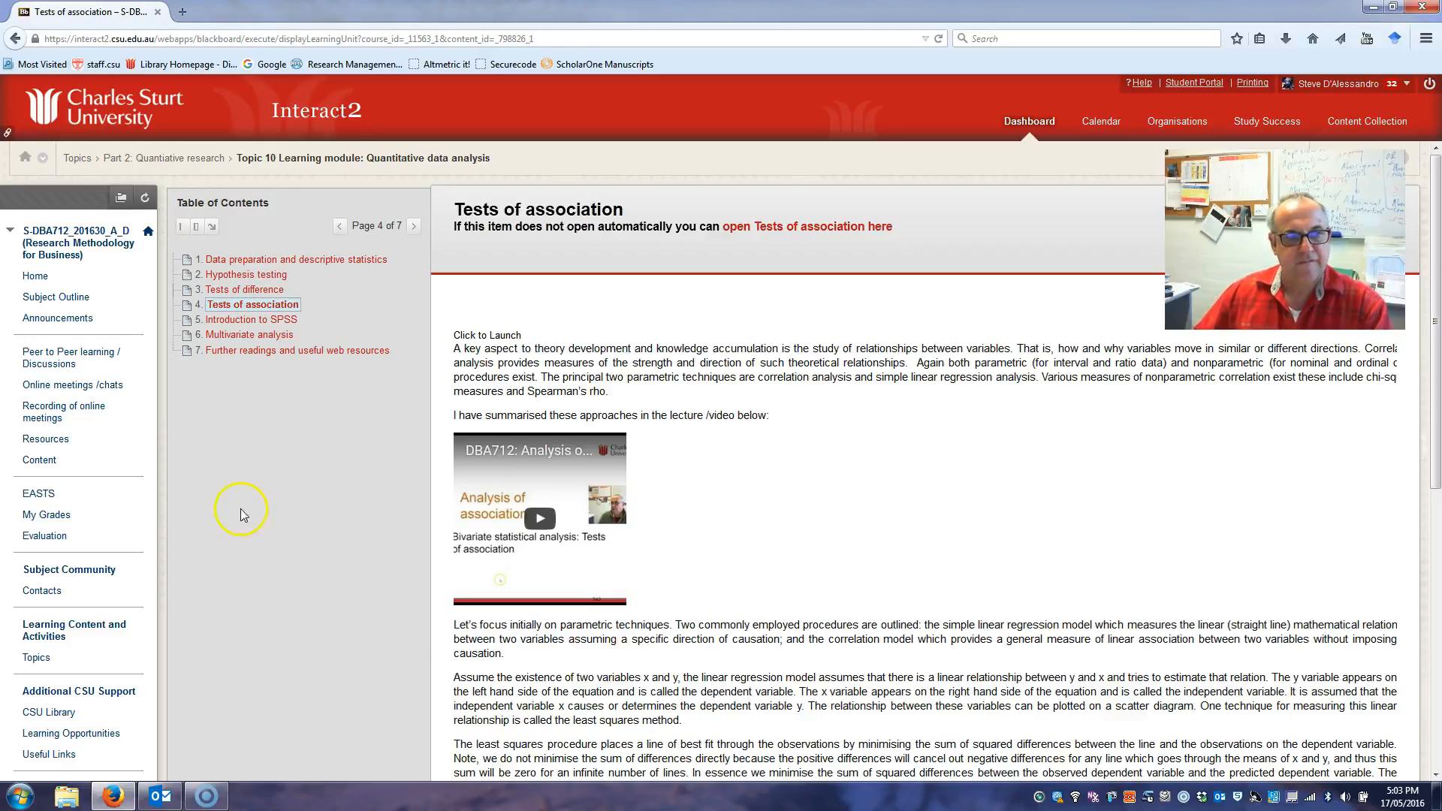
# - Open the Assignment 4 folder within the subject's Other student resources
pyautogui.click(58, 444)
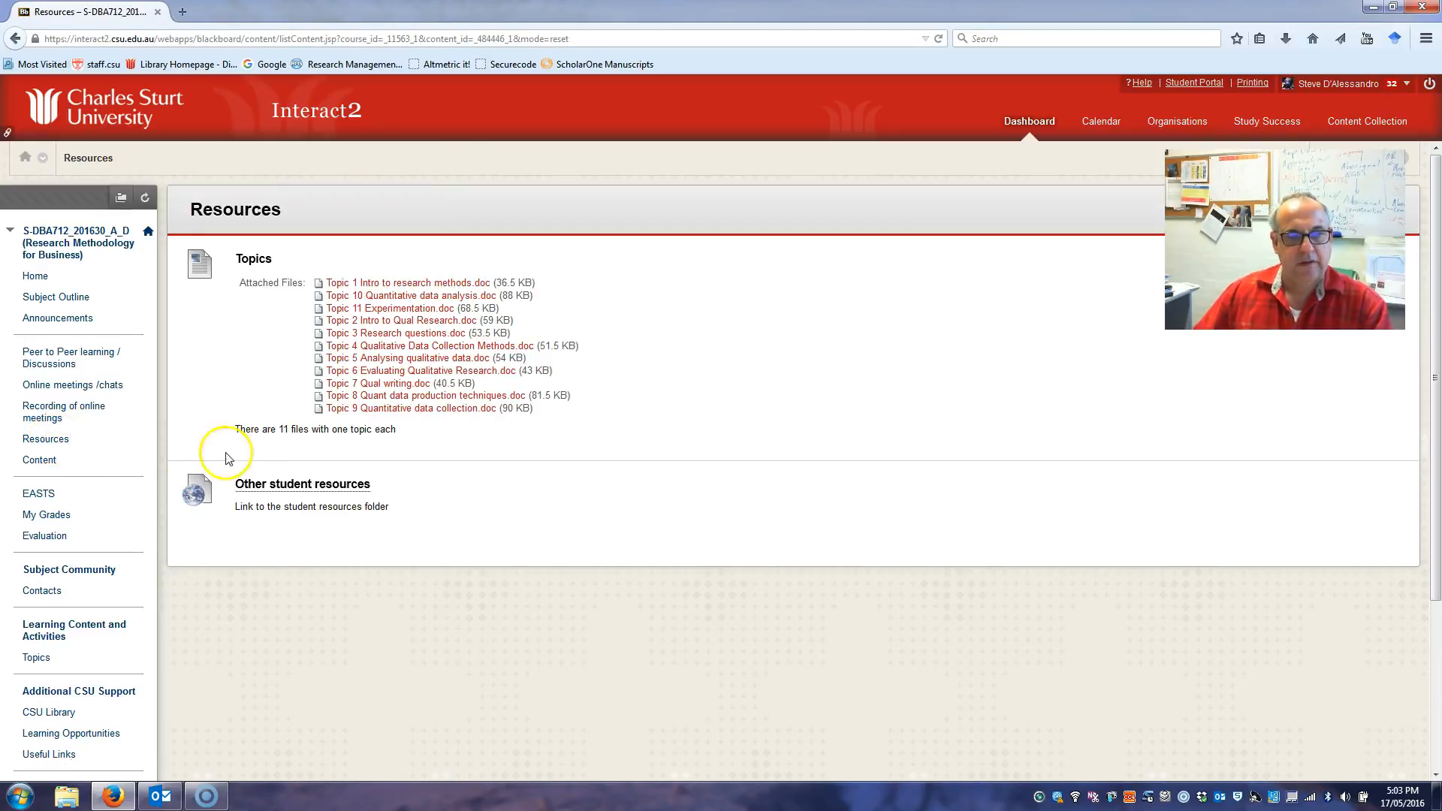
pyautogui.click(339, 484)
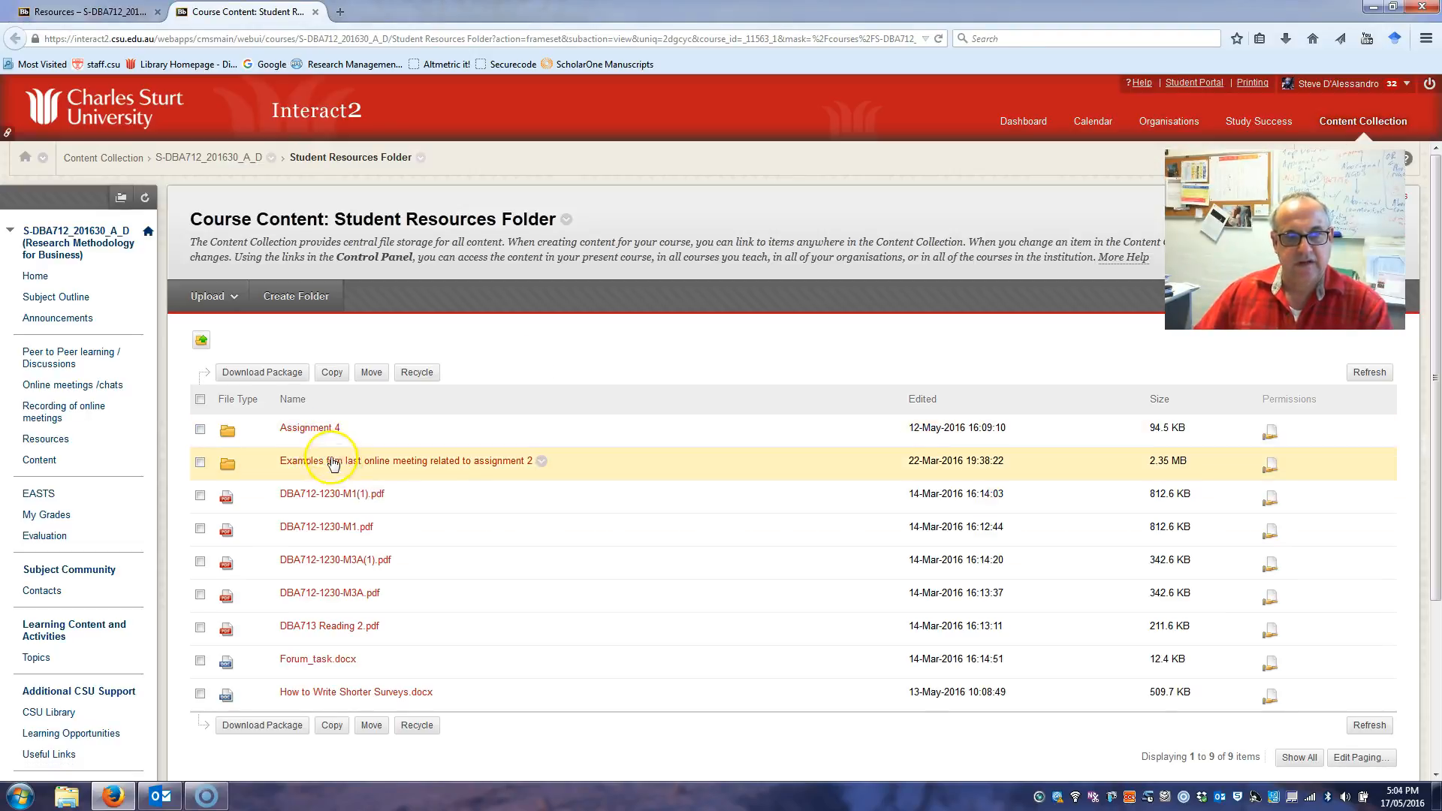
pyautogui.click(314, 434)
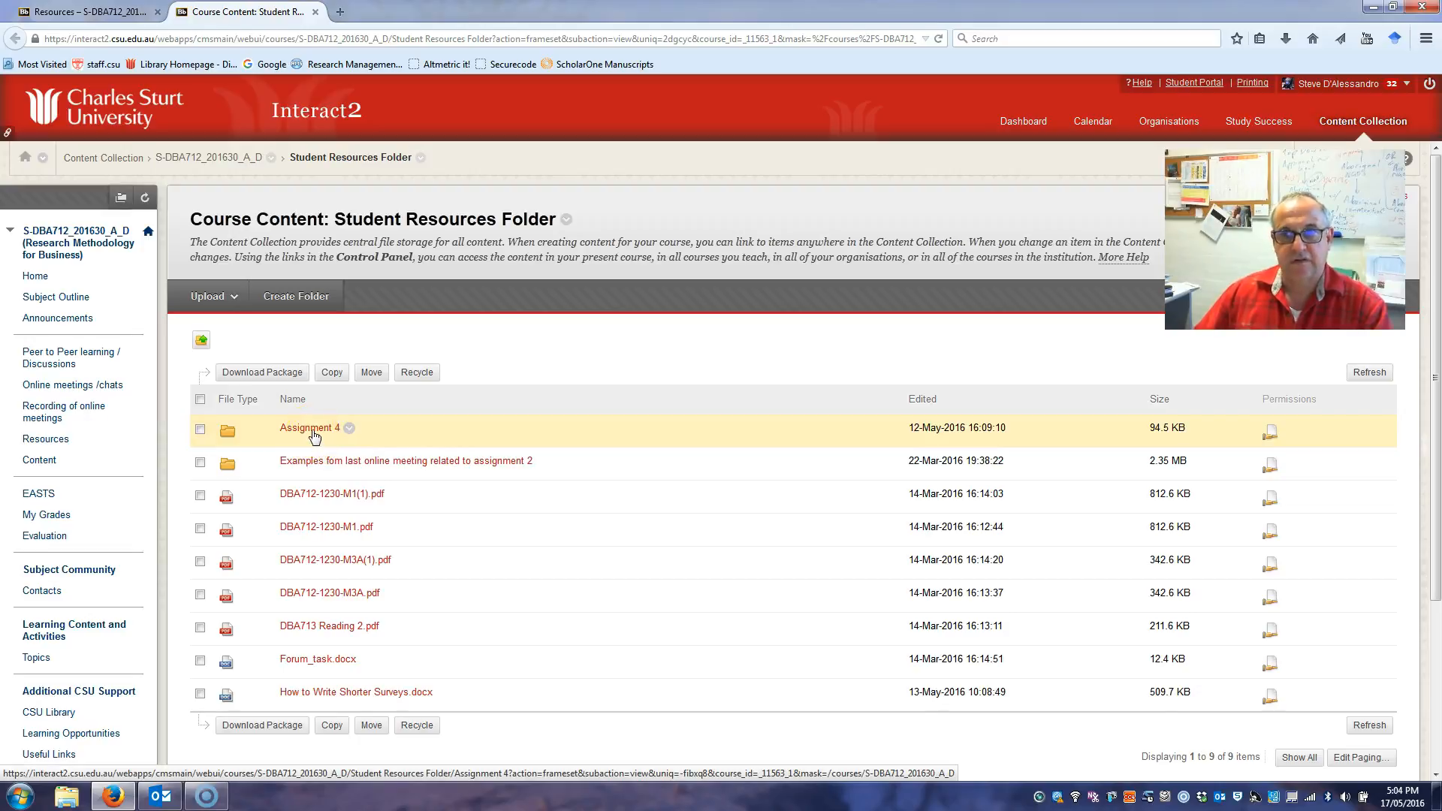
pyautogui.click(314, 434)
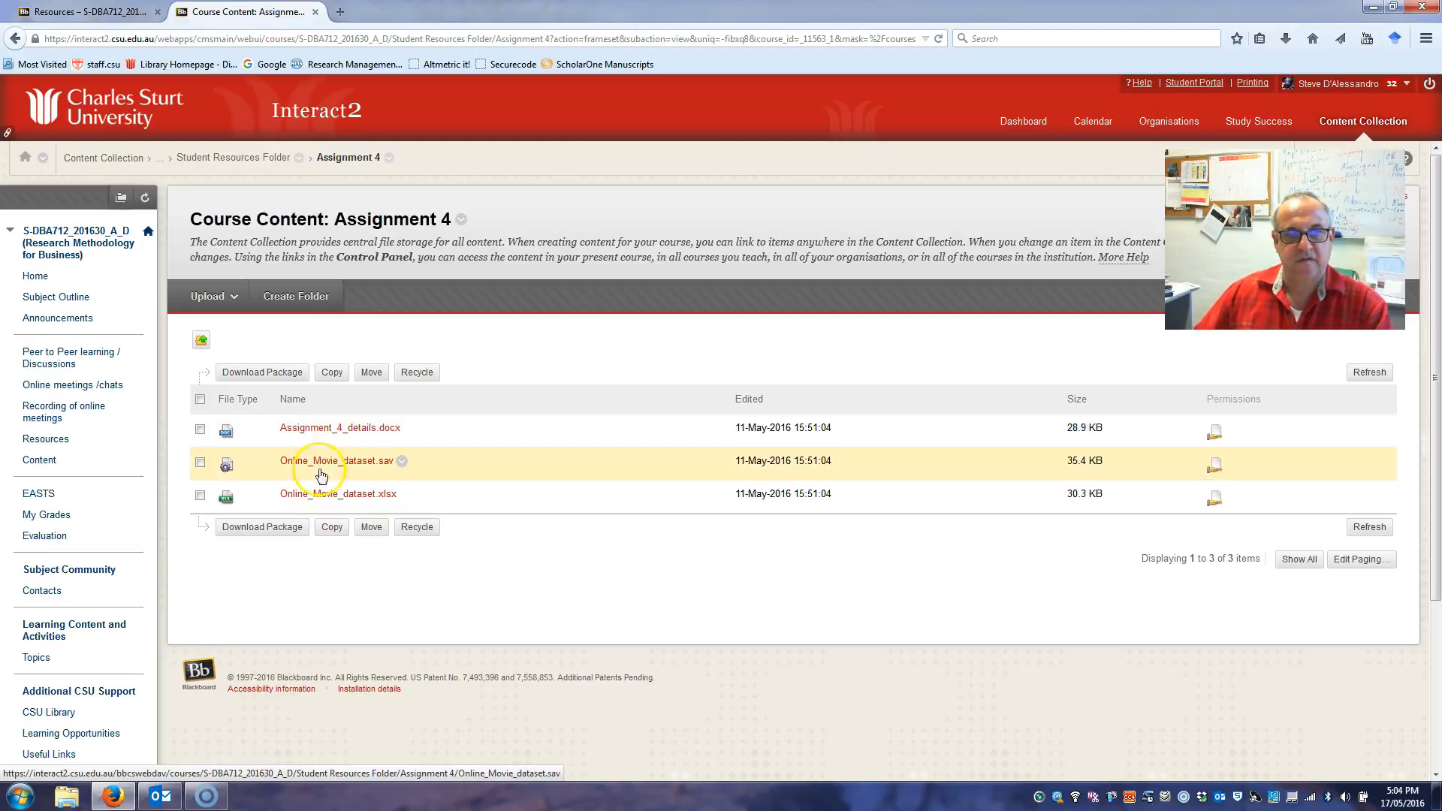
# - Open Assignment_4_details.docx from the folder in Microsoft Word and maximize its window over the browser
pyautogui.click(328, 437)
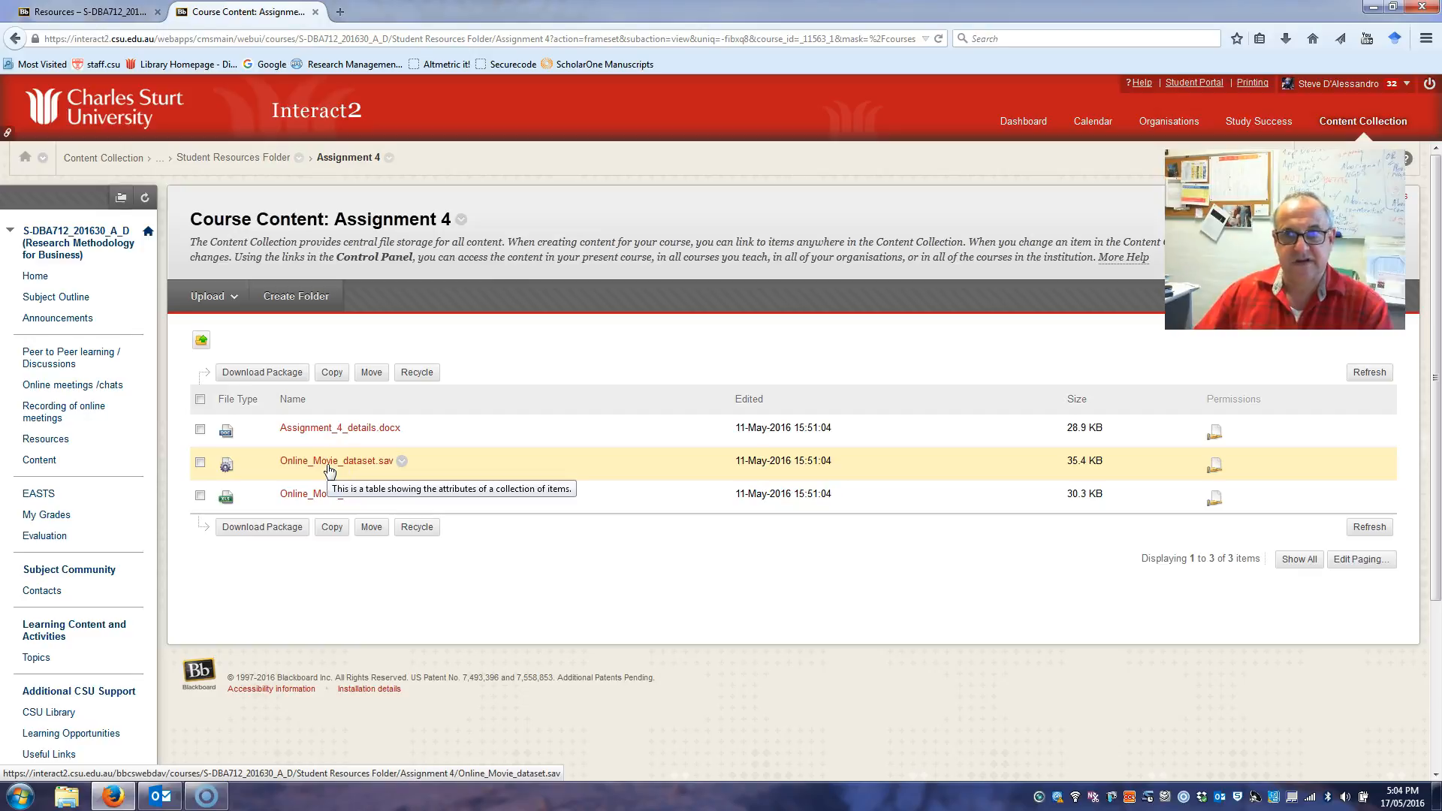
pyautogui.click(339, 496)
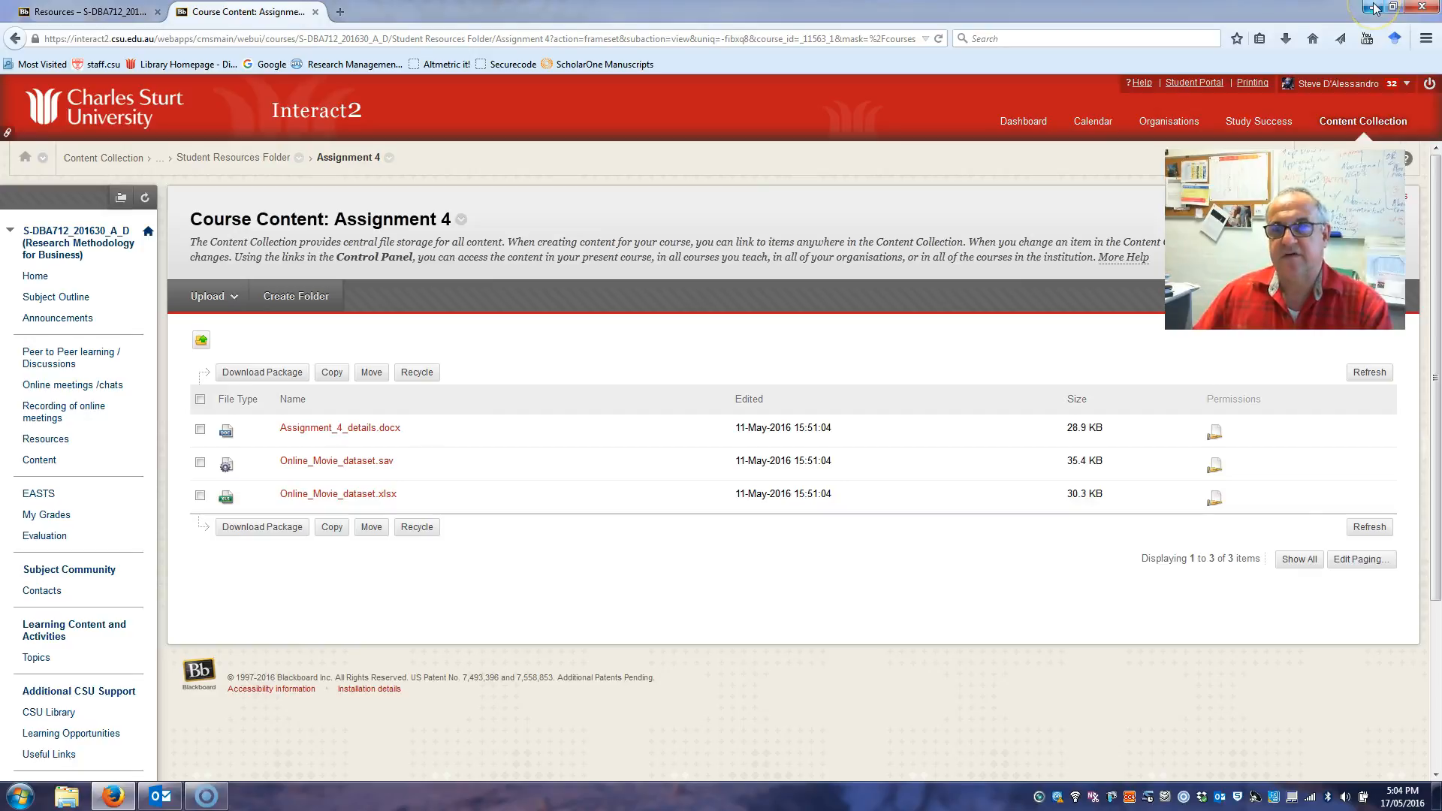
pyautogui.click(376, 434)
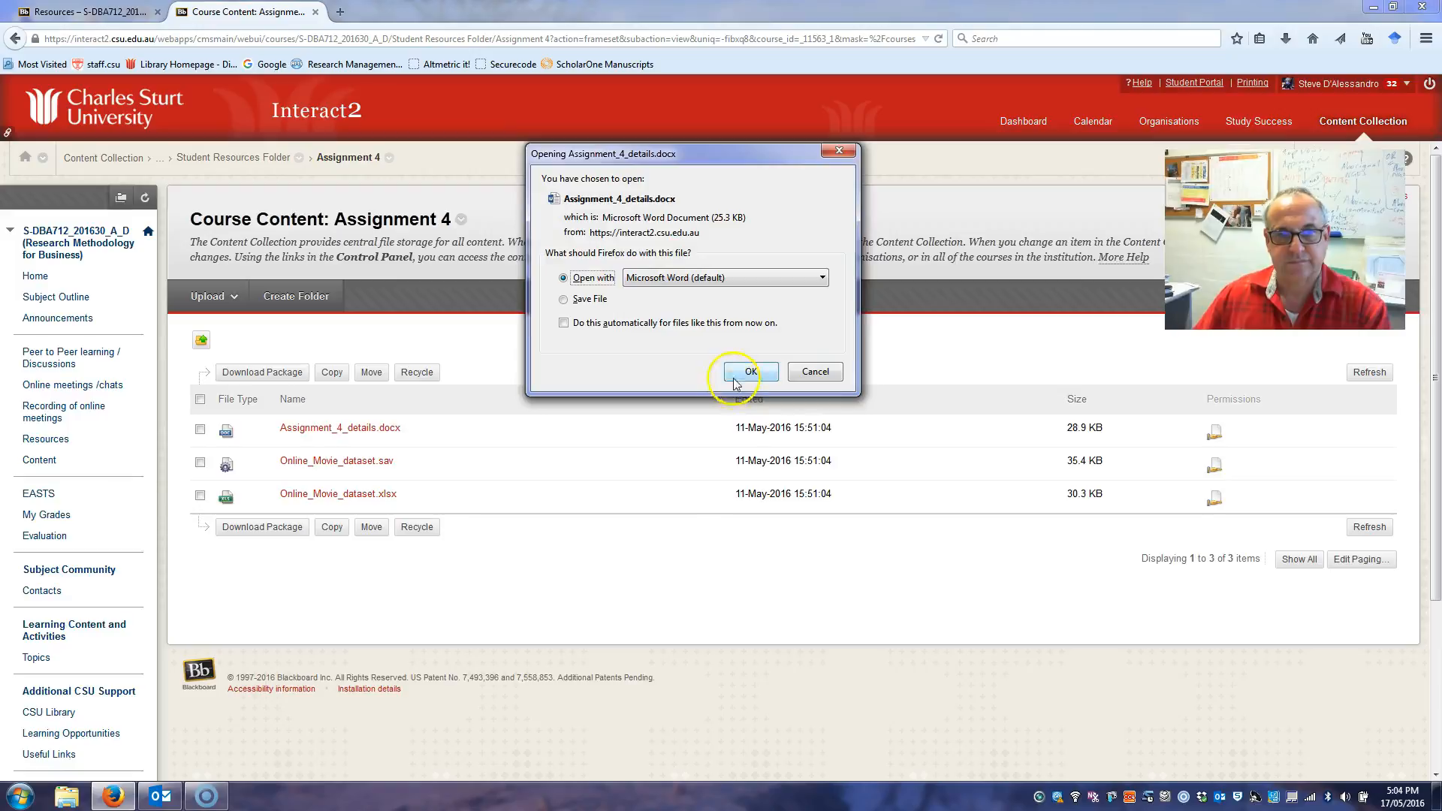
pyautogui.click(751, 373)
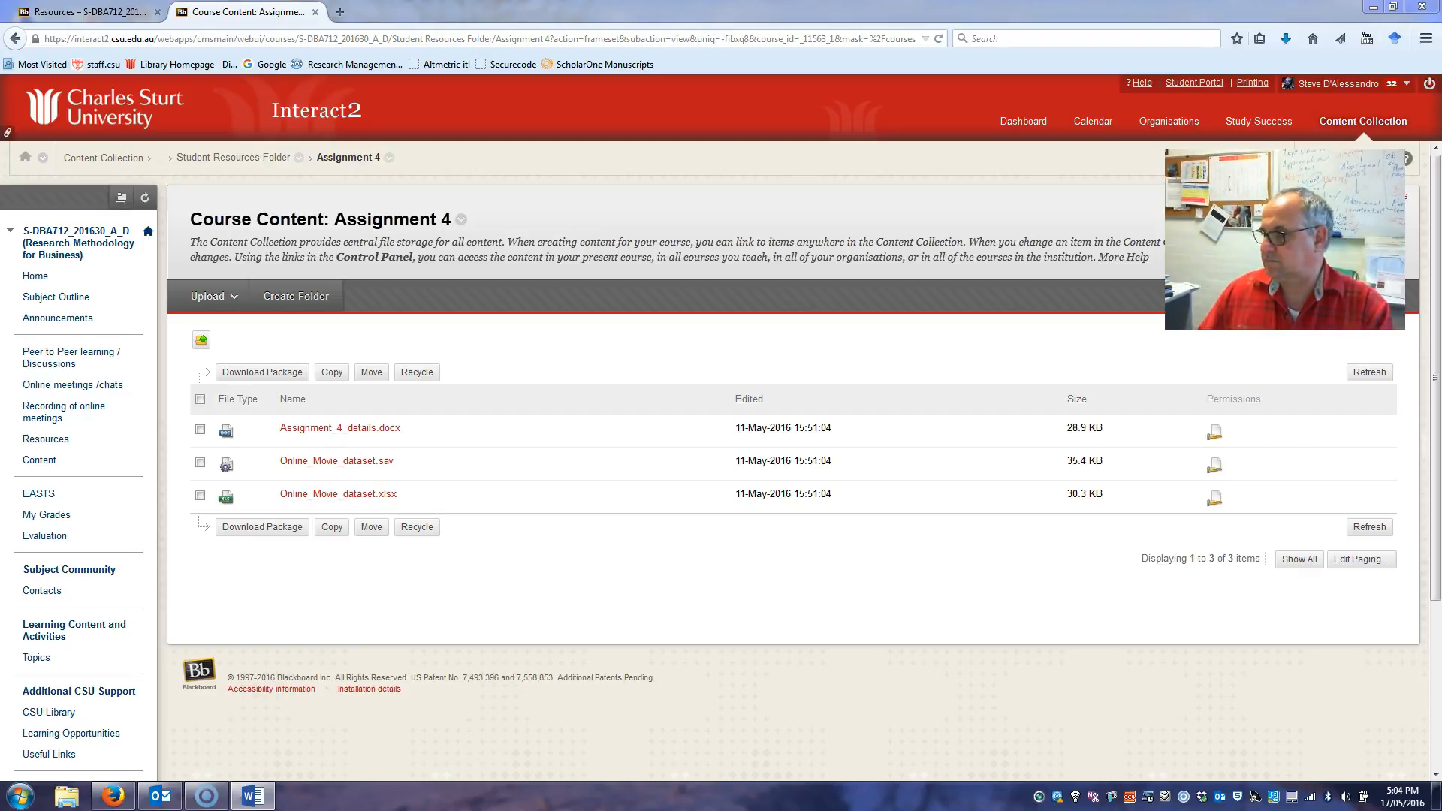
pyautogui.moveTo(1441, 219); pyautogui.dragTo(601, 183)
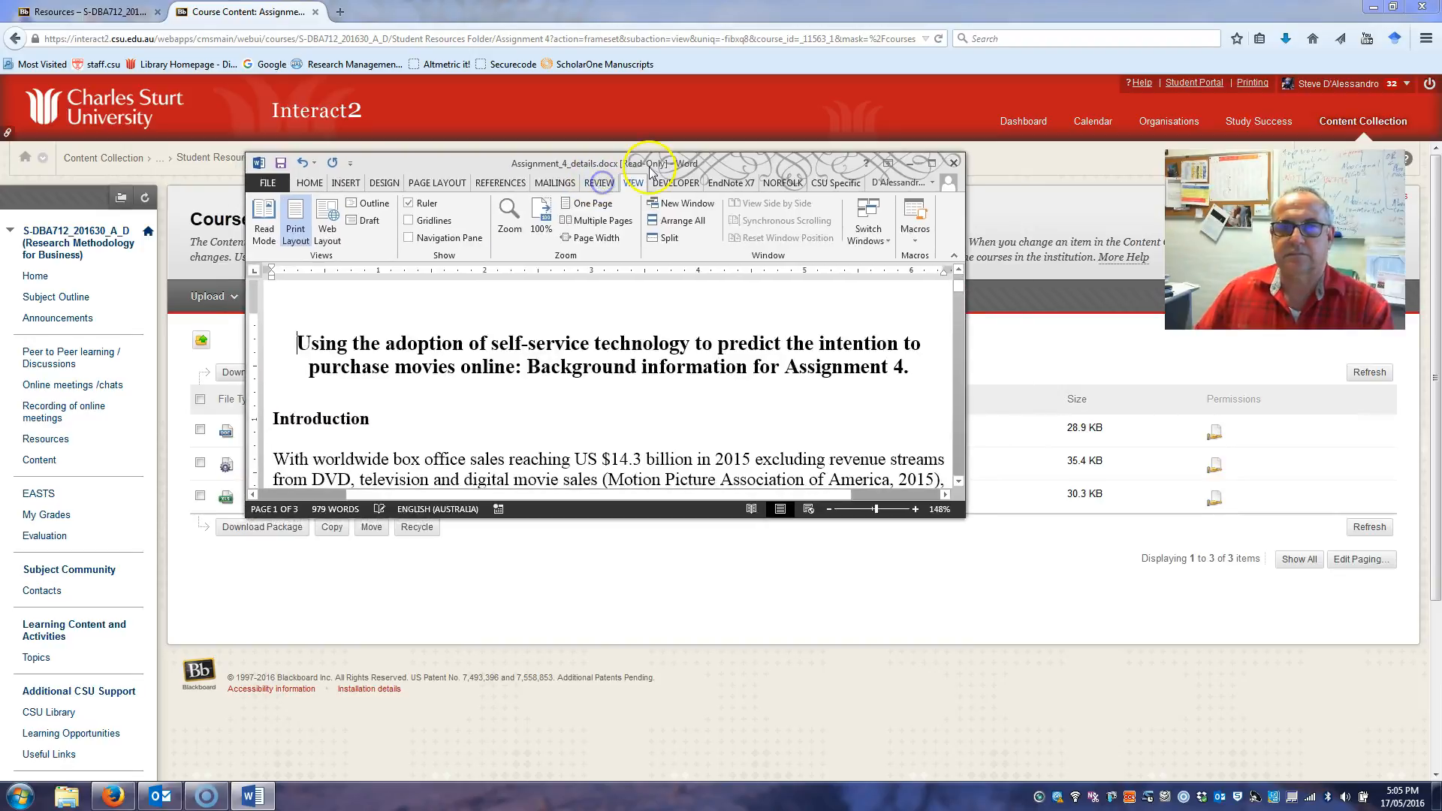
pyautogui.click(931, 163)
# - Examine the assignment document's introduction, methodology, measurement properties table, dataset file names and SPSS trial link
pyautogui.scroll(-12, 846, 449)
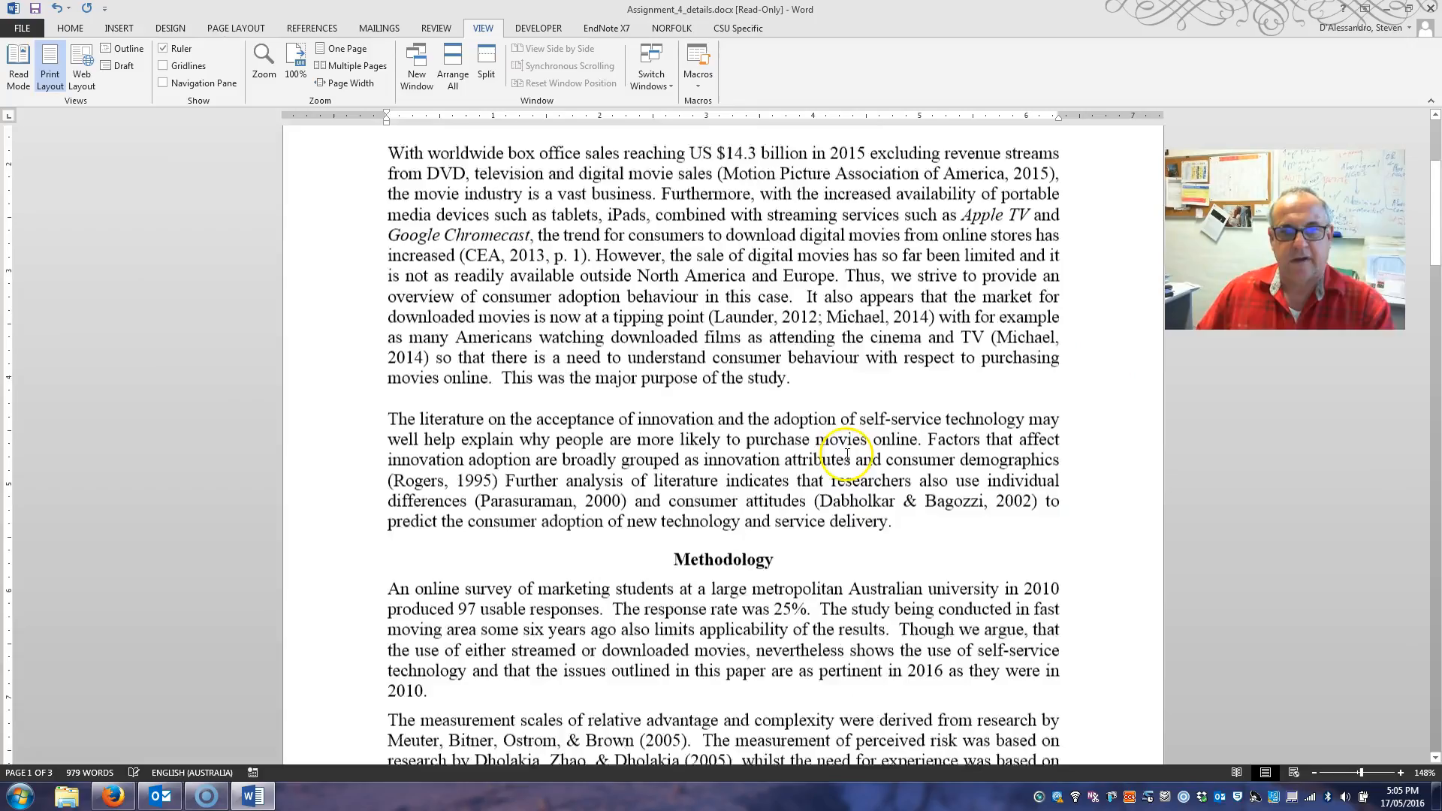
pyautogui.scroll(-10, 845, 449)
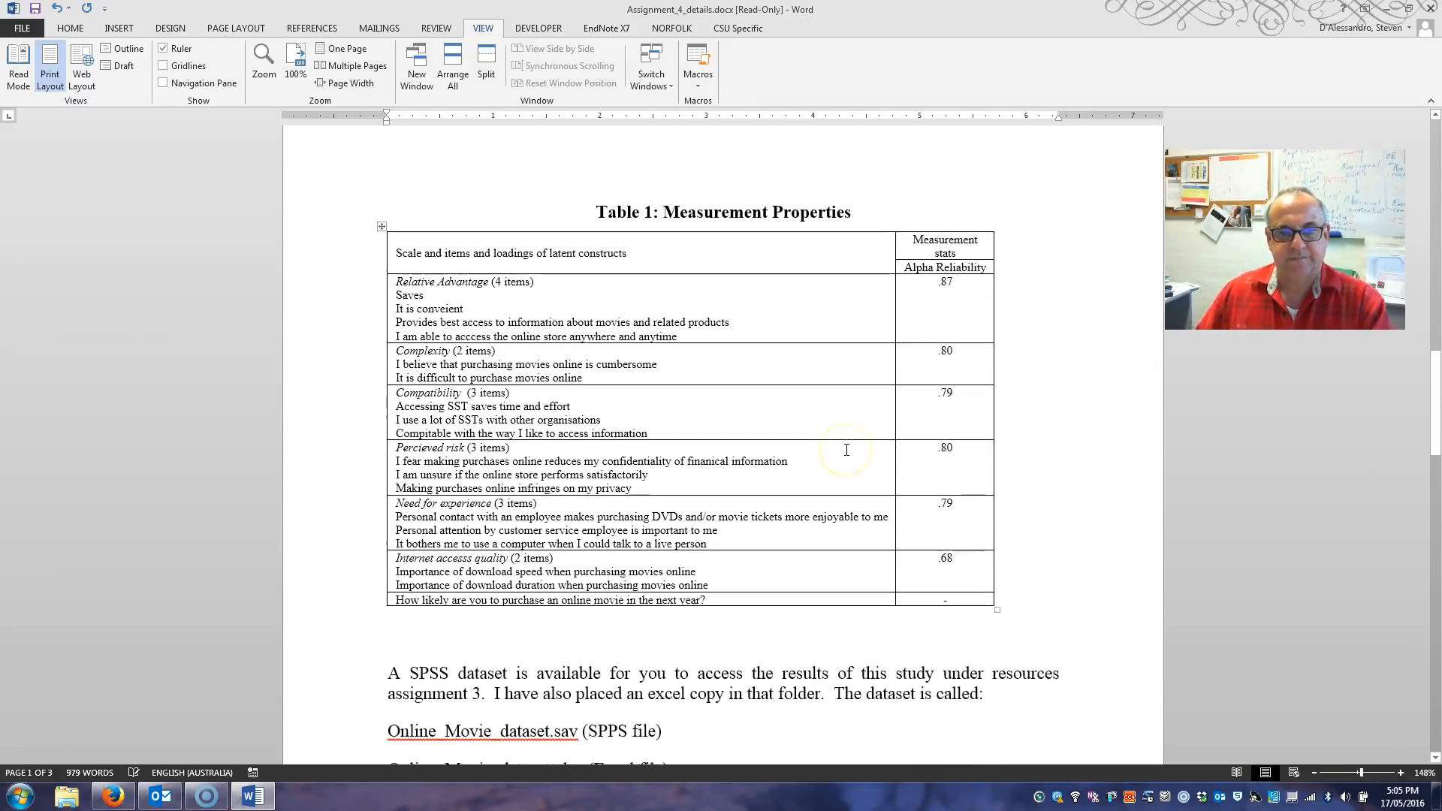
pyautogui.scroll(8, 530, 495)
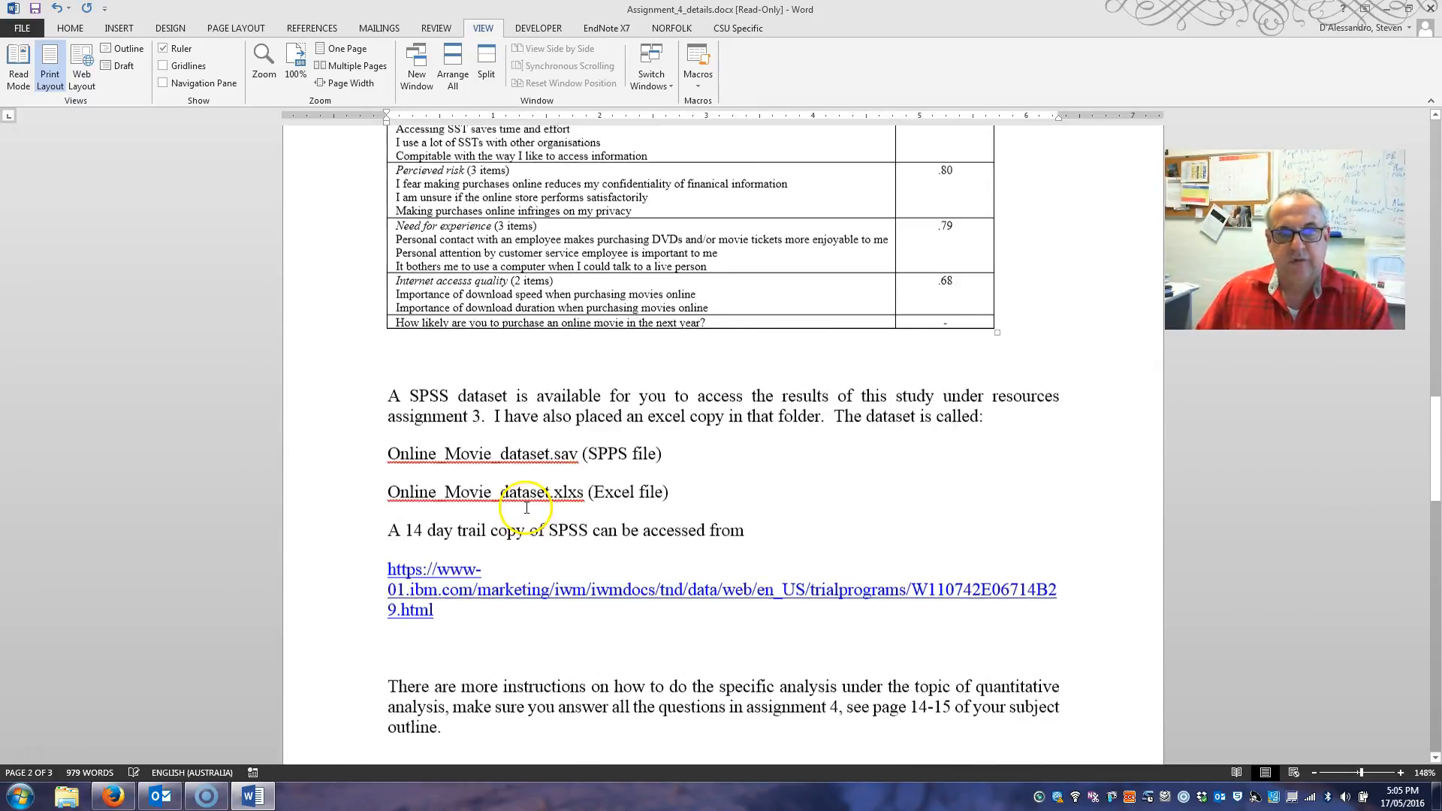
pyautogui.scroll(10, 530, 496)
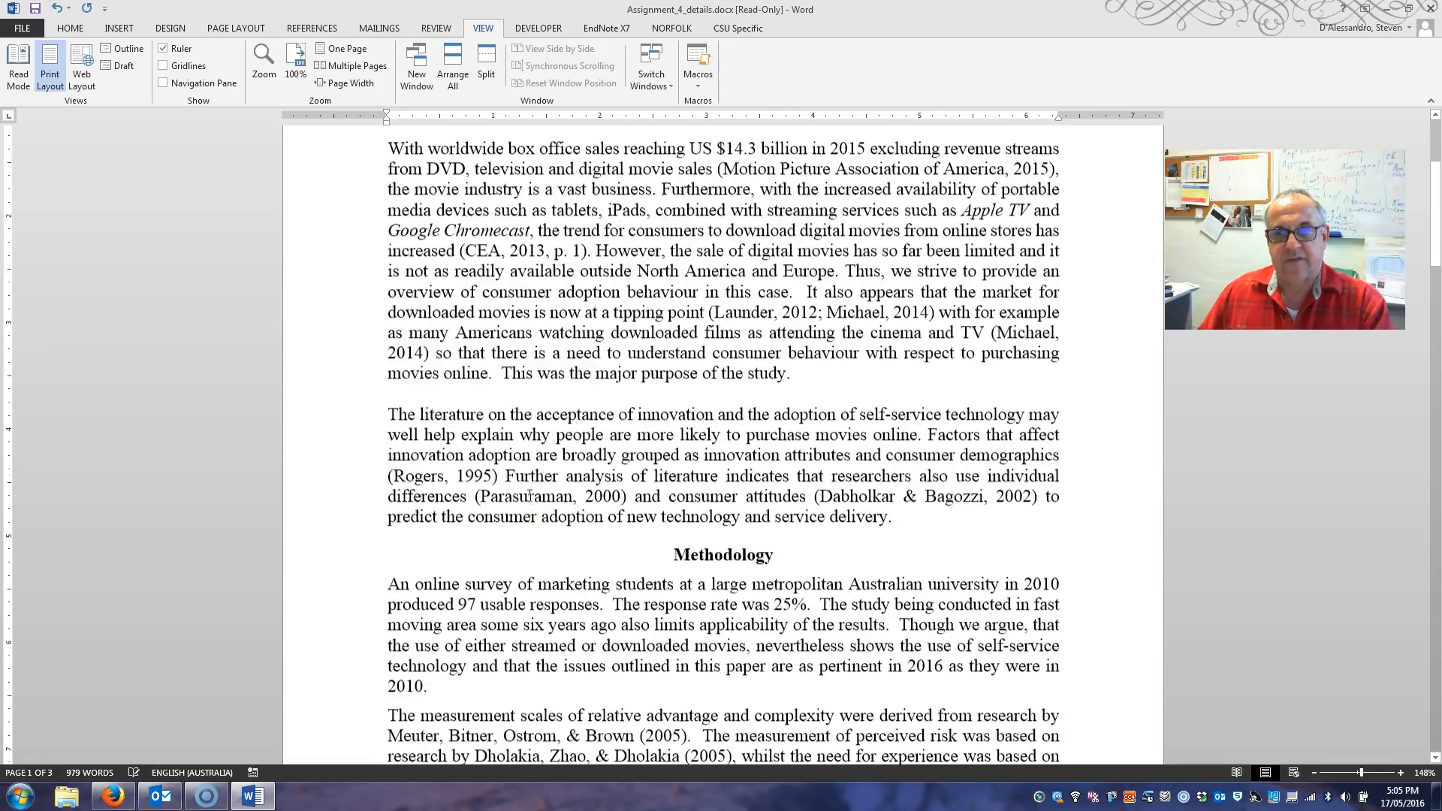
pyautogui.scroll(-1, 529, 496)
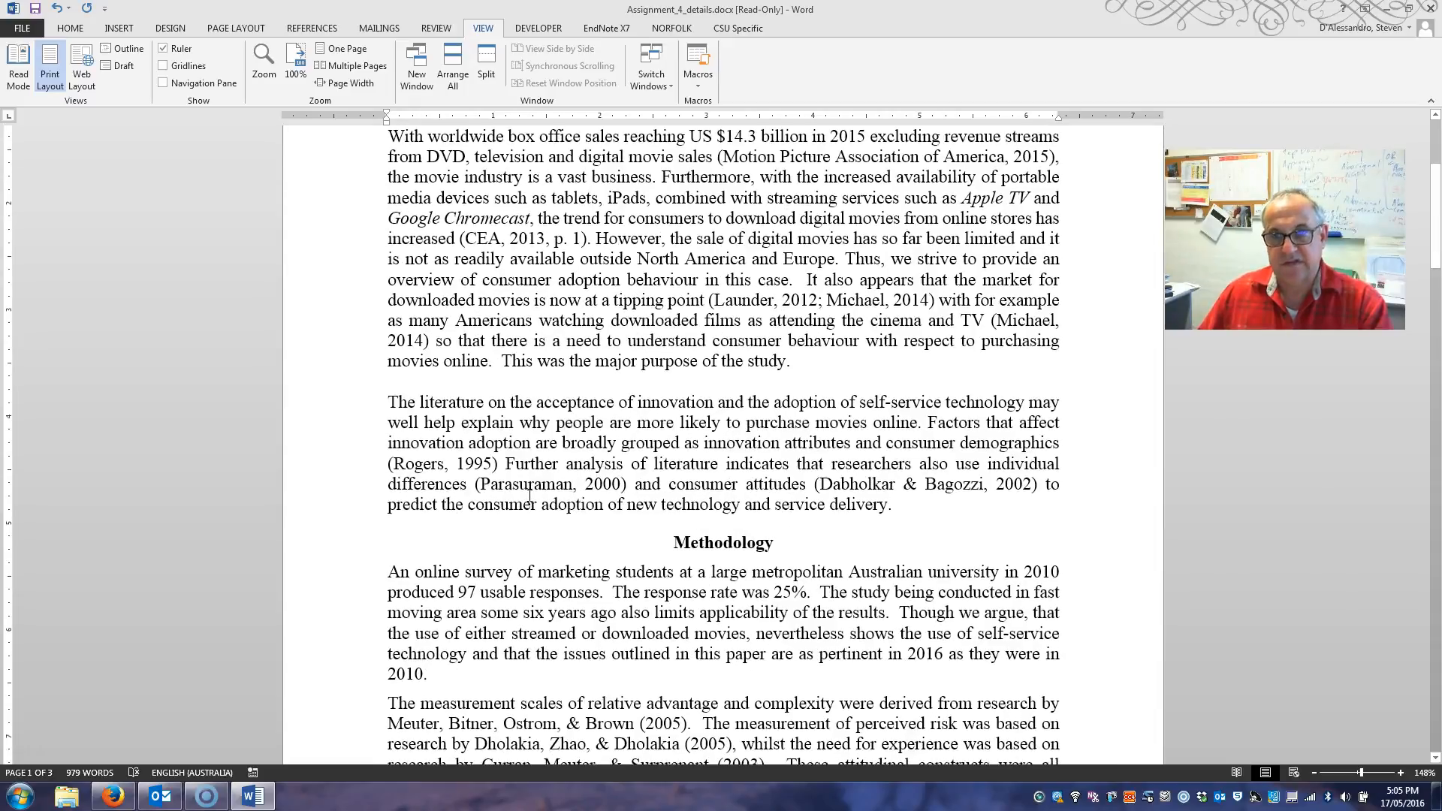
pyautogui.scroll(-10, 530, 495)
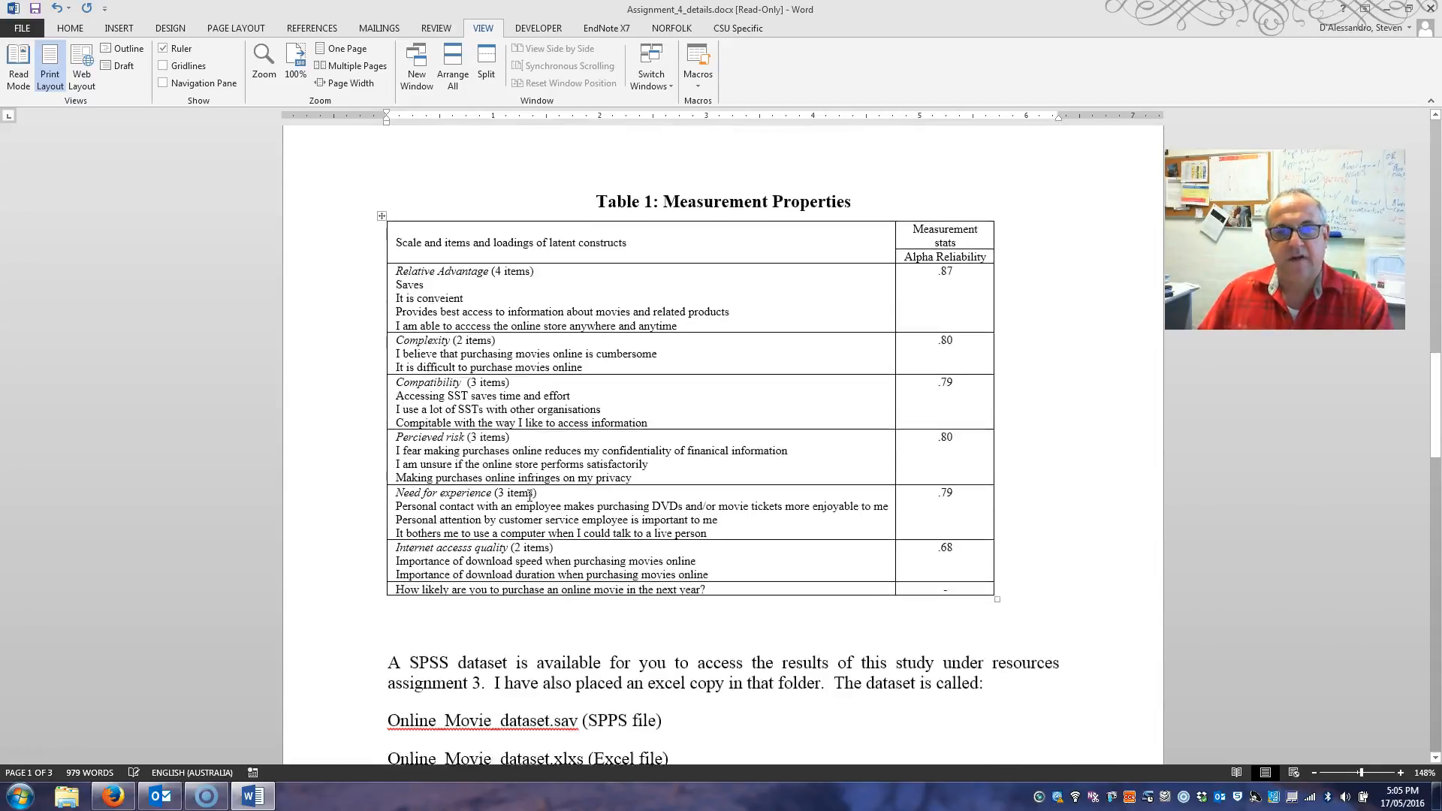
pyautogui.scroll(-2, 529, 496)
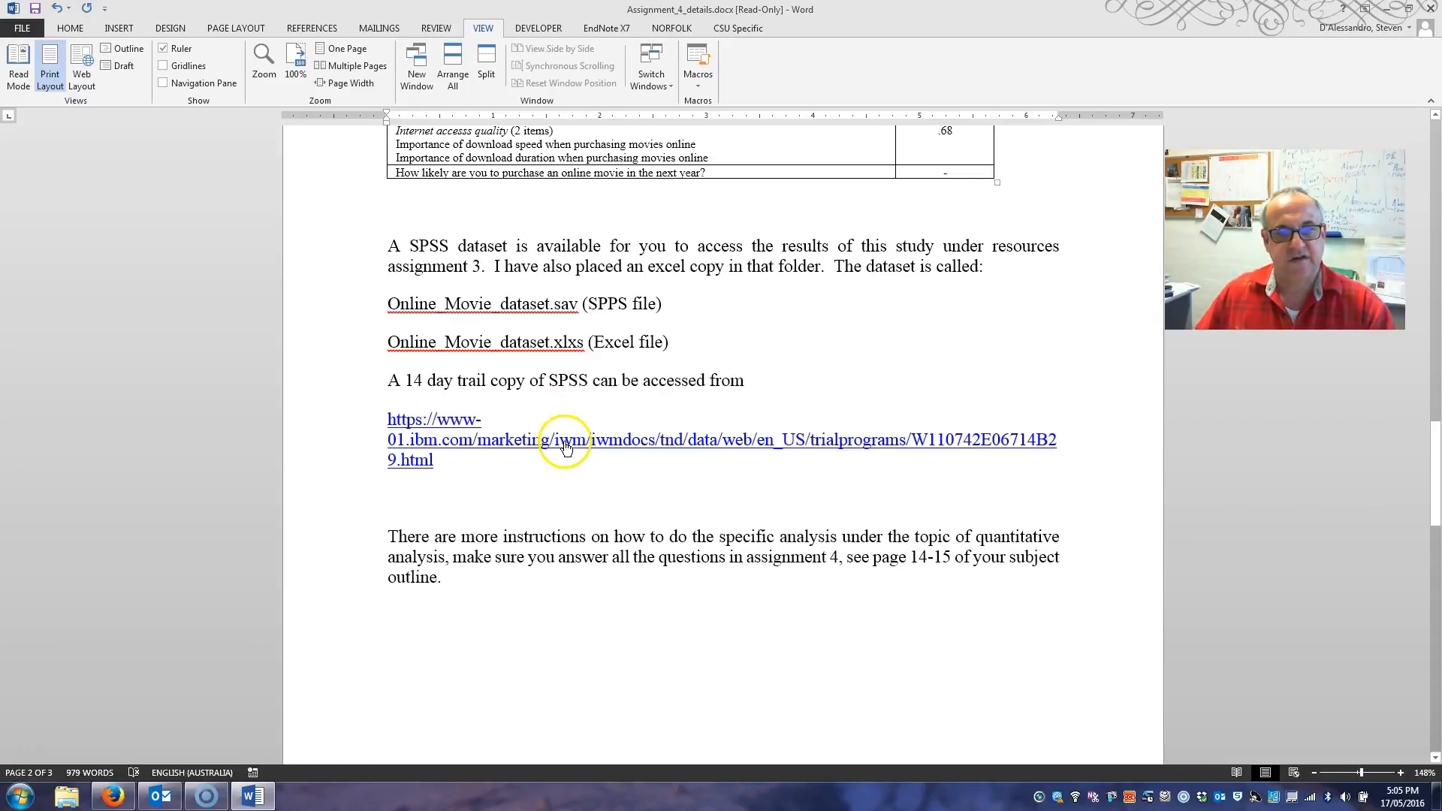
pyautogui.click(350, 340)
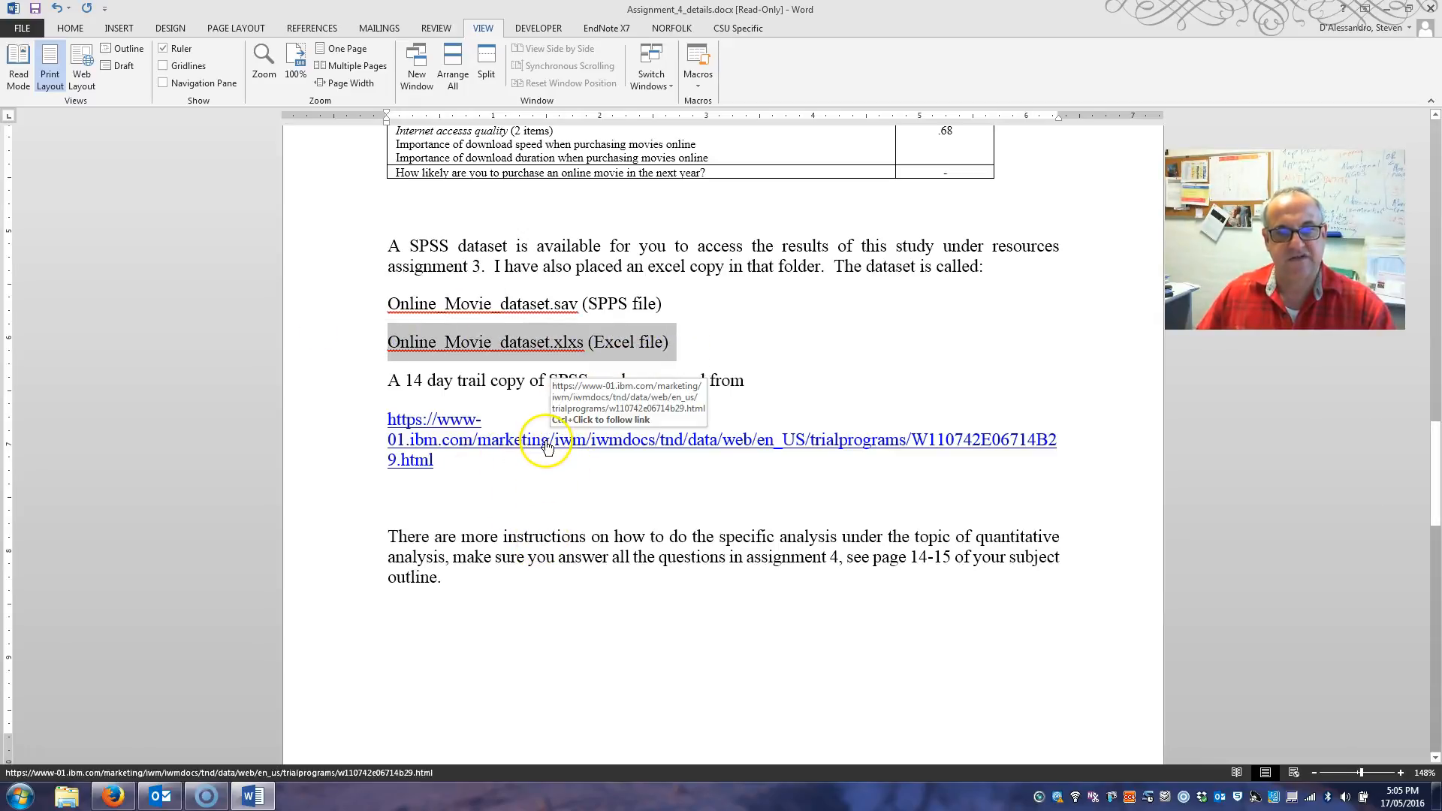
pyautogui.scroll(6, 624, 484)
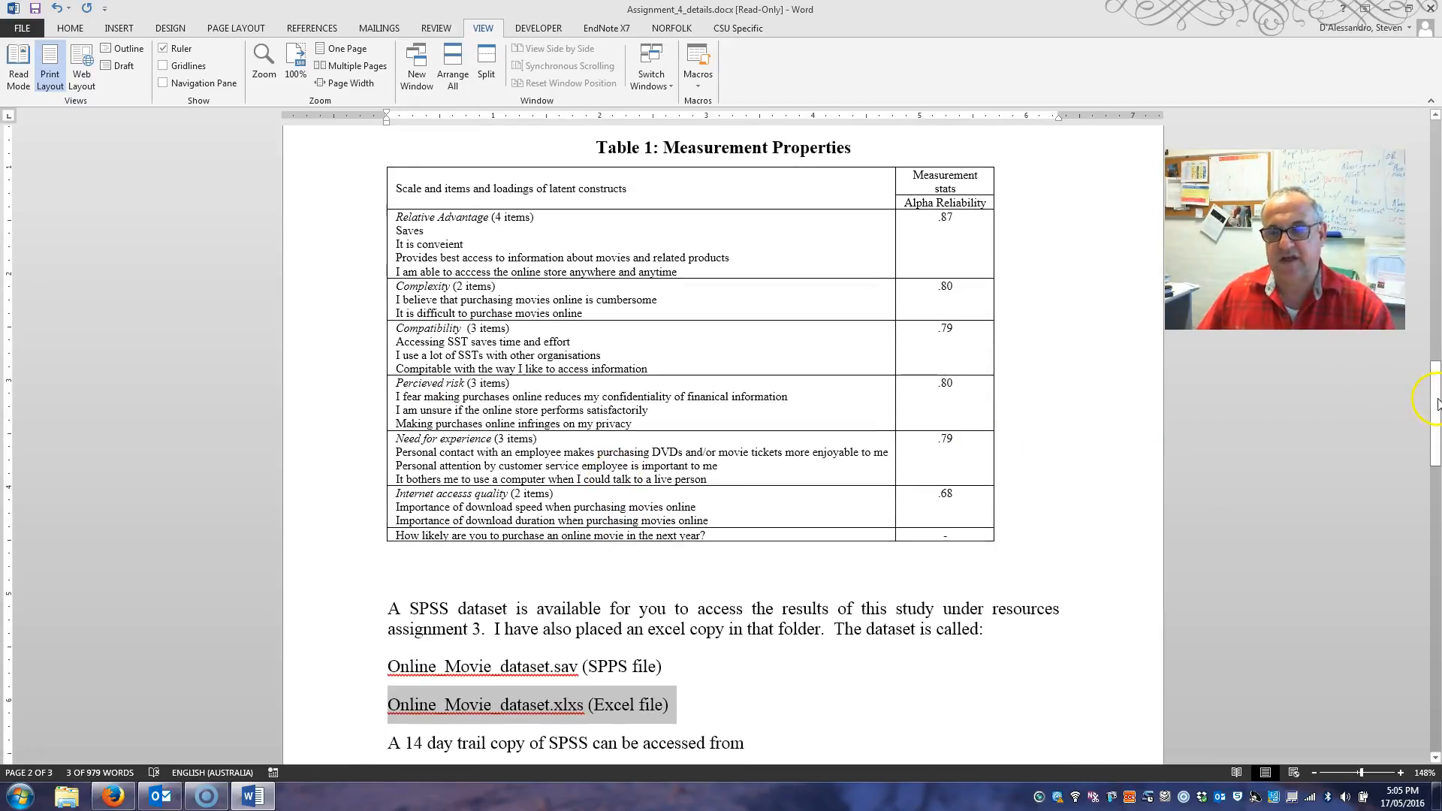
# - Revisit the introduction of the assignment document, and open its link to the 14-day SPSS trial download page
pyautogui.moveTo(1435, 421); pyautogui.dragTo(1434, 398)
pyautogui.moveTo(1433, 300); pyautogui.dragTo(1430, 173)
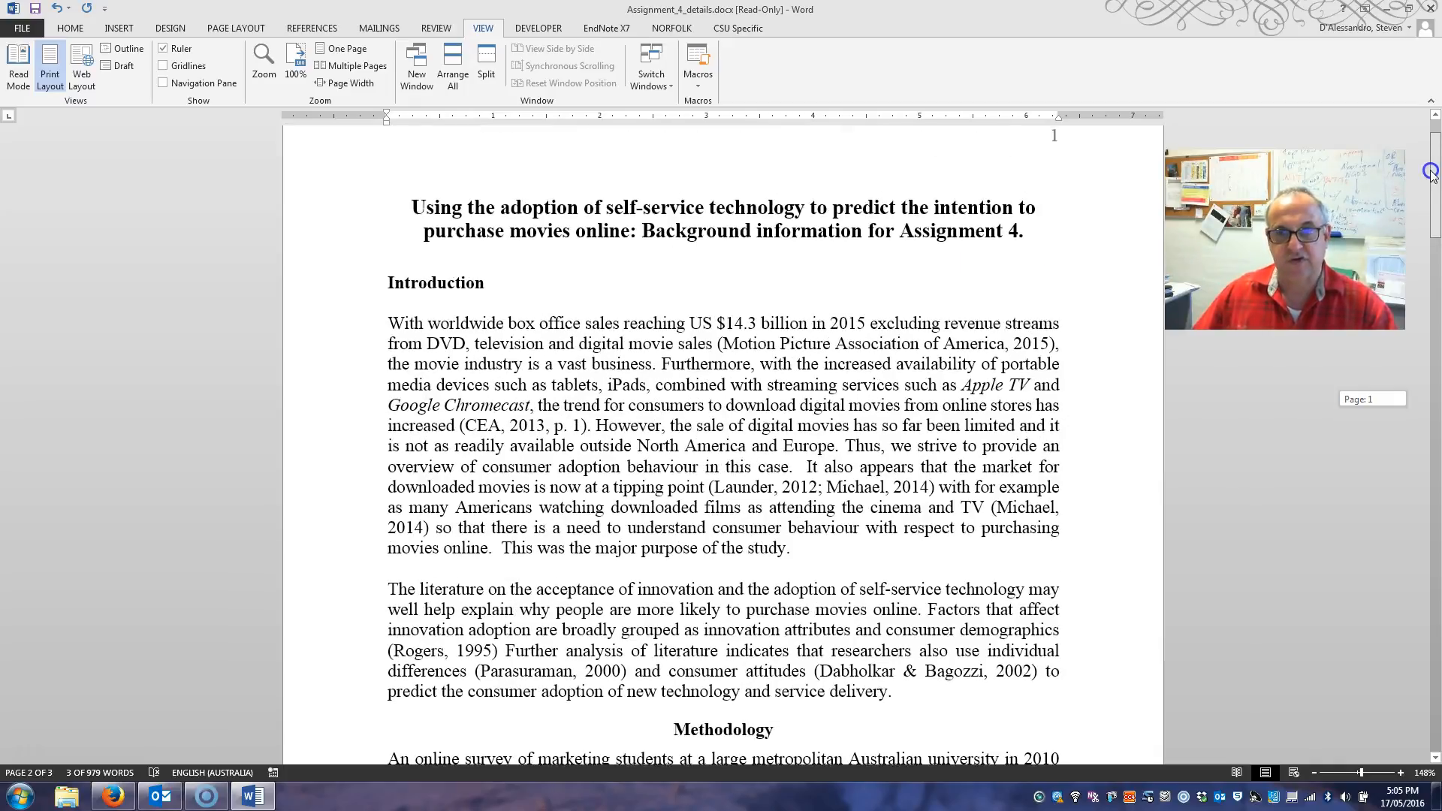
pyautogui.moveTo(1430, 173); pyautogui.dragTo(1427, 469)
pyautogui.keyDown('ctrl'); pyautogui.click(827, 379); pyautogui.keyUp('ctrl')
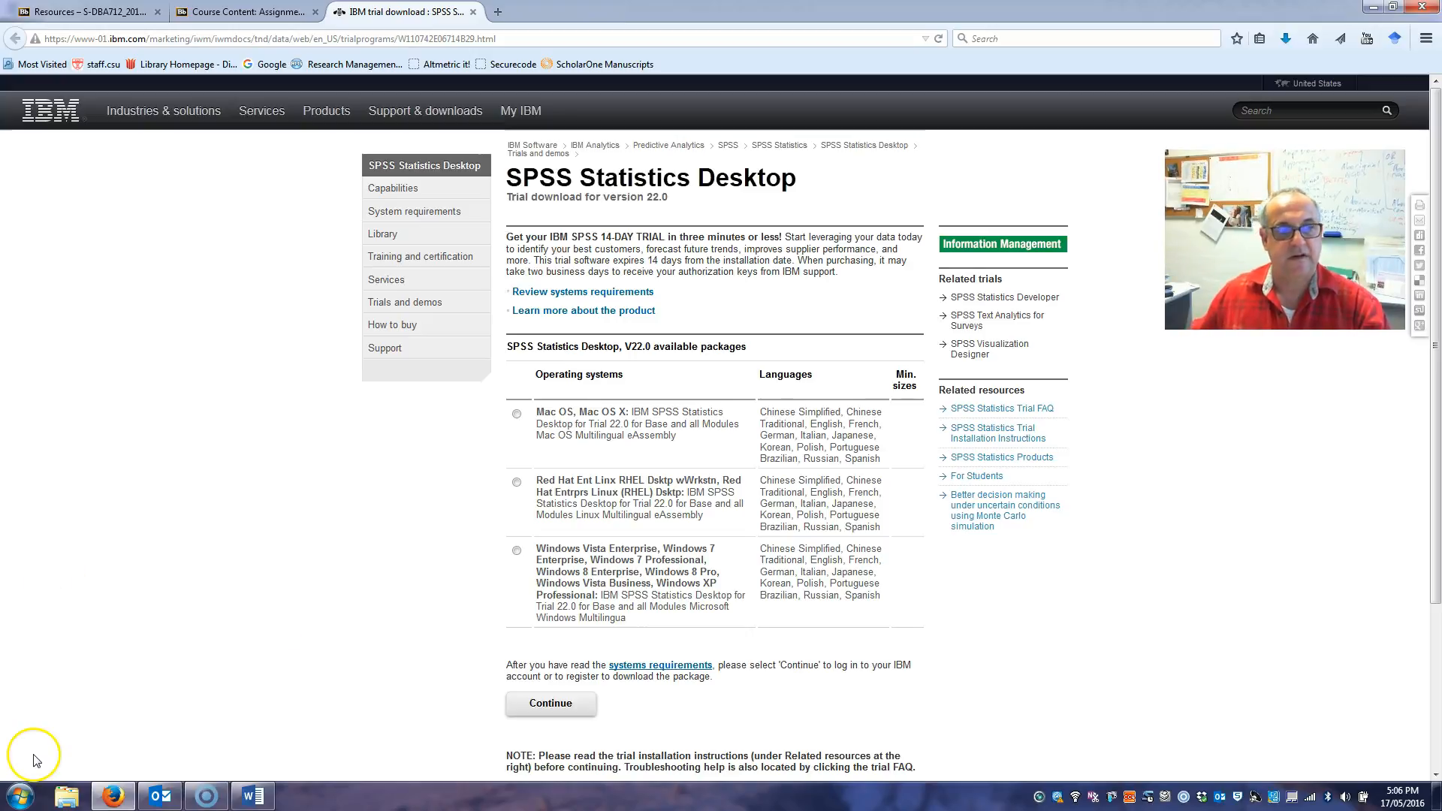
# - Open the DBA712 Research methods for business folder from the Desktop in a restored Windows Explorer window
pyautogui.click(66, 800)
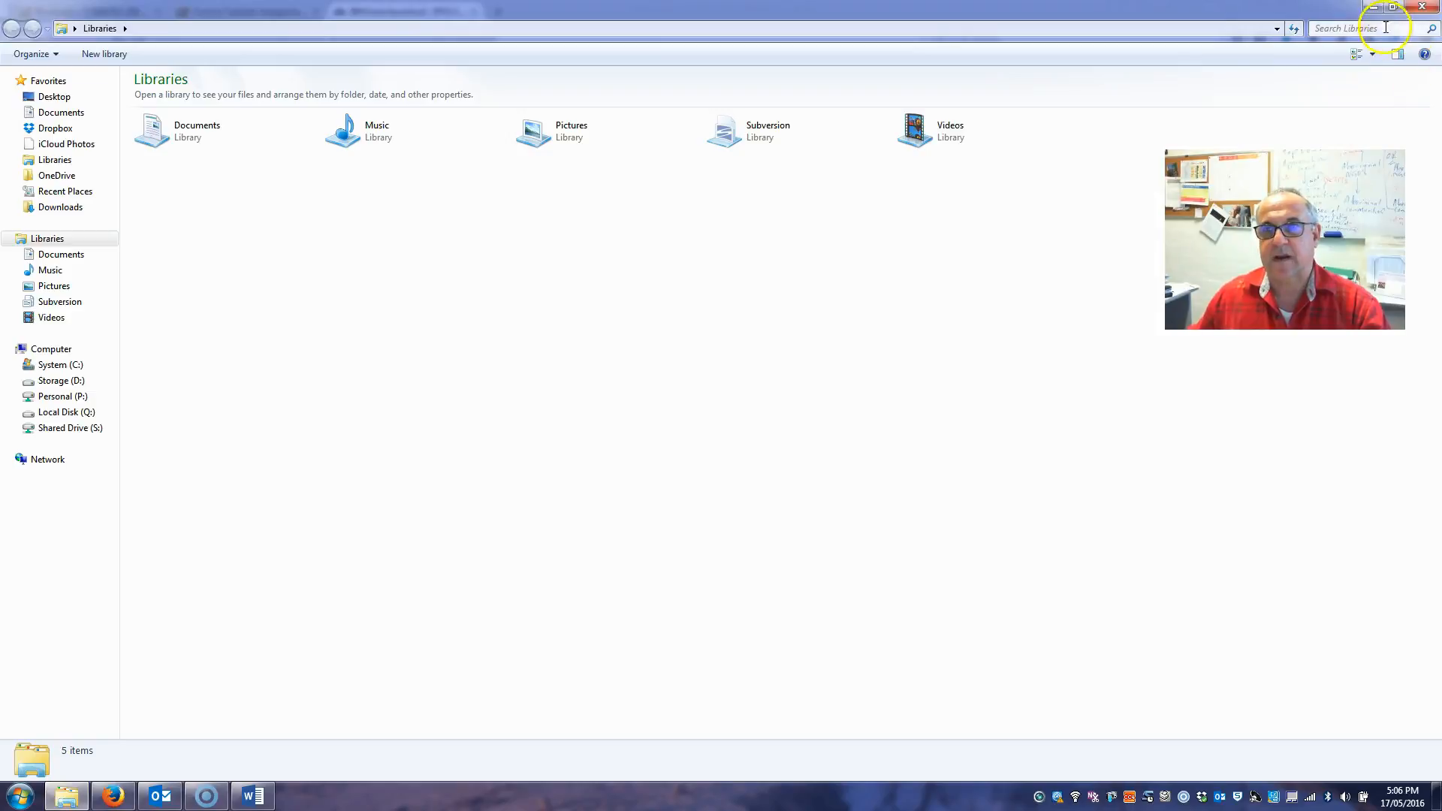
pyautogui.click(1393, 8)
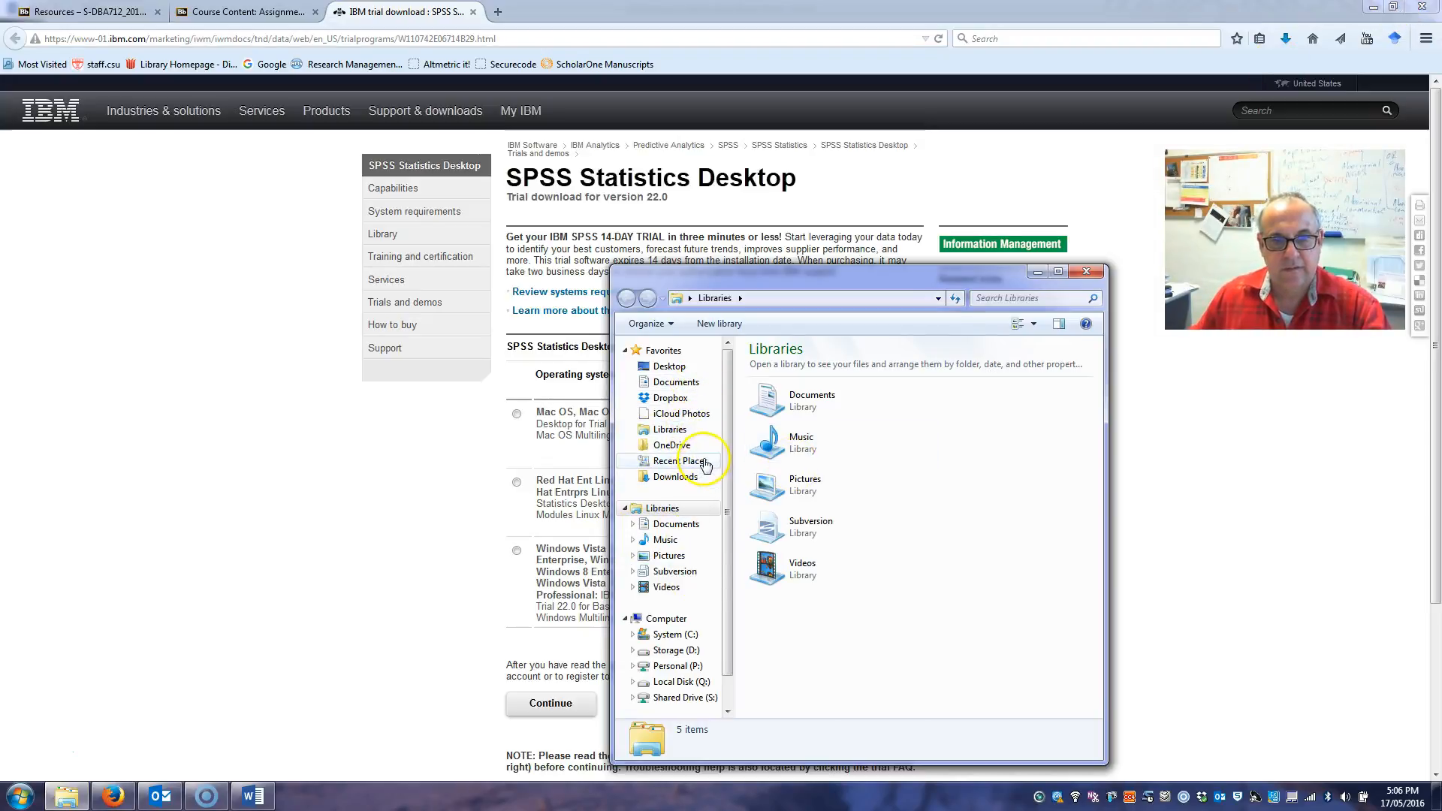
pyautogui.click(676, 368)
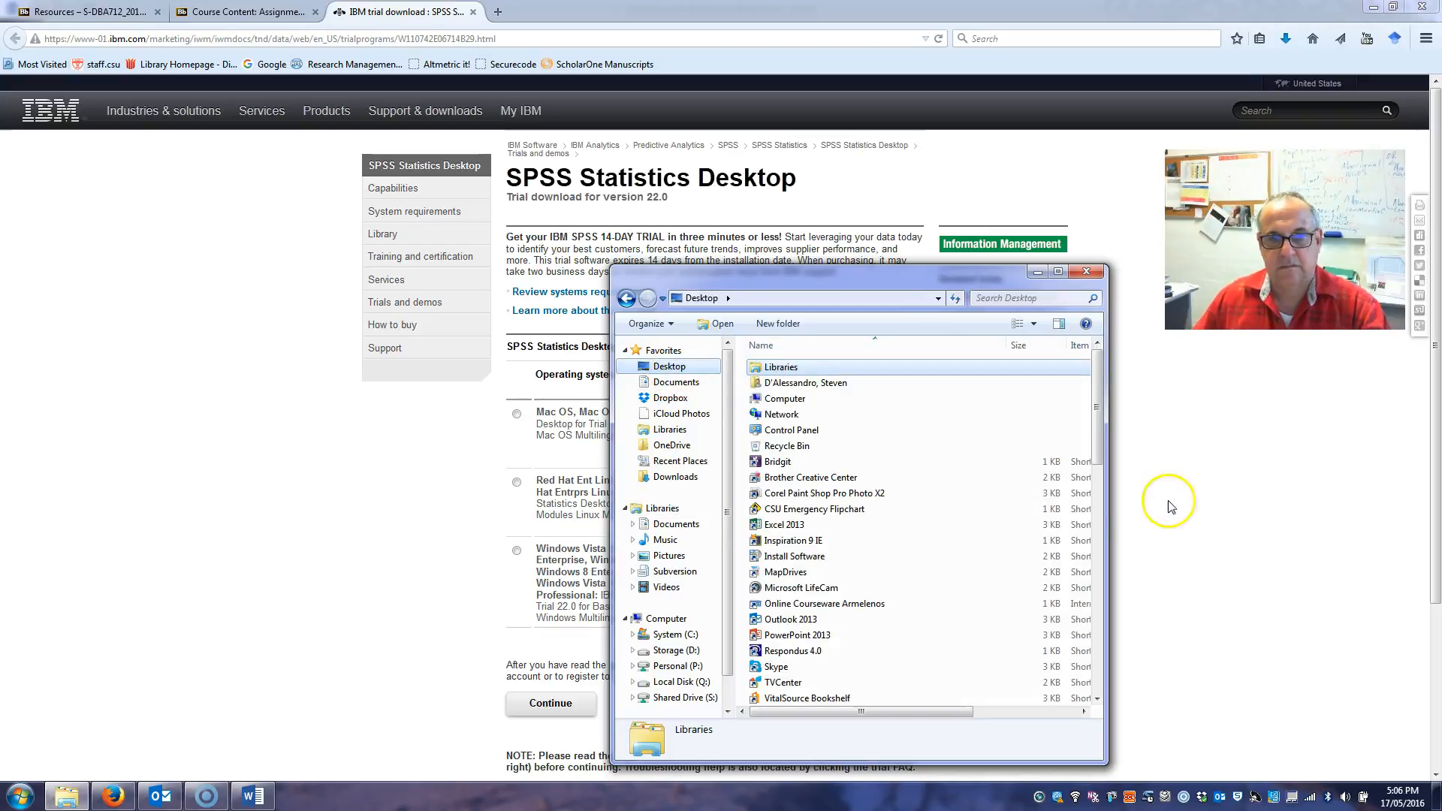
pyautogui.scroll(-3, 1107, 469)
pyautogui.moveTo(1107, 470); pyautogui.dragTo(1096, 537)
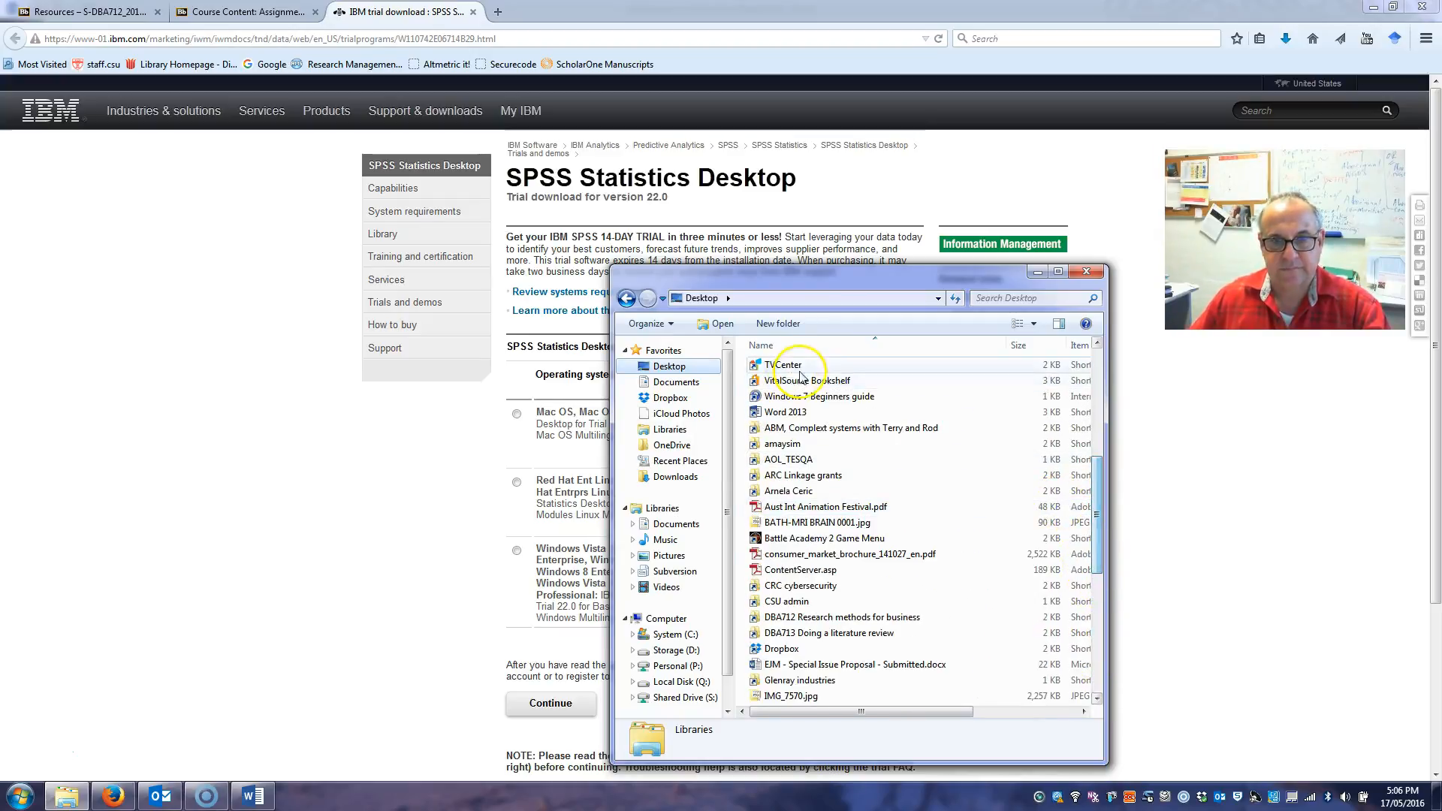
pyautogui.click(836, 348)
pyautogui.moveTo(1097, 596); pyautogui.dragTo(1085, 373)
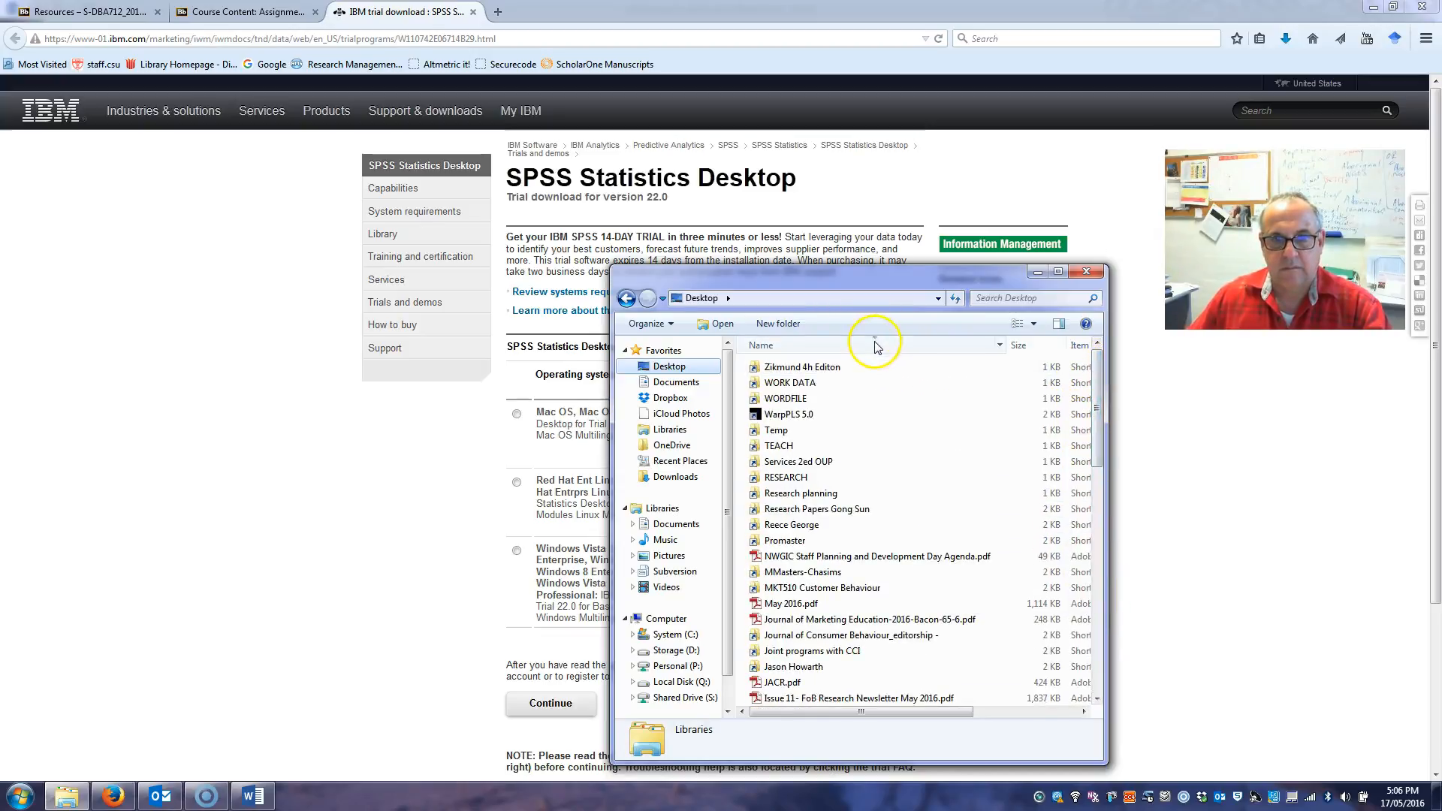
pyautogui.click(902, 345)
pyautogui.moveTo(1096, 432); pyautogui.dragTo(1102, 574)
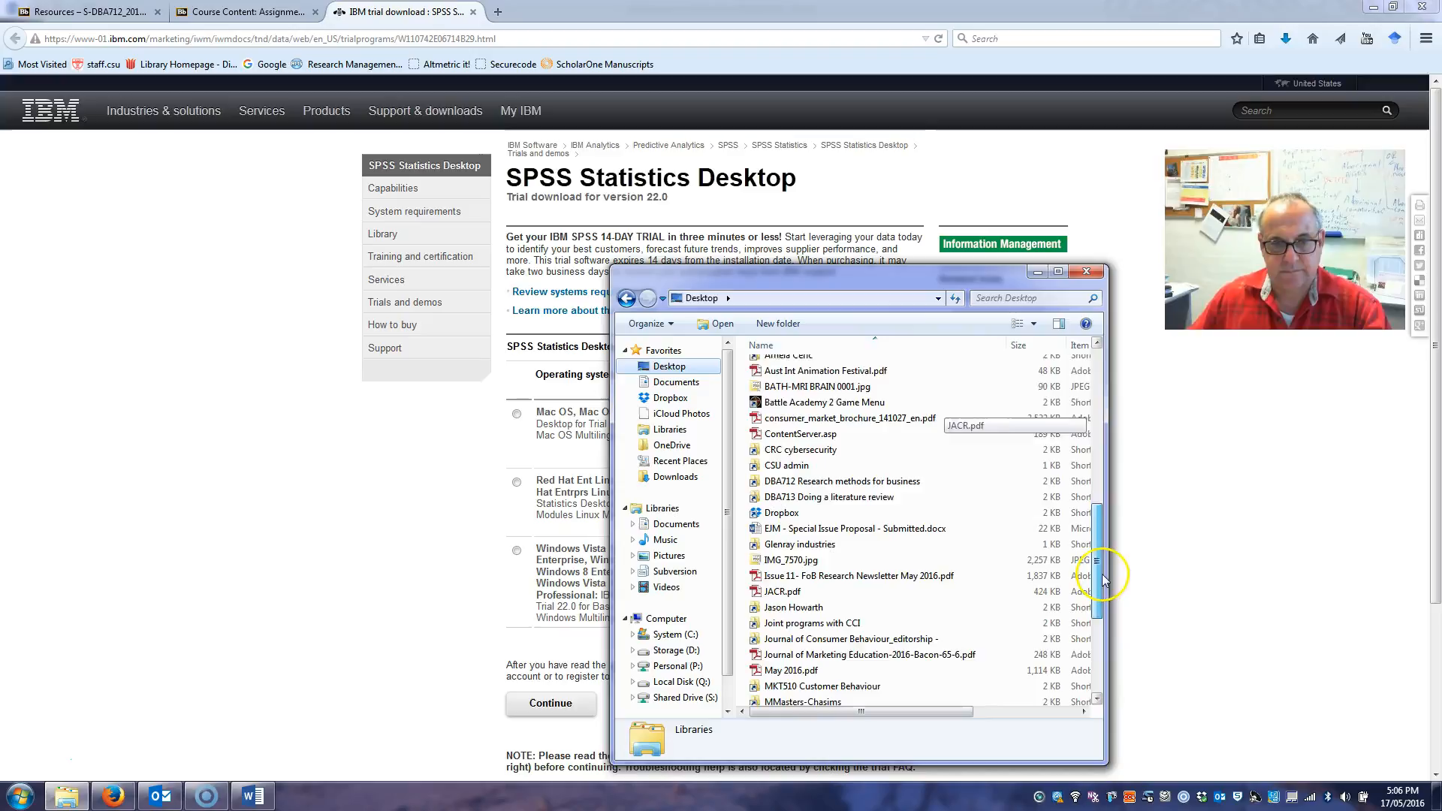
pyautogui.doubleClick(937, 478)
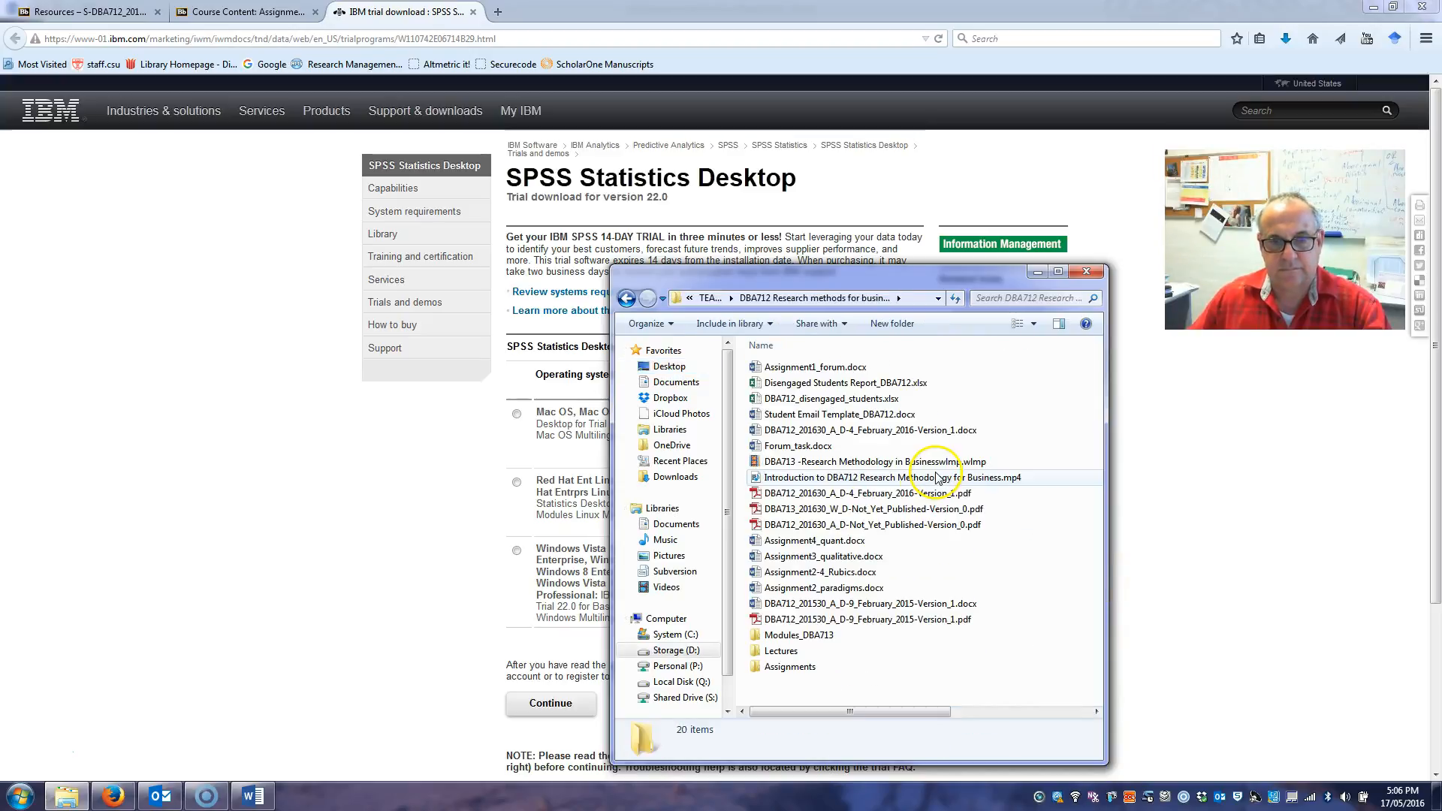
# - Open DBA712_201630_A_D-4_February_2016-Version_1.pdf in Adobe Reader and maximize its window
pyautogui.doubleClick(925, 499)
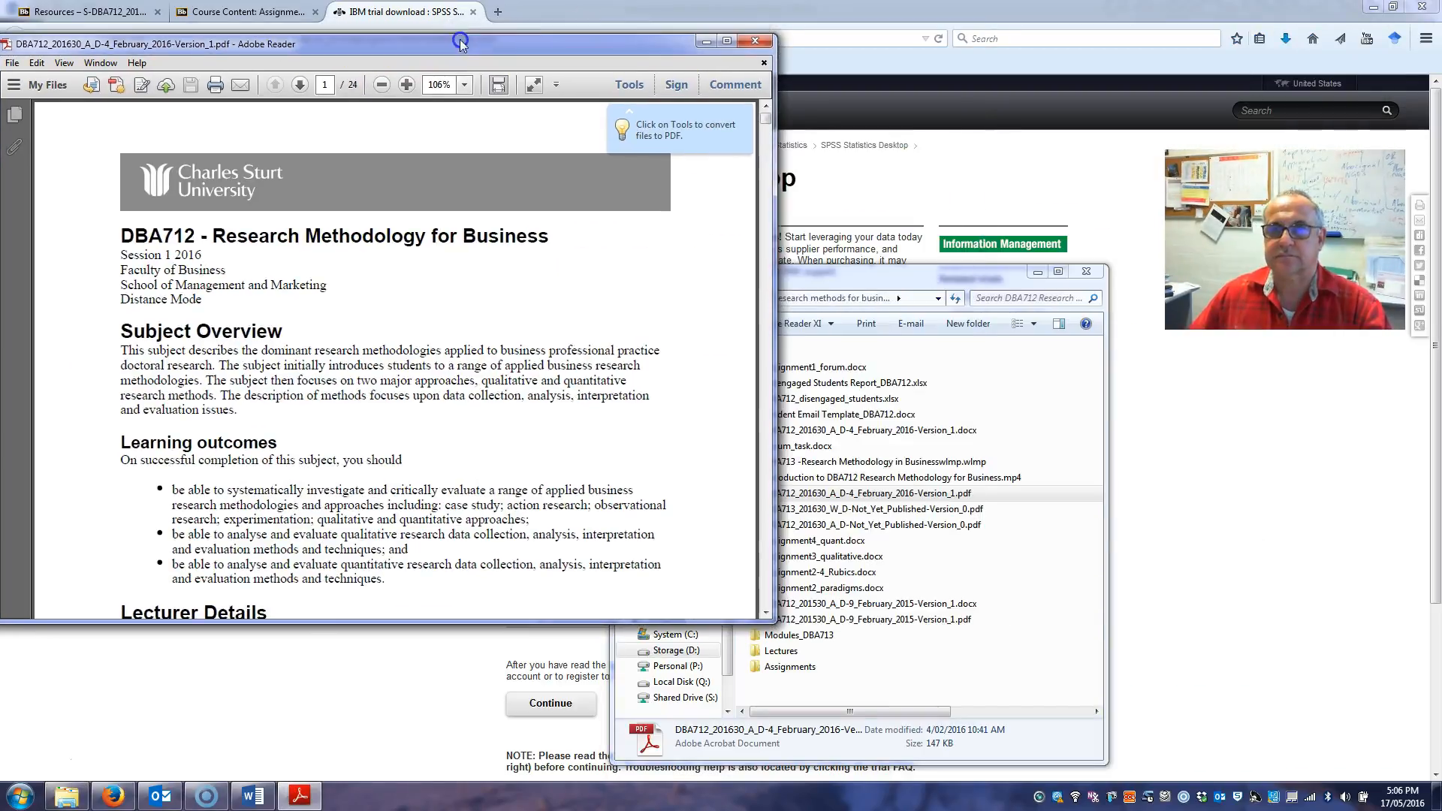
pyautogui.moveTo(739, 46); pyautogui.dragTo(763, 38)
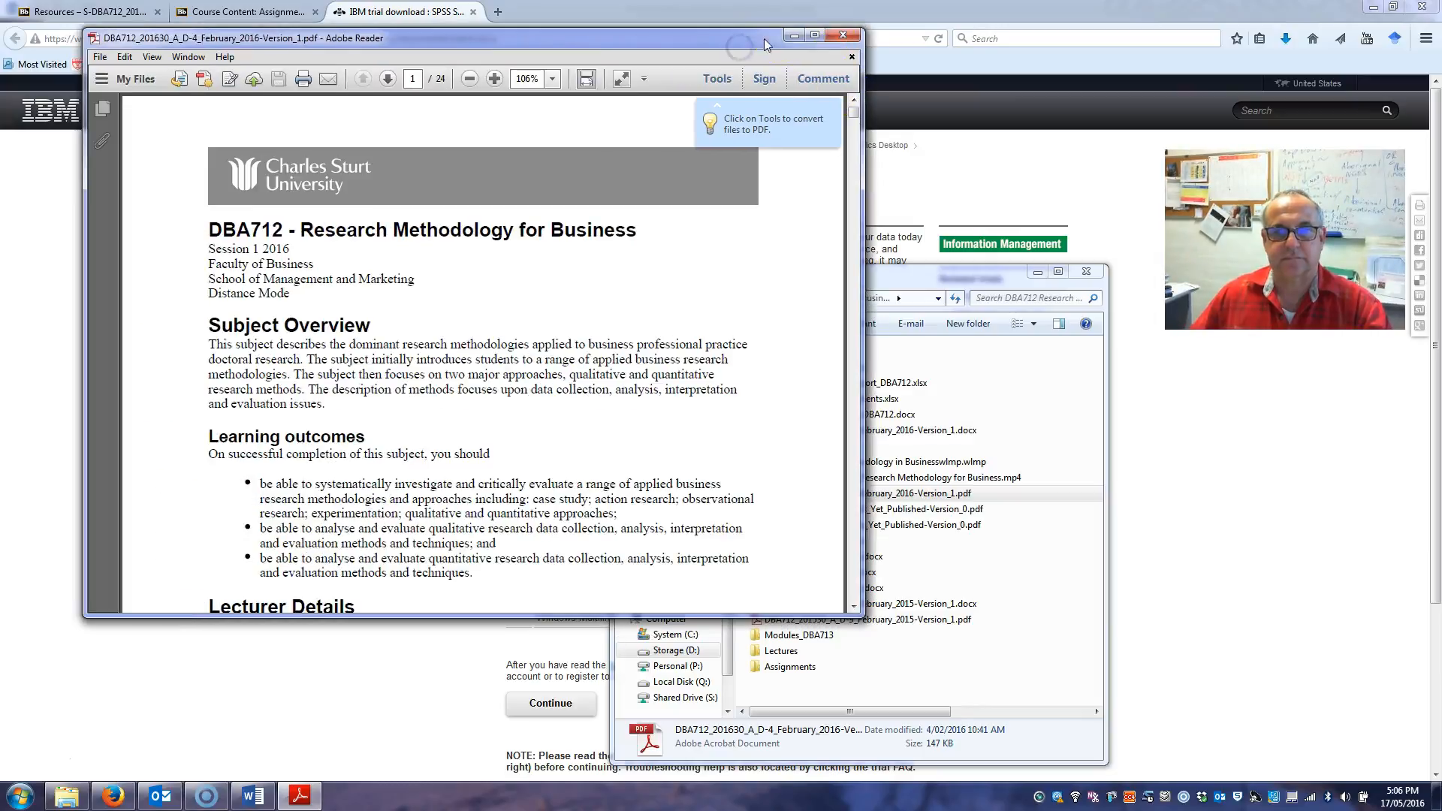
pyautogui.click(811, 33)
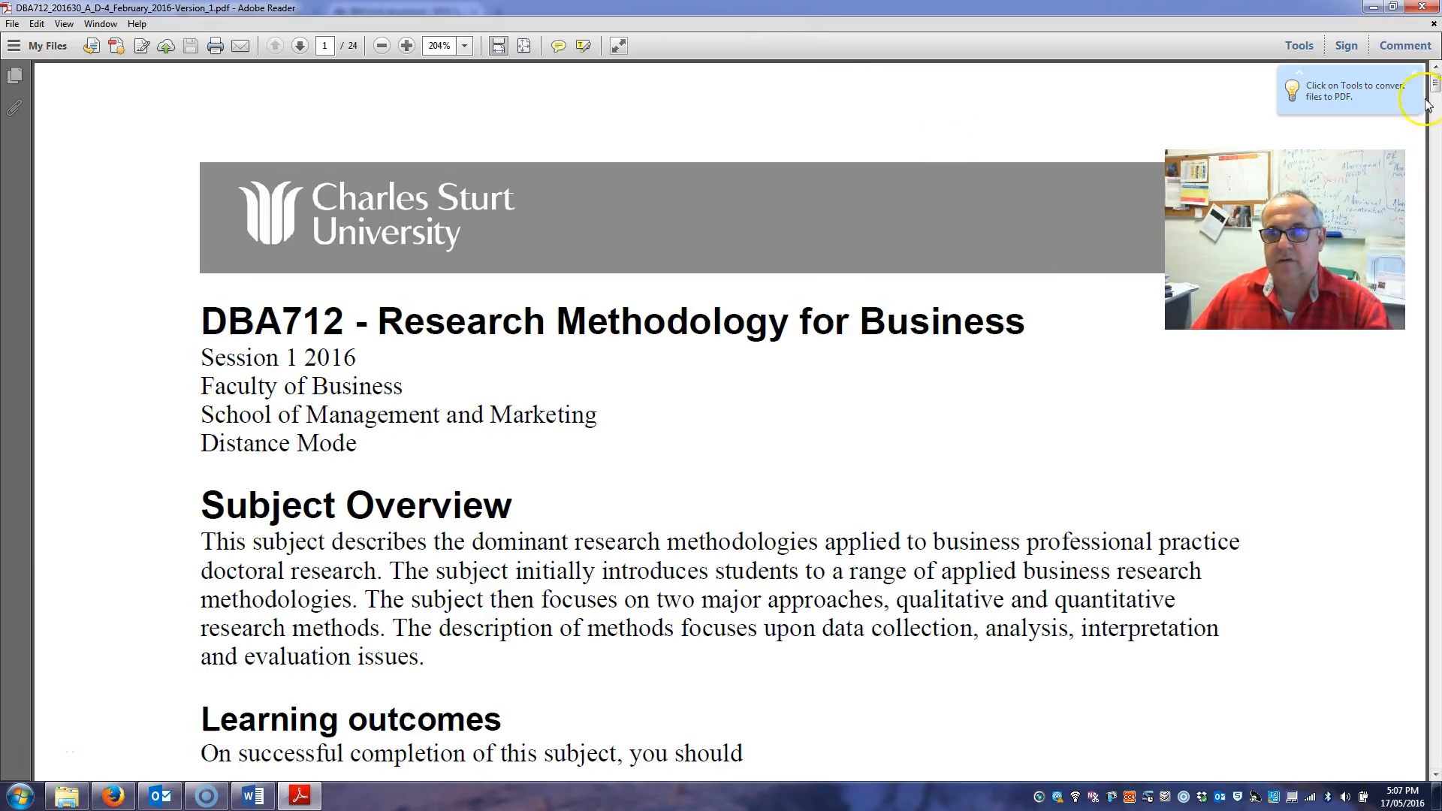
# - Examine the assignment task on page 14 of the subject outline, highlighting the dependent and independent variable literature requirements
pyautogui.moveTo(1434, 88); pyautogui.dragTo(1404, 464)
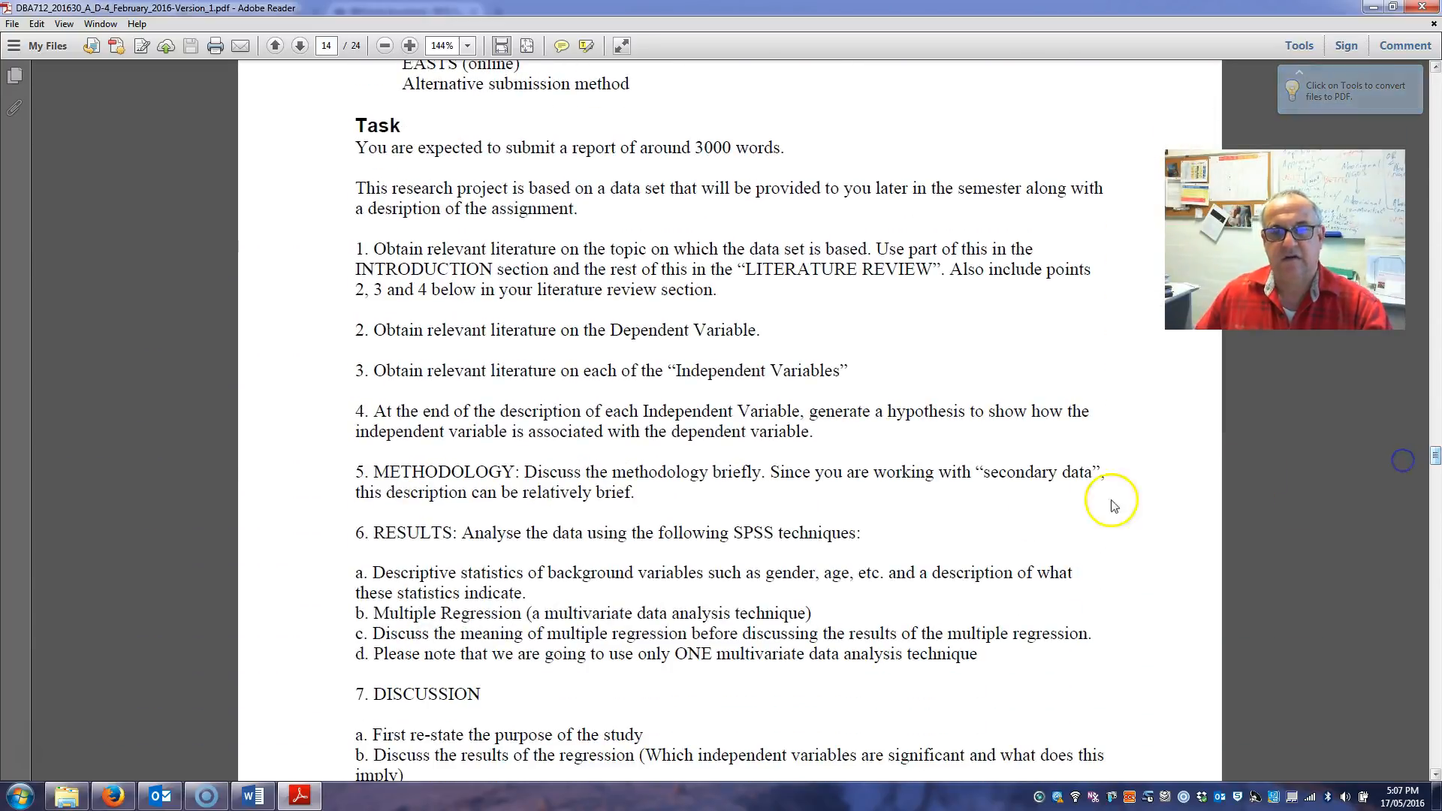
pyautogui.scroll(-1, 971, 481)
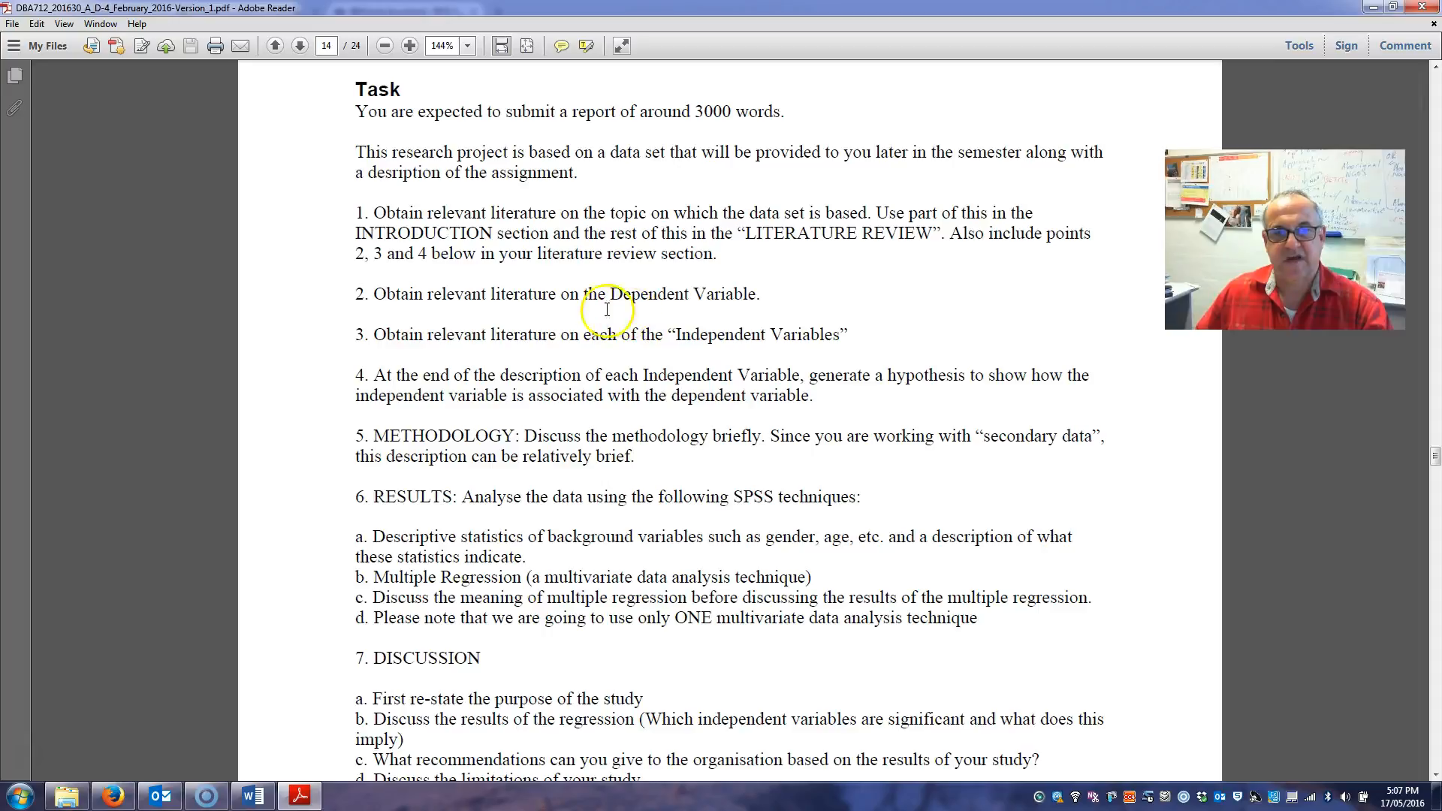
pyautogui.moveTo(491, 294); pyautogui.dragTo(727, 299)
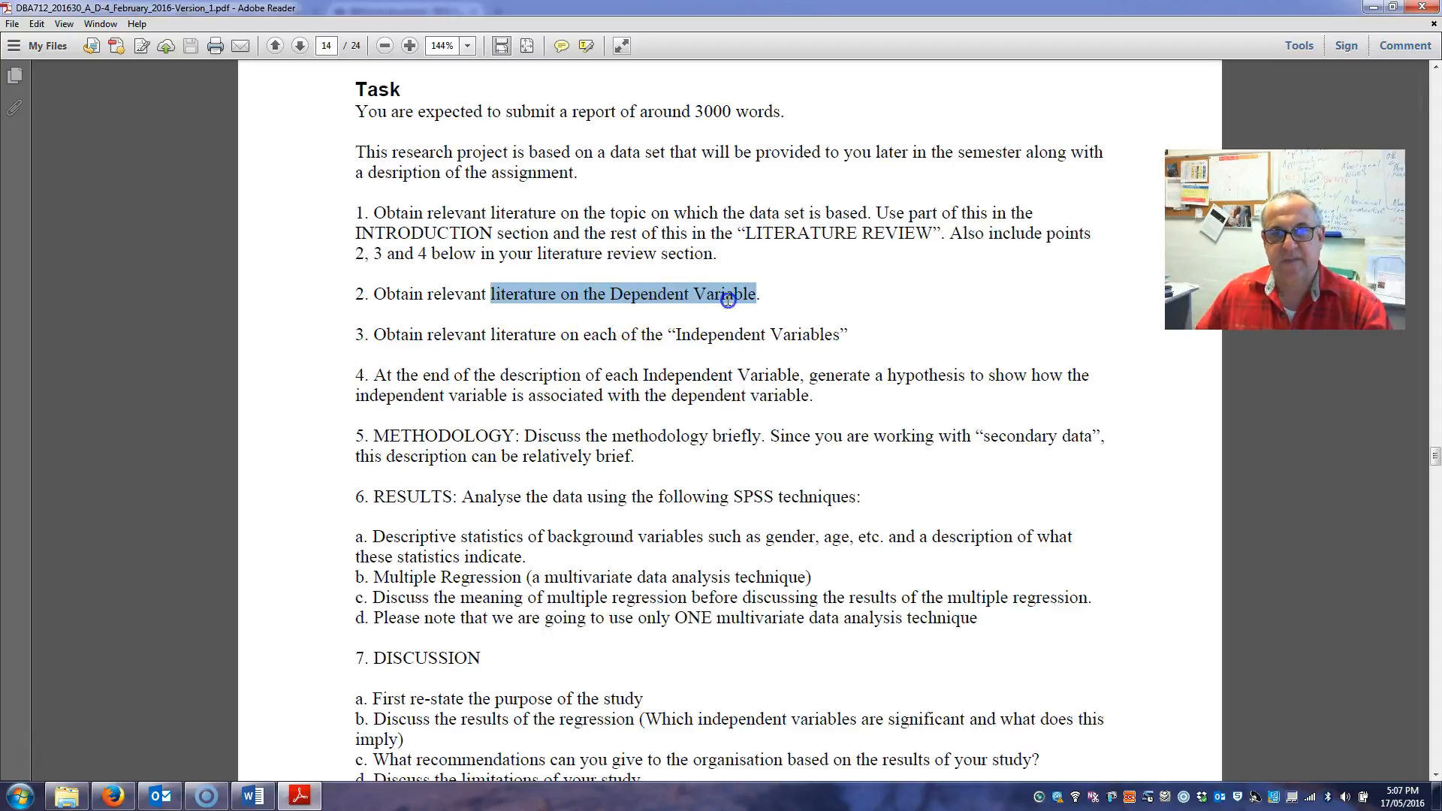
pyautogui.click(799, 471)
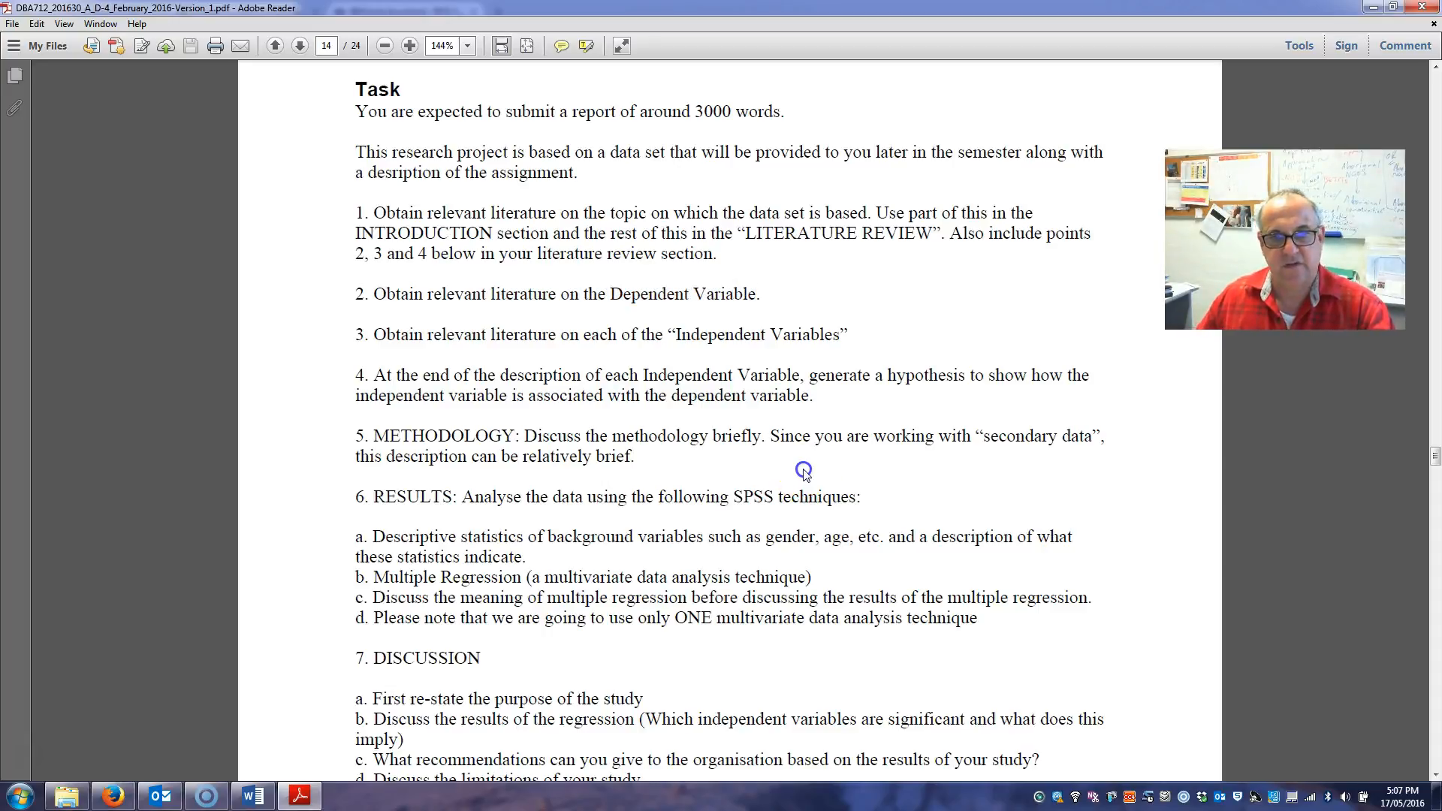
pyautogui.moveTo(680, 334); pyautogui.dragTo(877, 335)
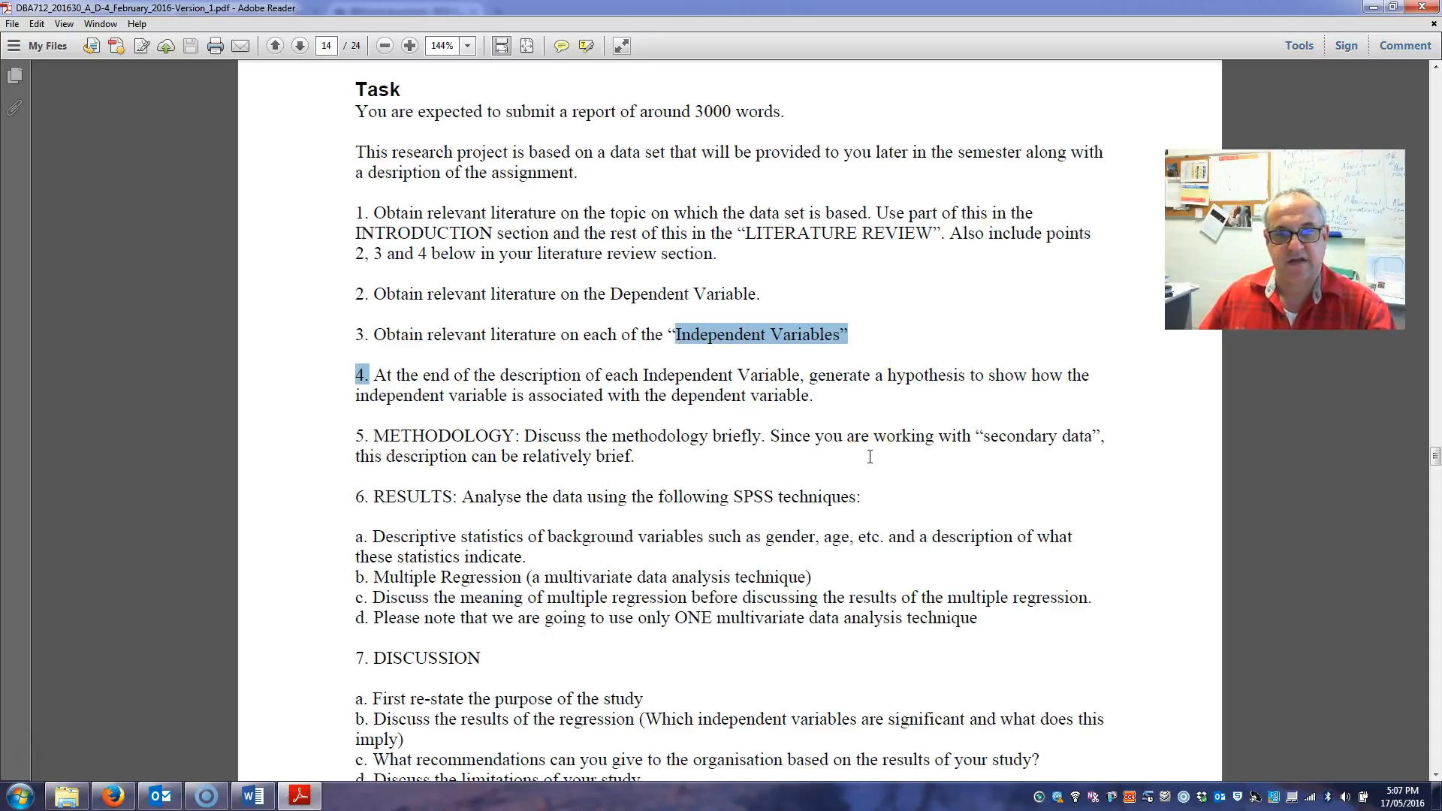
# - Review the task's methodology, results and discussion requirements, highlighting the methodology instruction and the list of SPSS techniques
pyautogui.scroll(-2, 870, 457)
pyautogui.moveTo(524, 363); pyautogui.dragTo(644, 379)
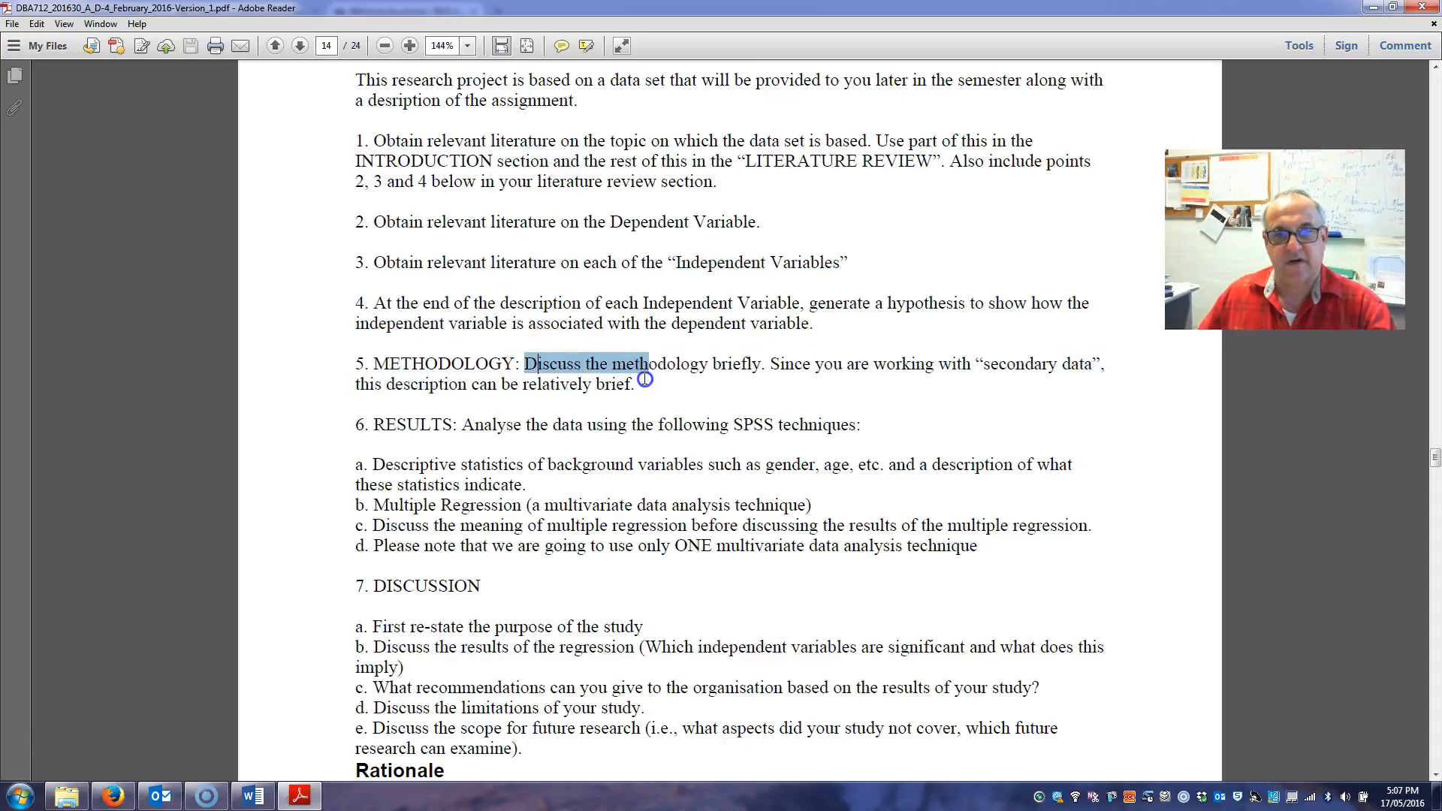
pyautogui.scroll(-2, 819, 454)
pyautogui.click(862, 347)
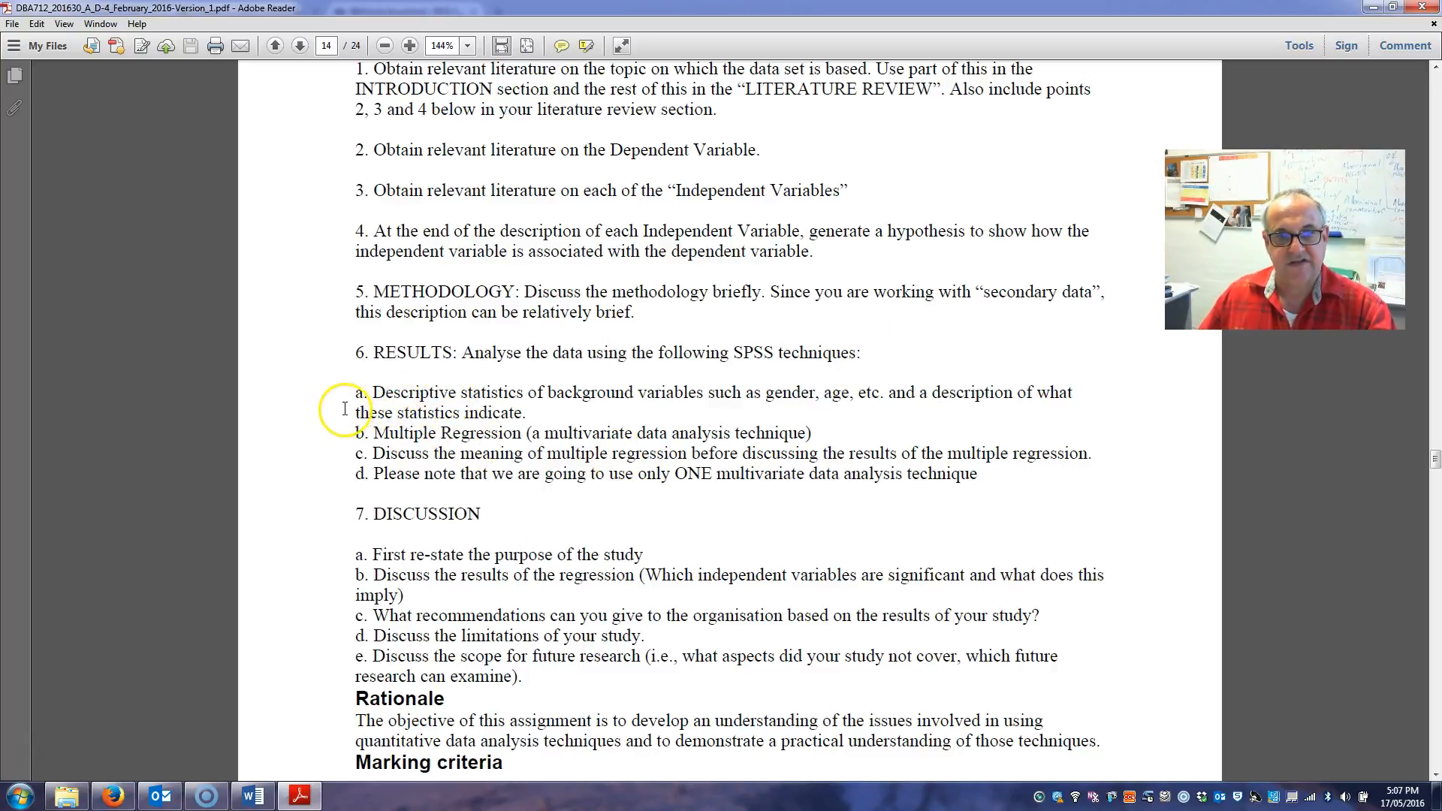
pyautogui.moveTo(352, 411); pyautogui.dragTo(989, 483)
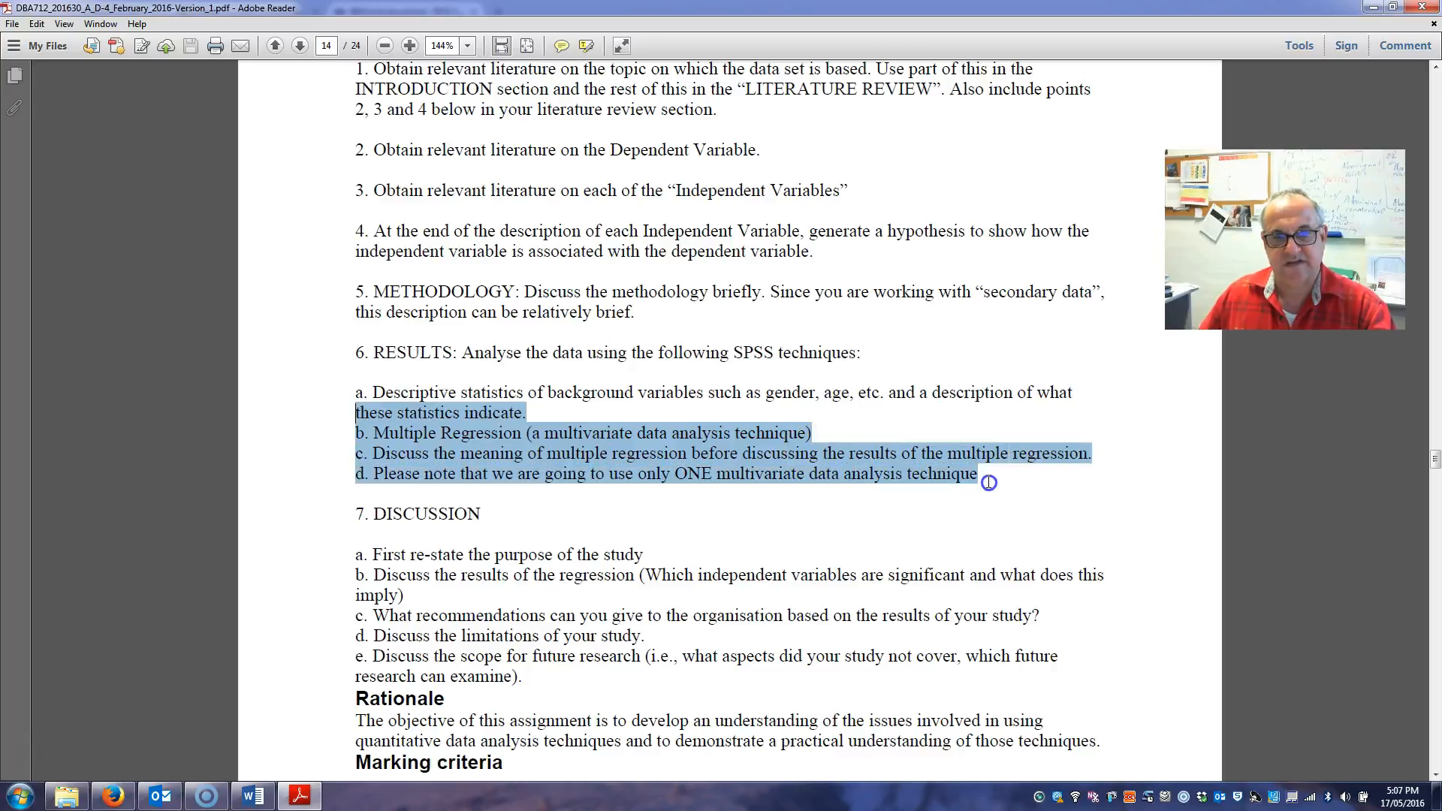
pyautogui.moveTo(373, 392); pyautogui.dragTo(902, 472)
pyautogui.scroll(-3, 570, 587)
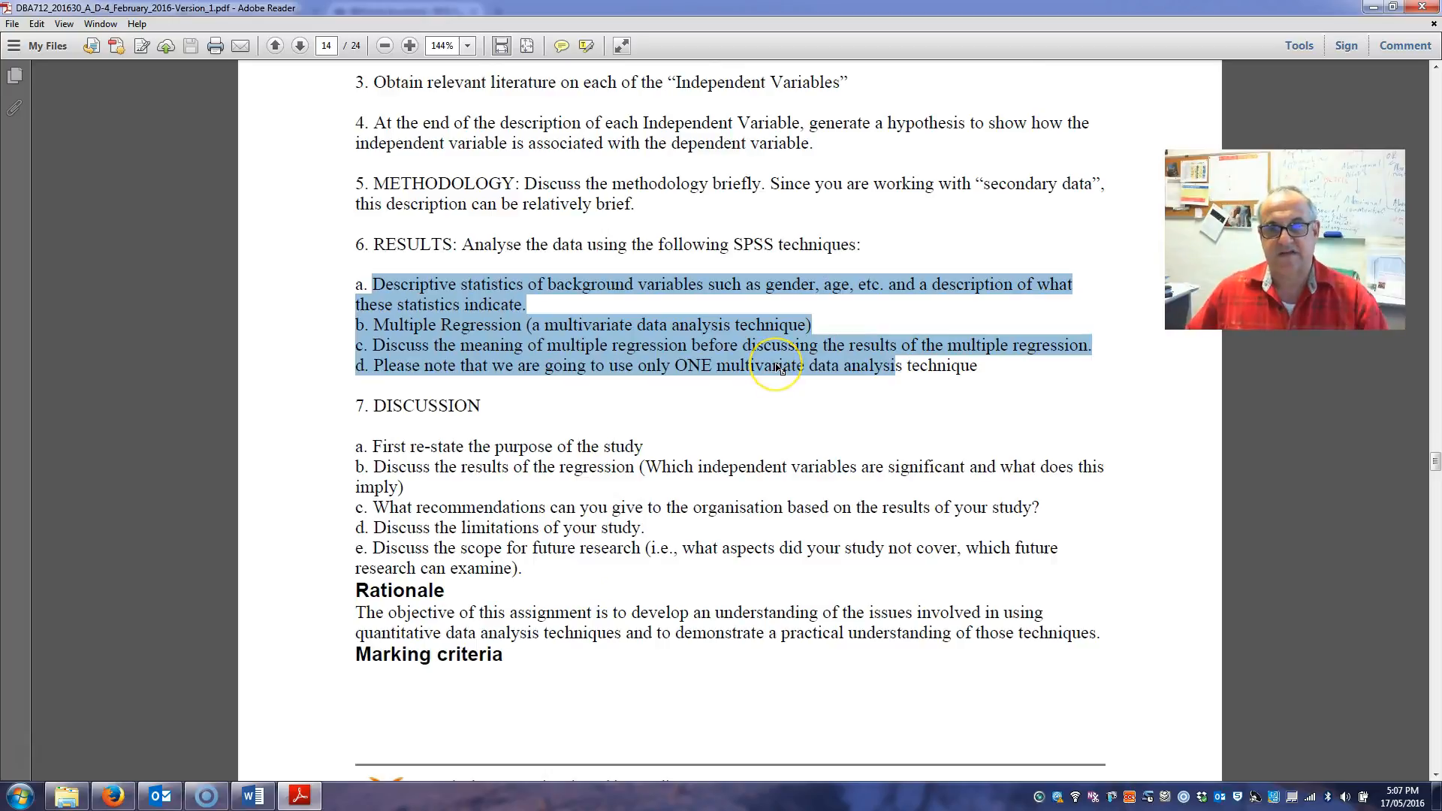
pyautogui.scroll(1, 778, 368)
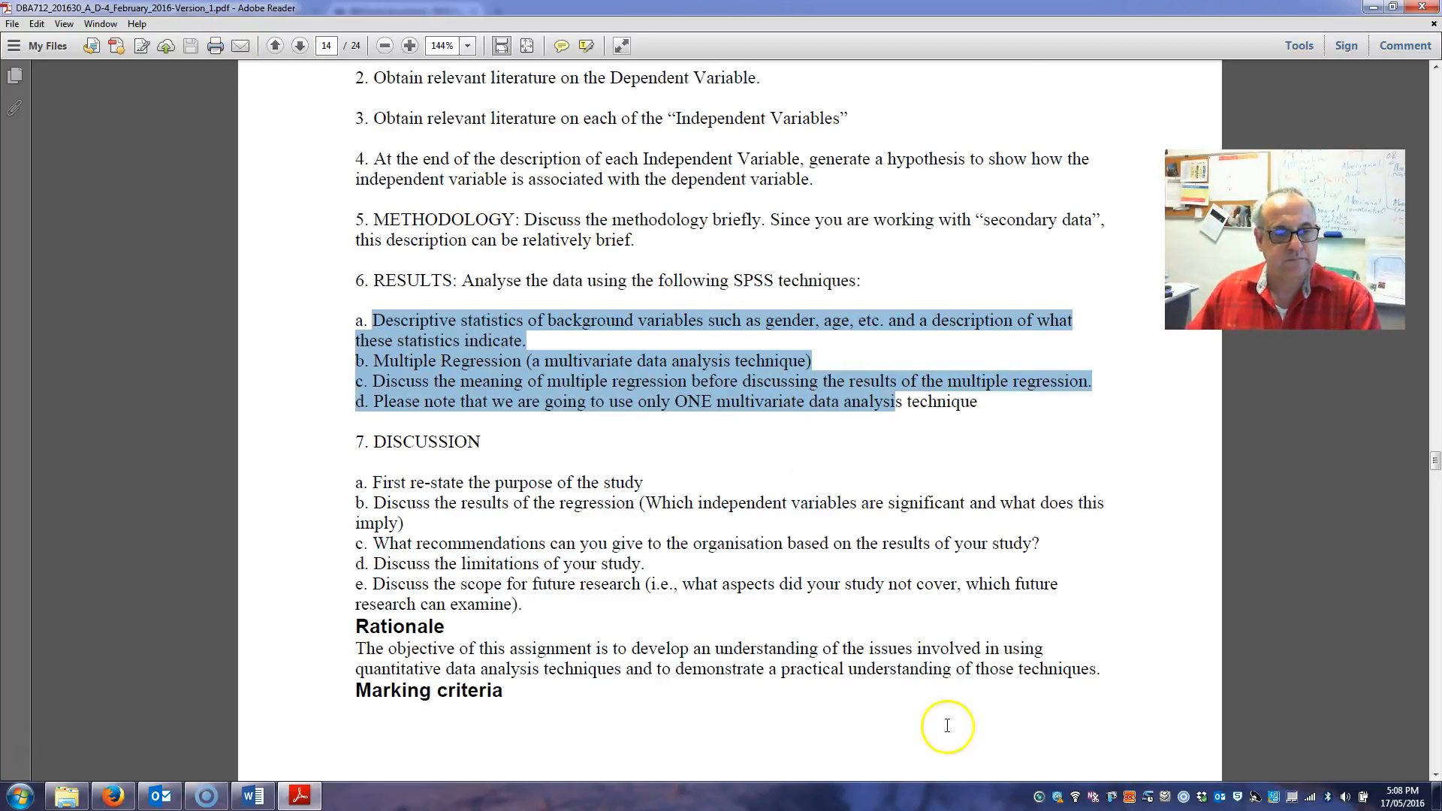
# - Launch IBM SPSS Statistics 20 from the installed programs
pyautogui.moveTo(256, 795)
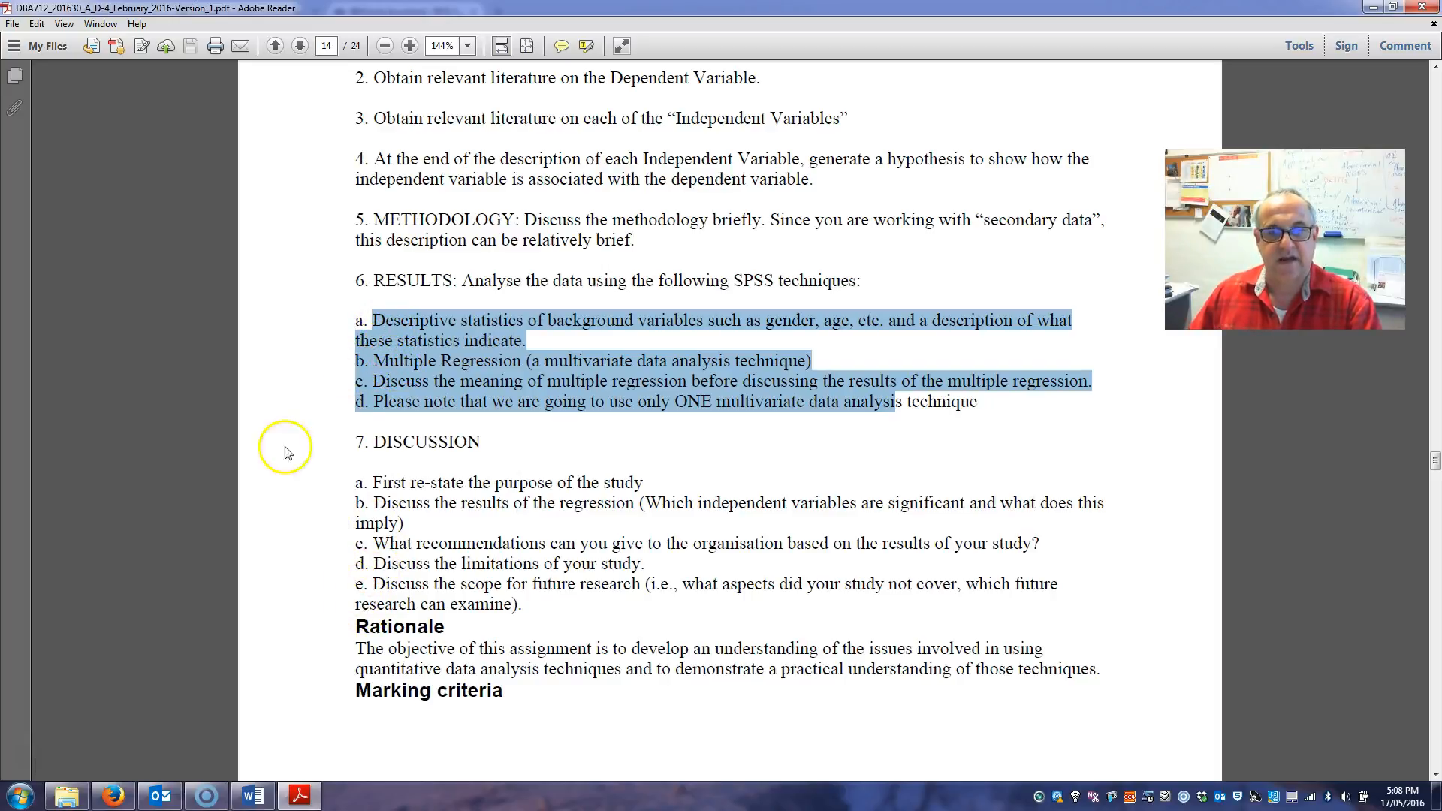
pyautogui.click(21, 796)
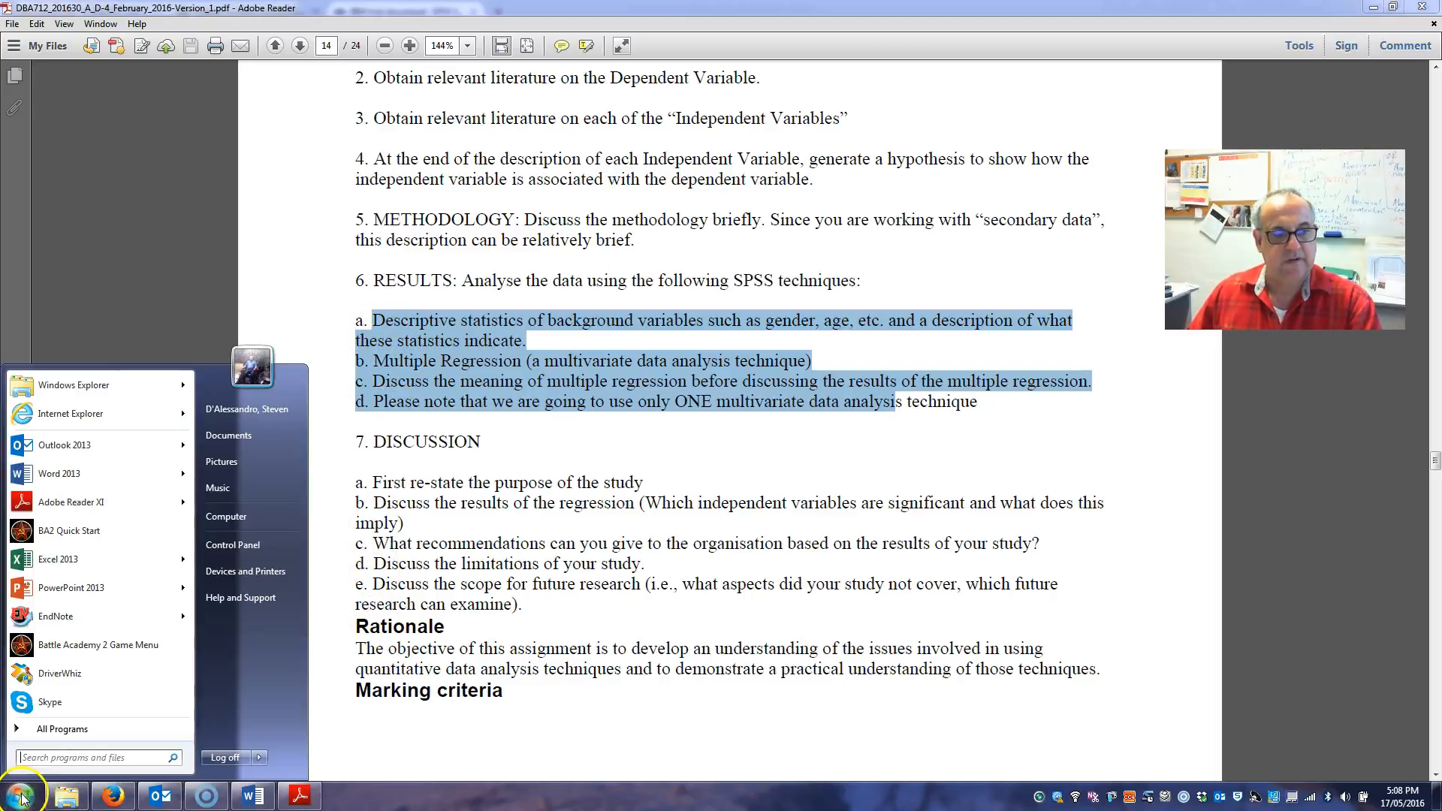
pyautogui.click(62, 729)
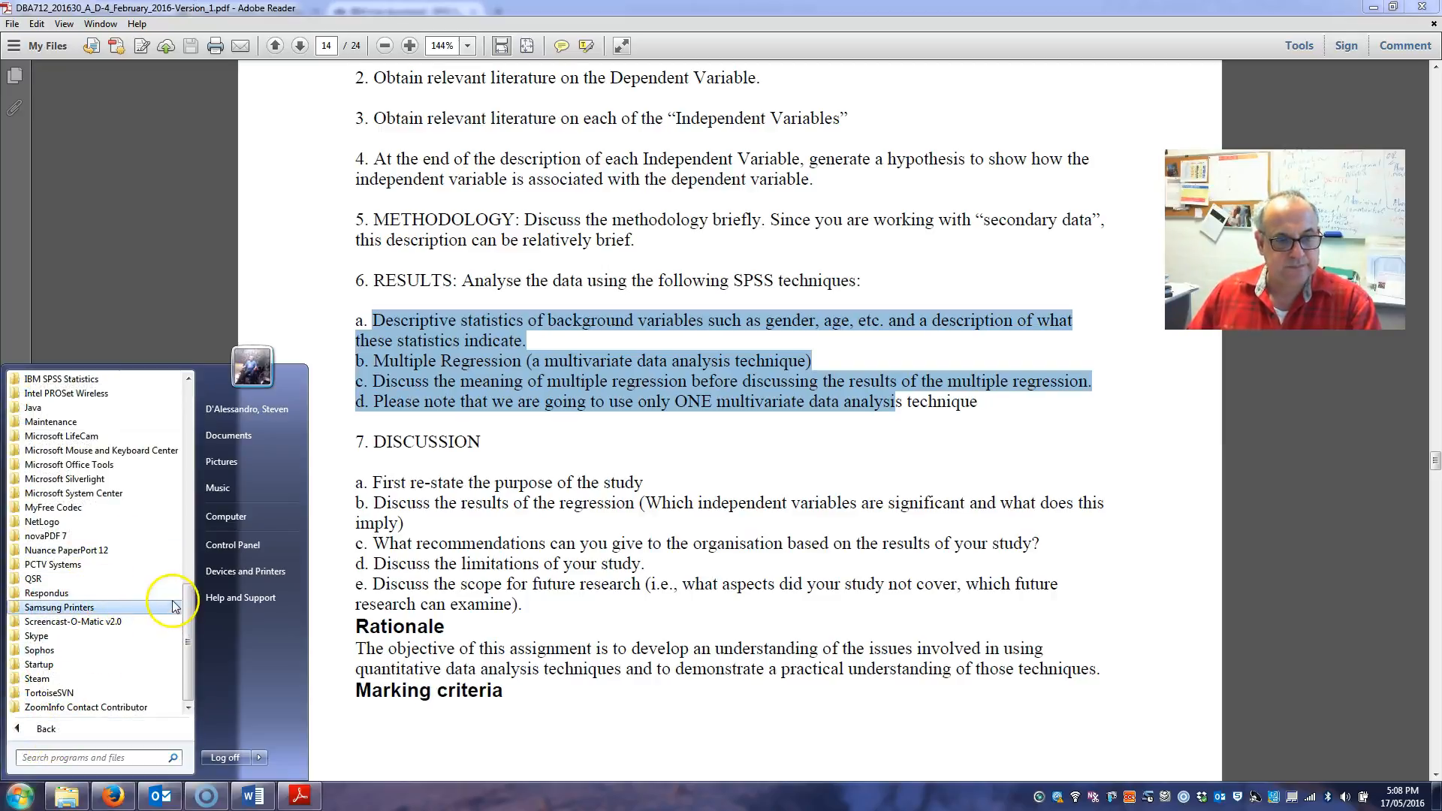
pyautogui.moveTo(188, 633); pyautogui.dragTo(189, 604)
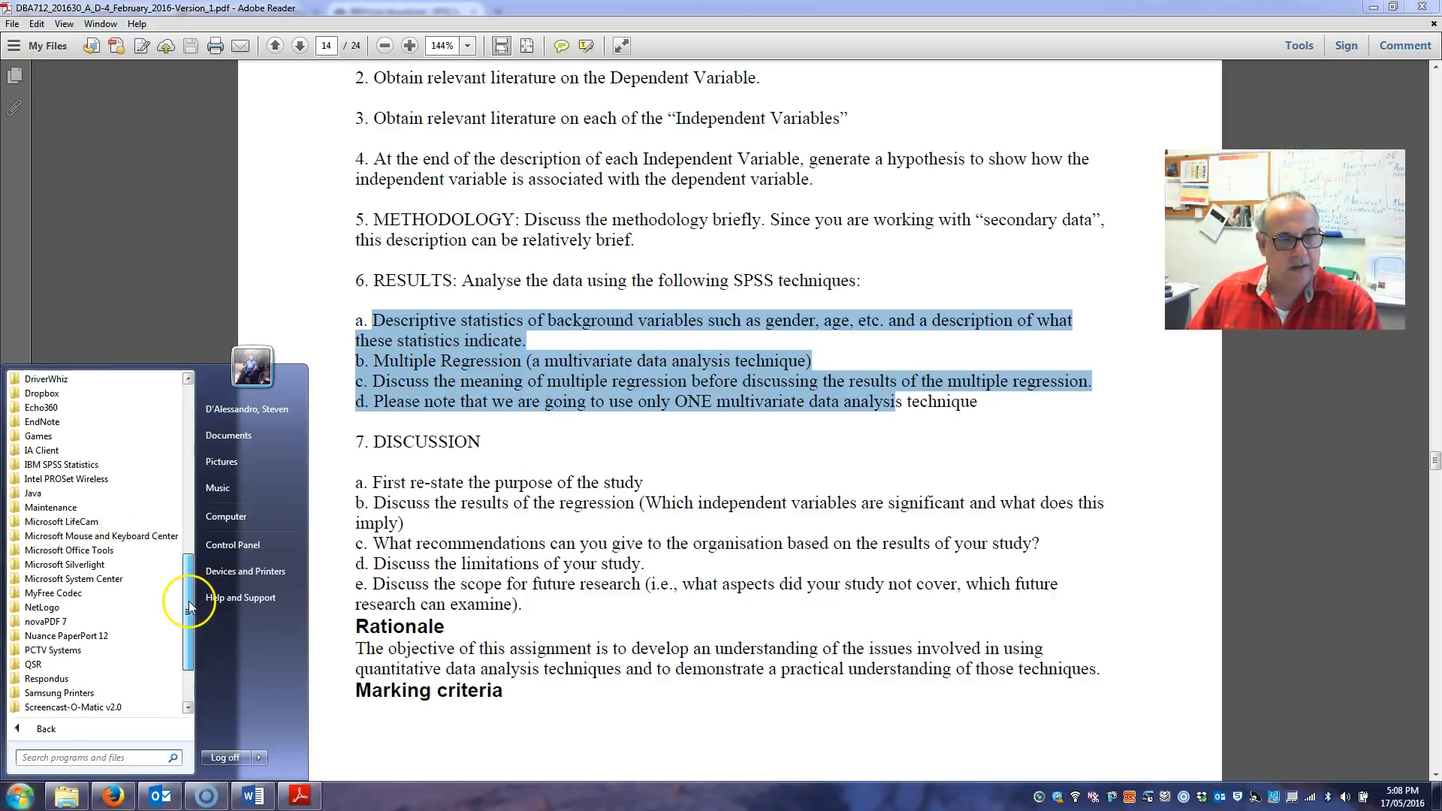
pyautogui.click(33, 466)
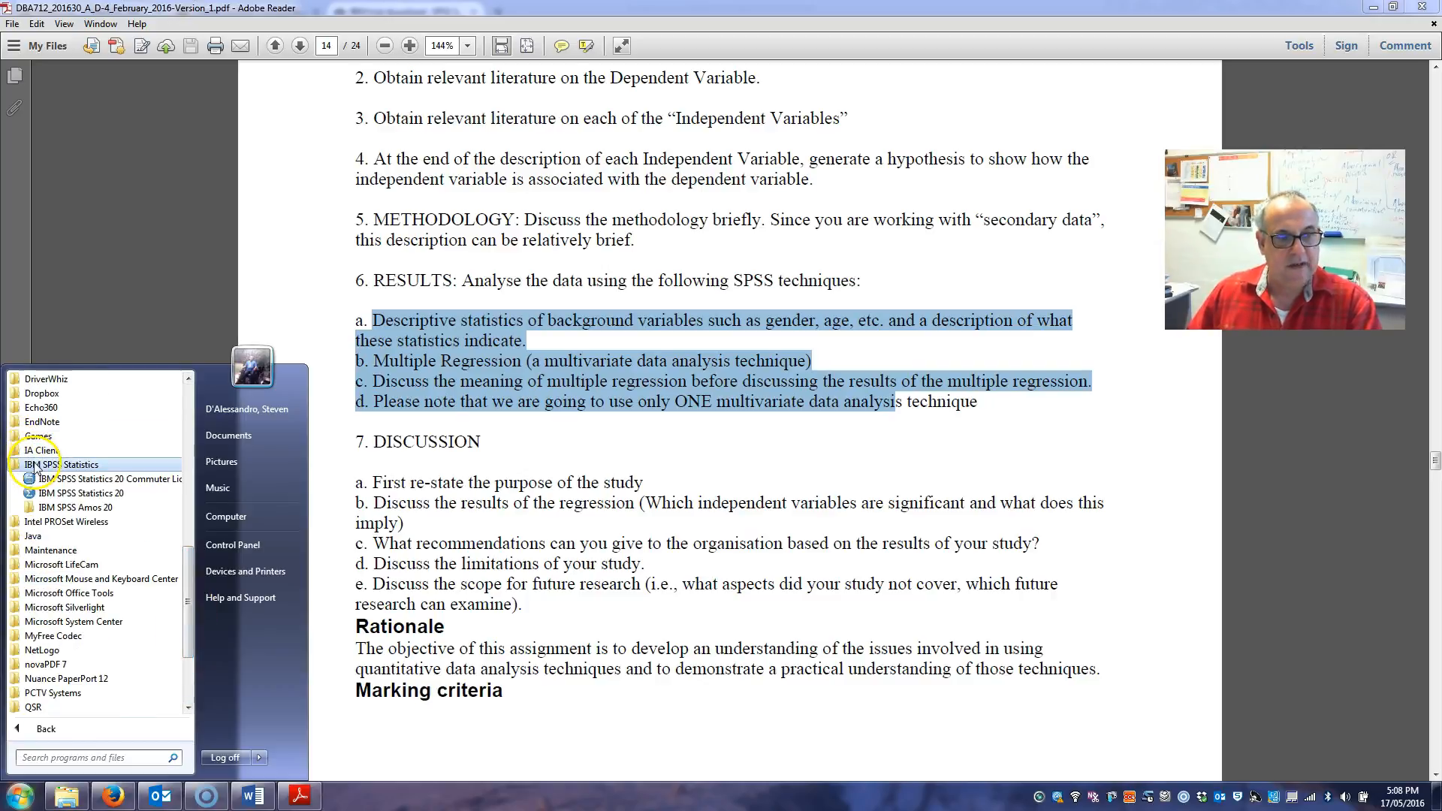
pyautogui.click(119, 493)
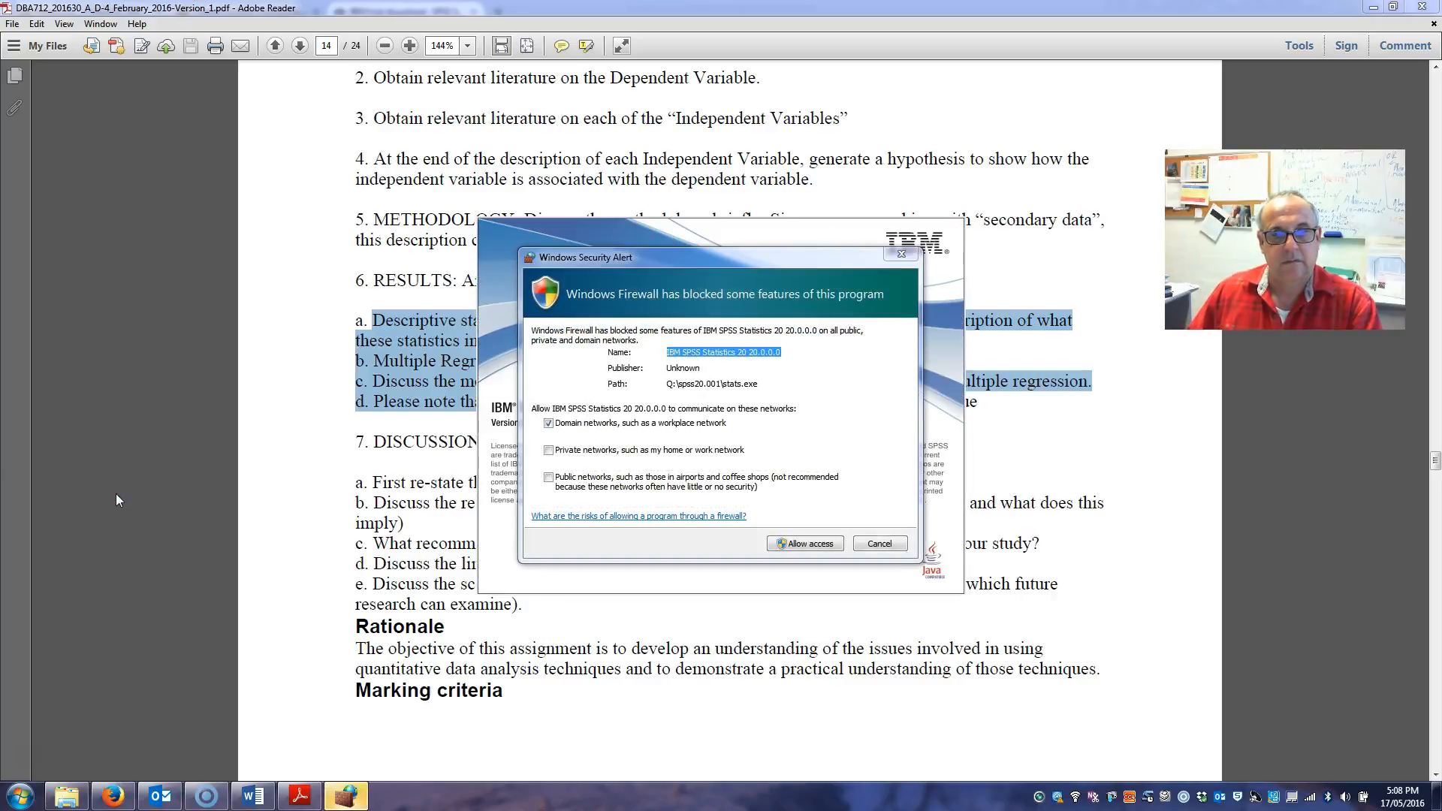
# - Allow IBM SPSS Statistics 20 to communicate on domain networks through Windows Firewall
pyautogui.click(807, 543)
pyautogui.click(818, 544)
pyautogui.click(820, 545)
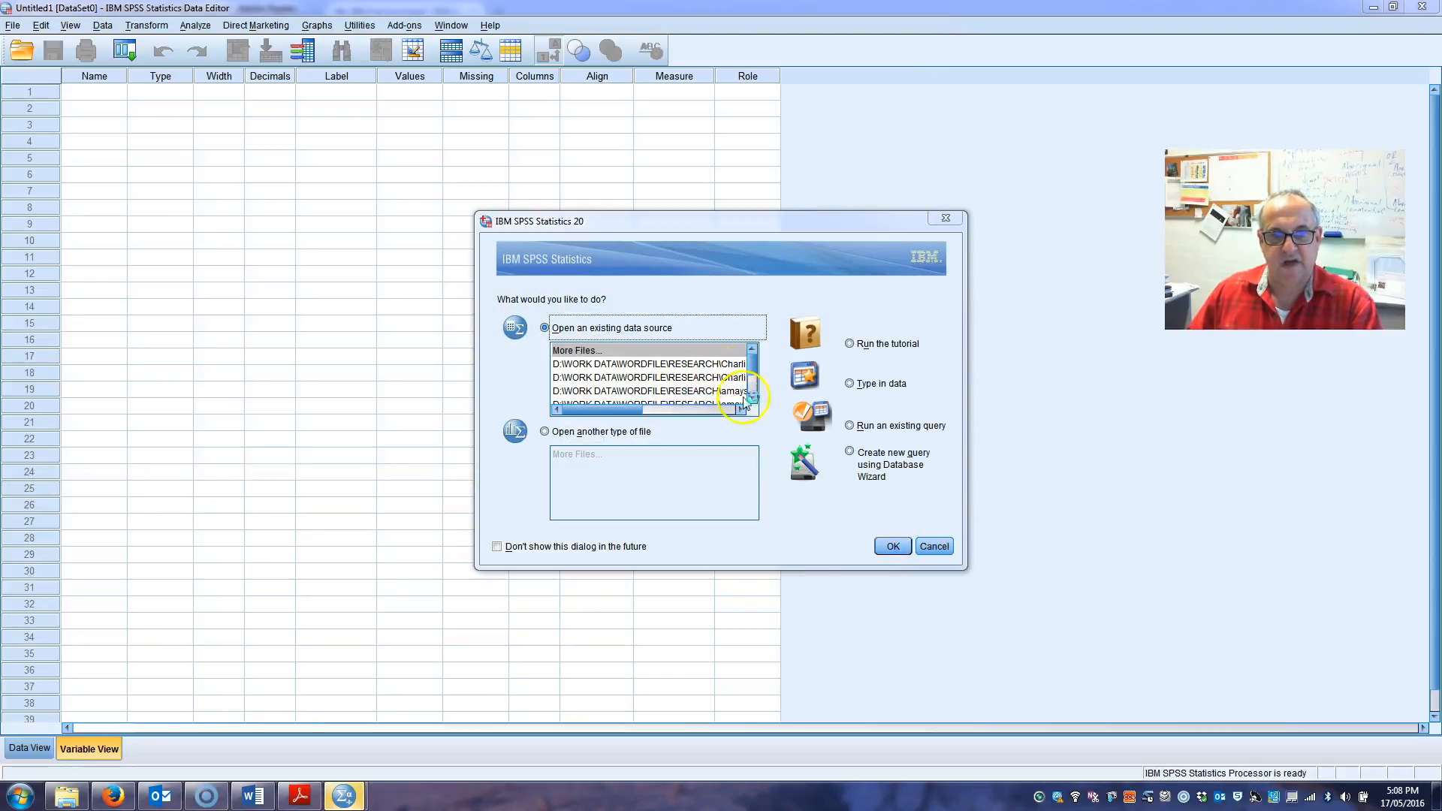
# - Choose to open another type of file in the SPSS startup dialog and proceed to file selection
pyautogui.moveTo(623, 409); pyautogui.dragTo(714, 419)
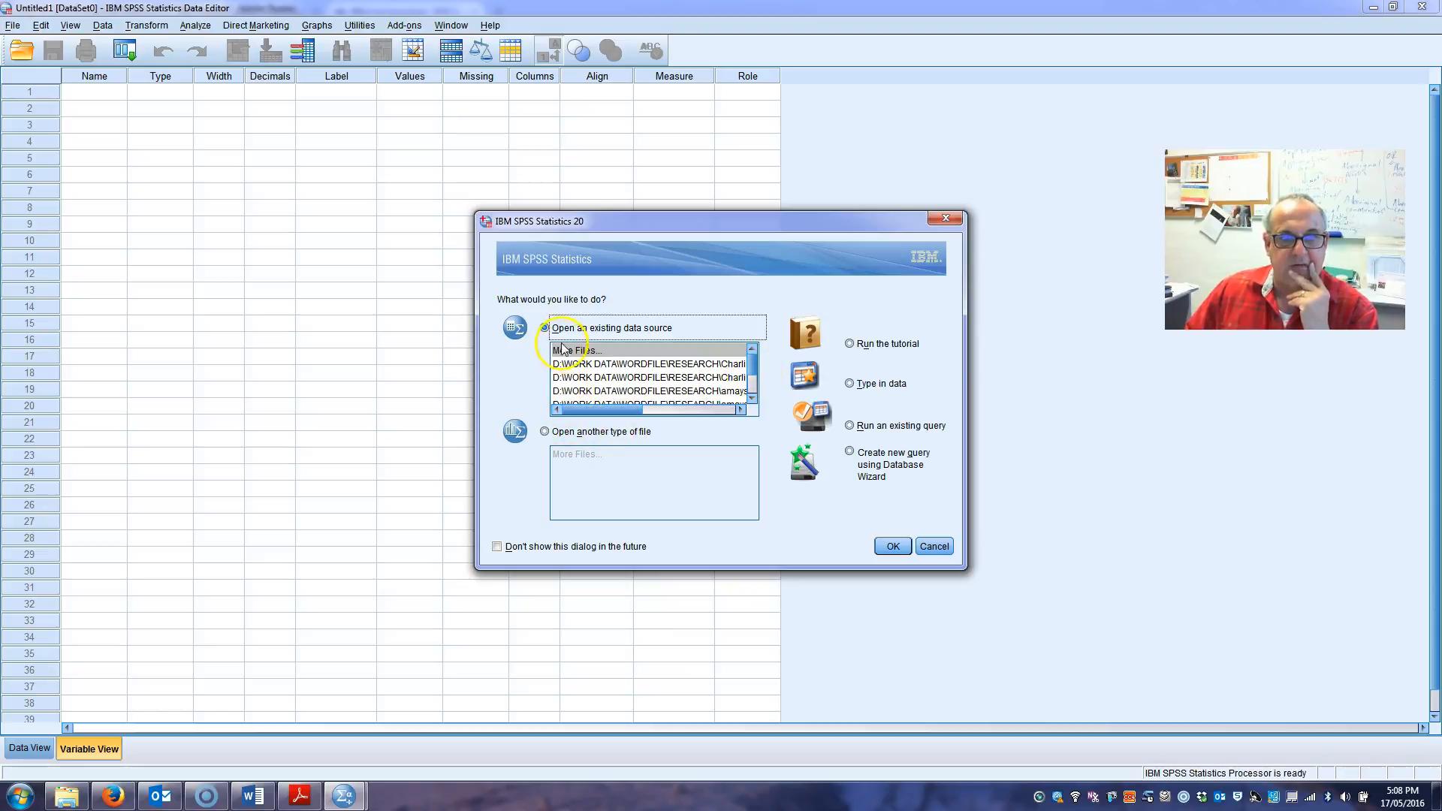
pyautogui.click(545, 432)
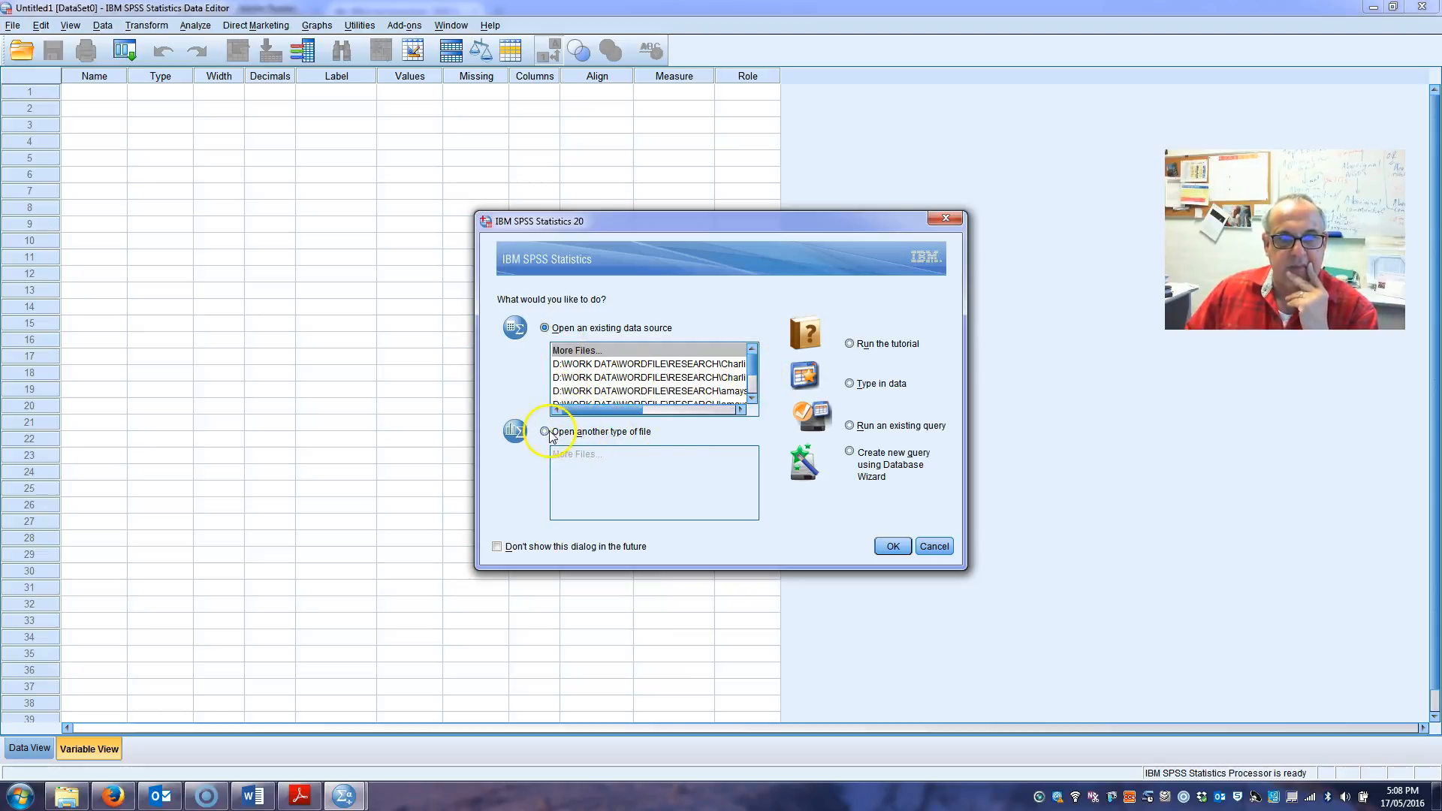
pyautogui.click(903, 552)
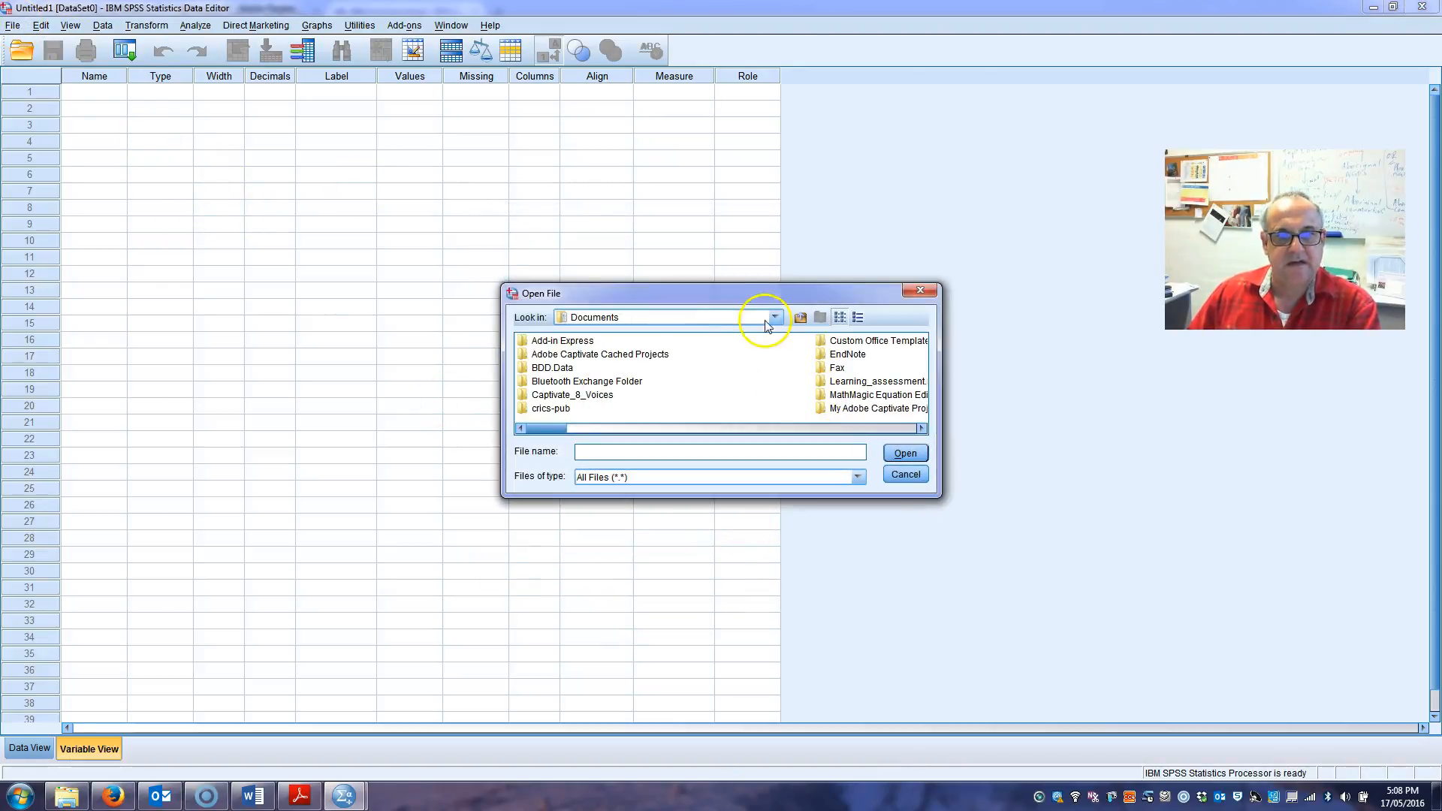
# - Browse from the Desktop into the DBA712 Research methods for business folder to locate the file to open
pyautogui.click(778, 317)
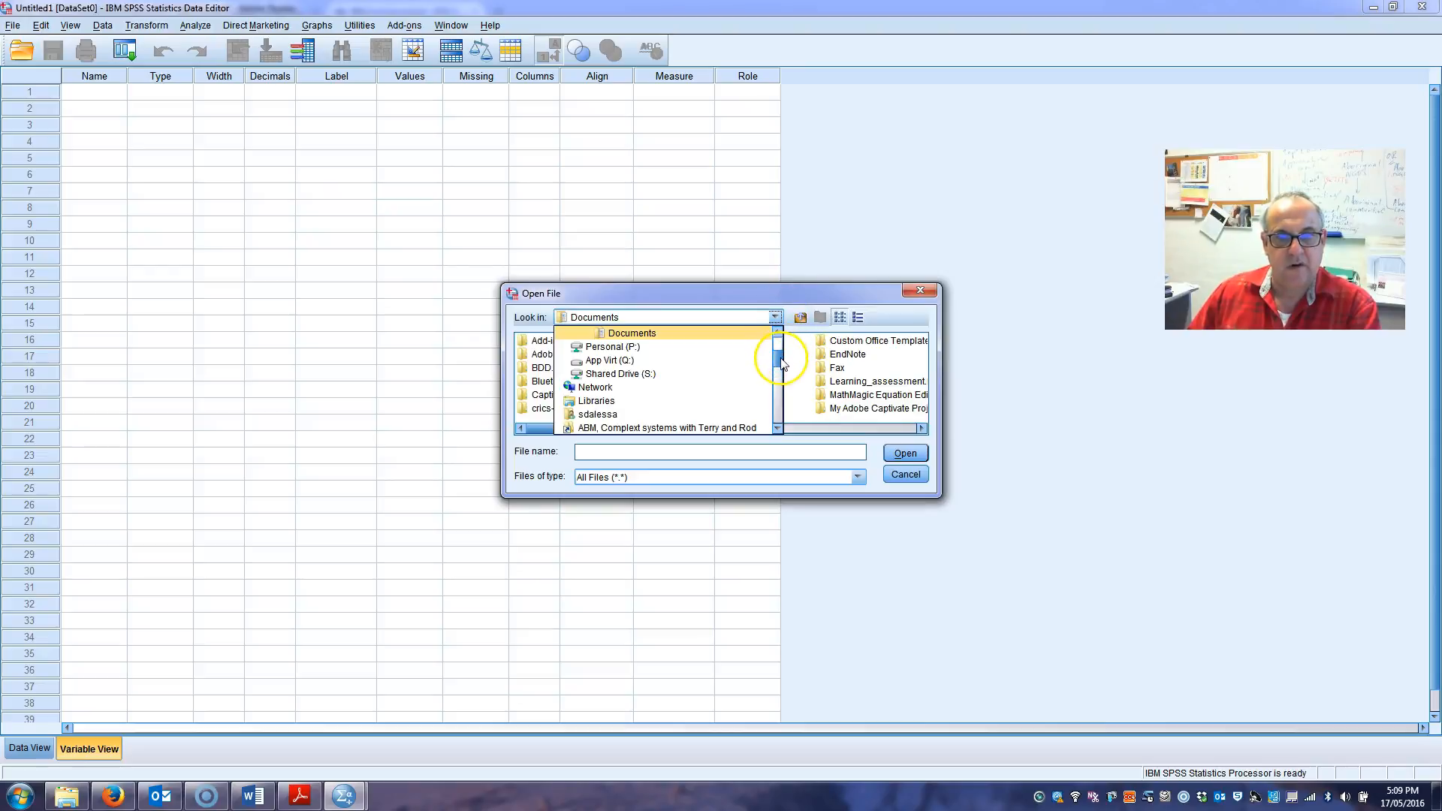
pyautogui.scroll(3, 781, 347)
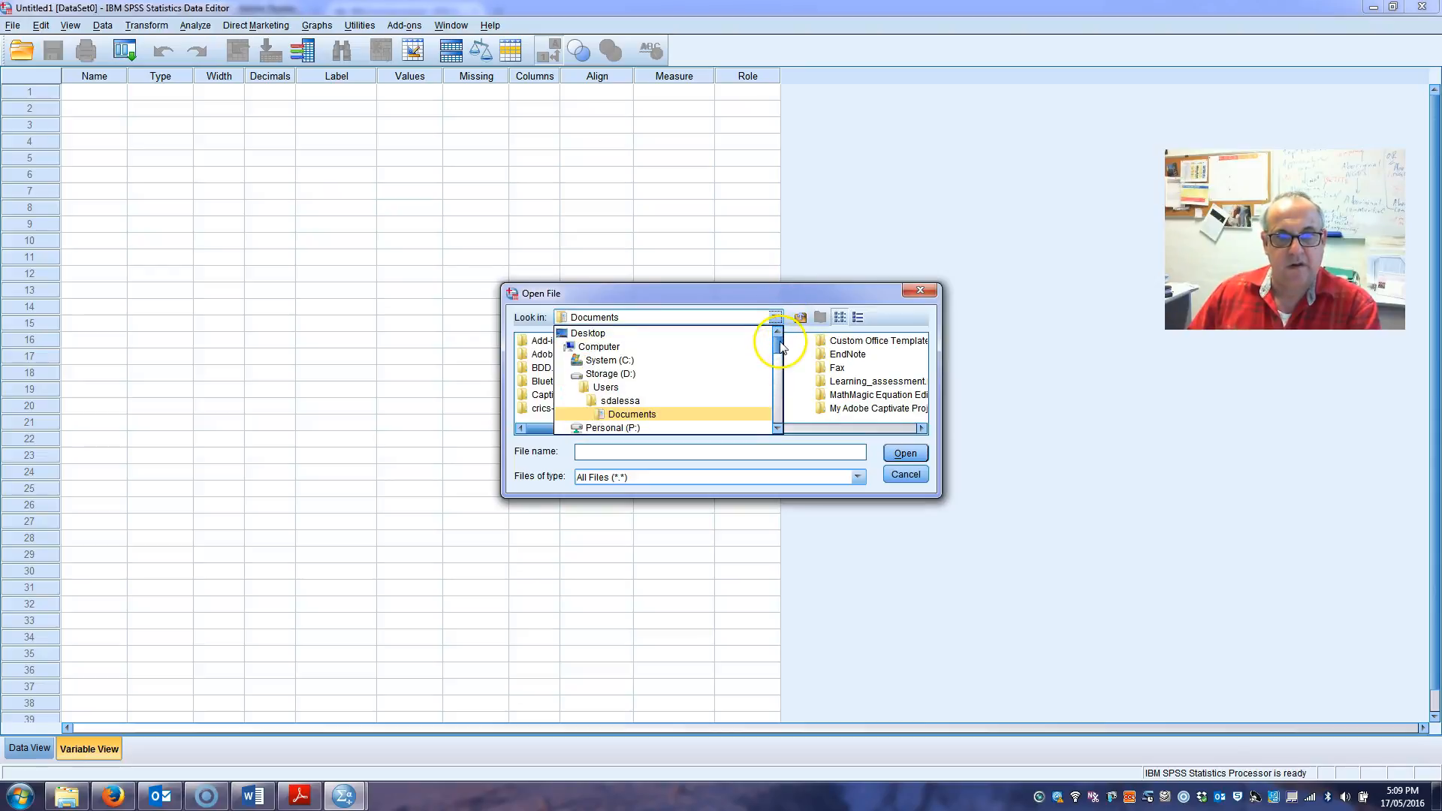
pyautogui.click(689, 335)
pyautogui.moveTo(559, 434); pyautogui.dragTo(598, 434)
pyautogui.doubleClick(603, 409)
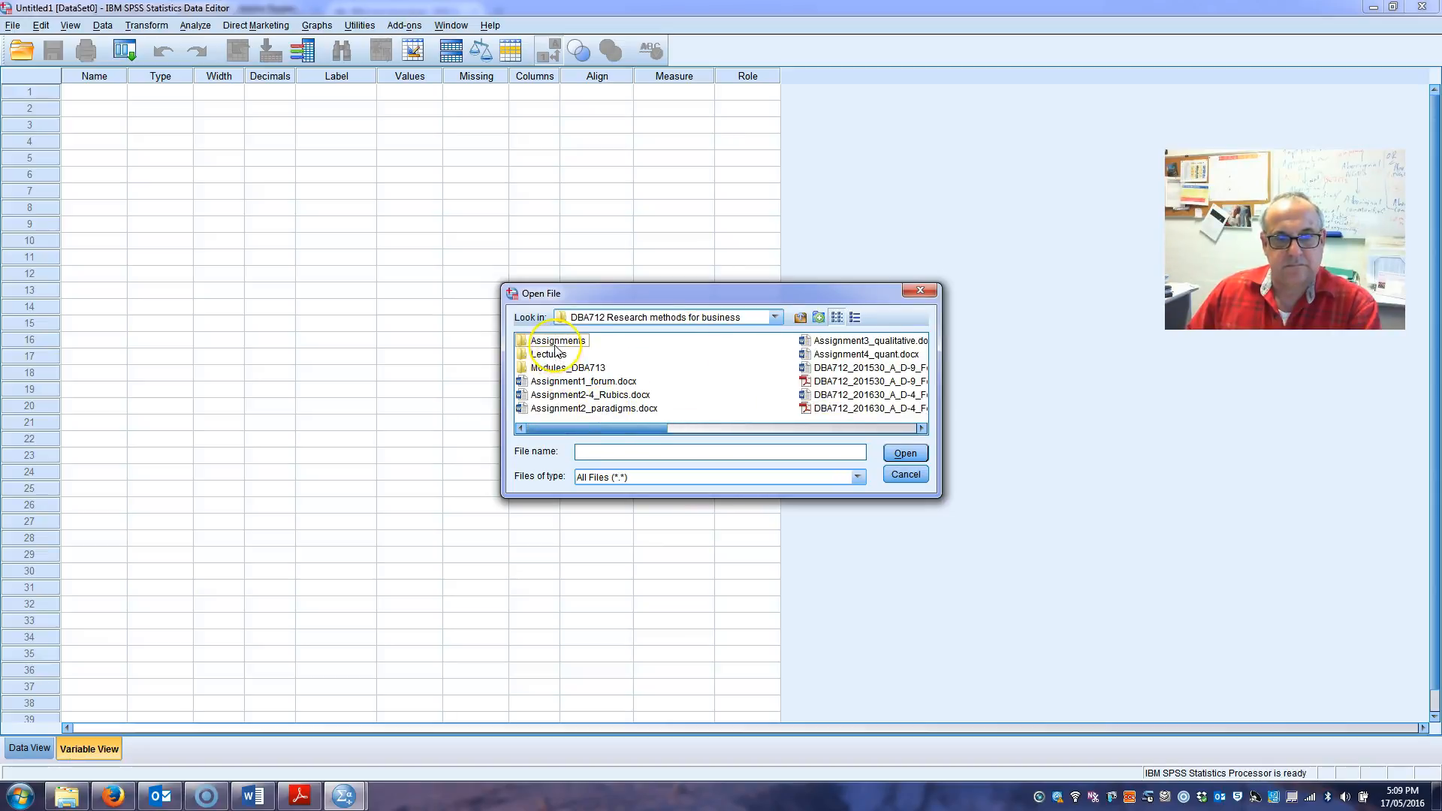
# - Try to open Online_Movie_dataset.sav from the Assignment 4 folder inside Assignments, and dismiss the resulting dialog
pyautogui.doubleClick(555, 342)
pyautogui.click(579, 383)
pyautogui.doubleClick(576, 384)
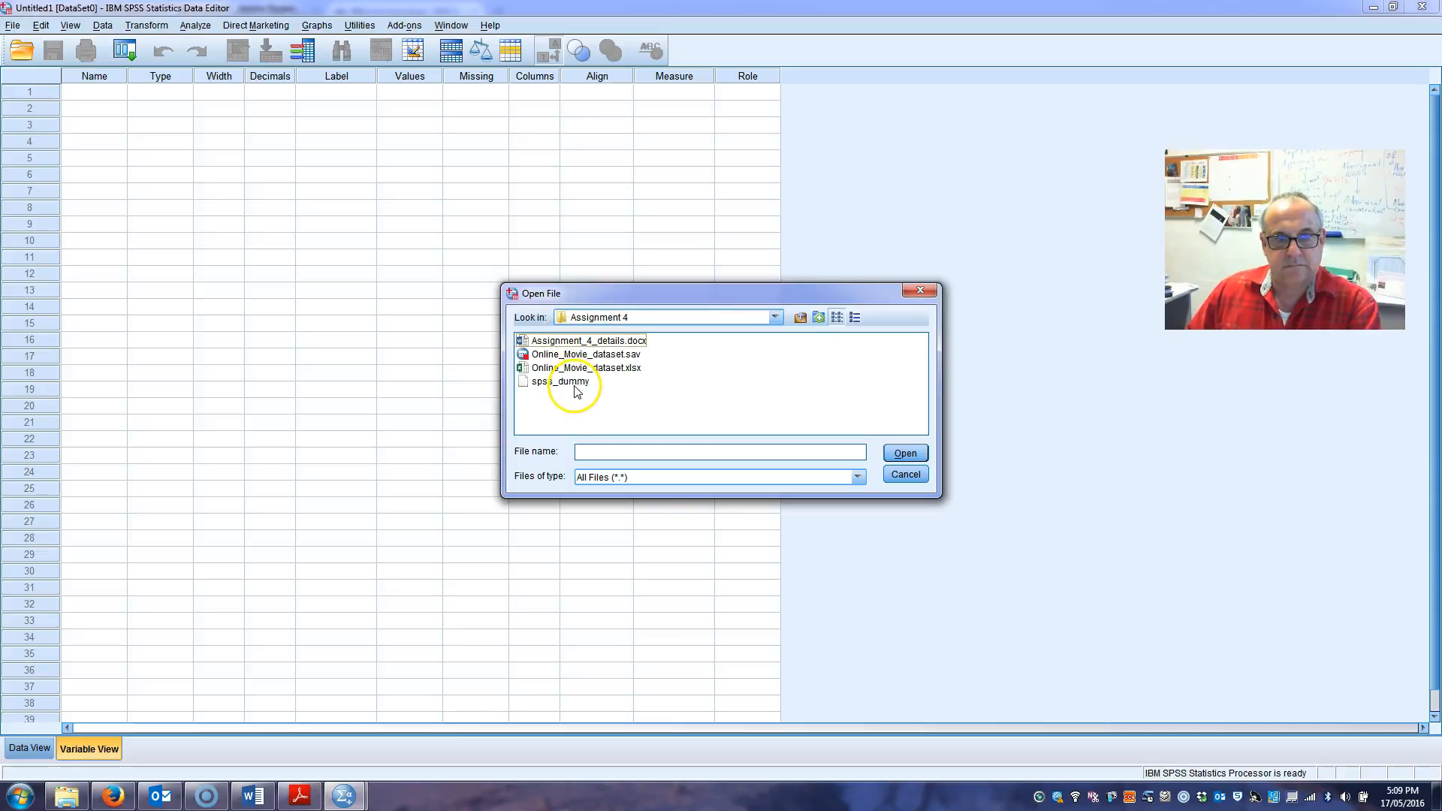
pyautogui.click(586, 354)
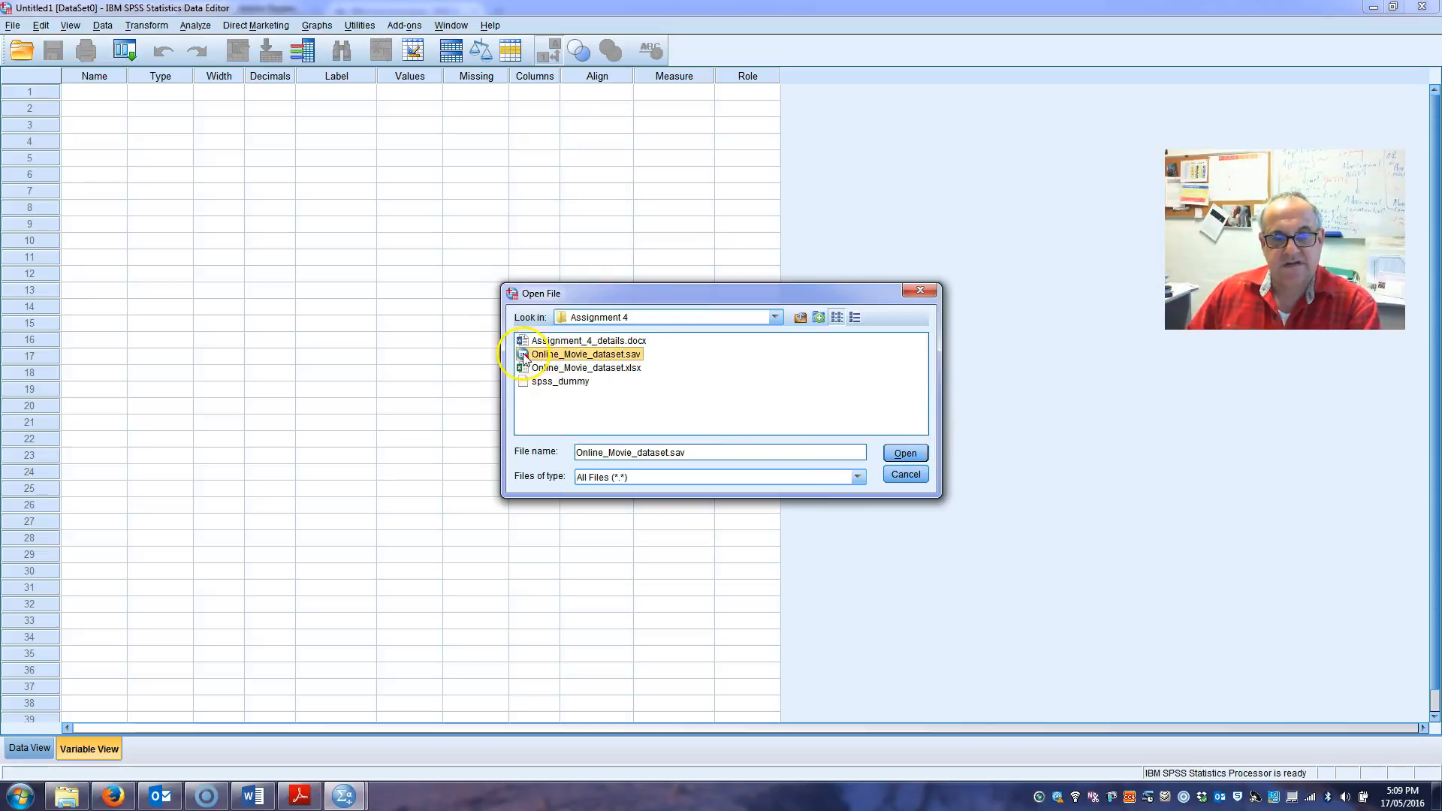
pyautogui.click(905, 452)
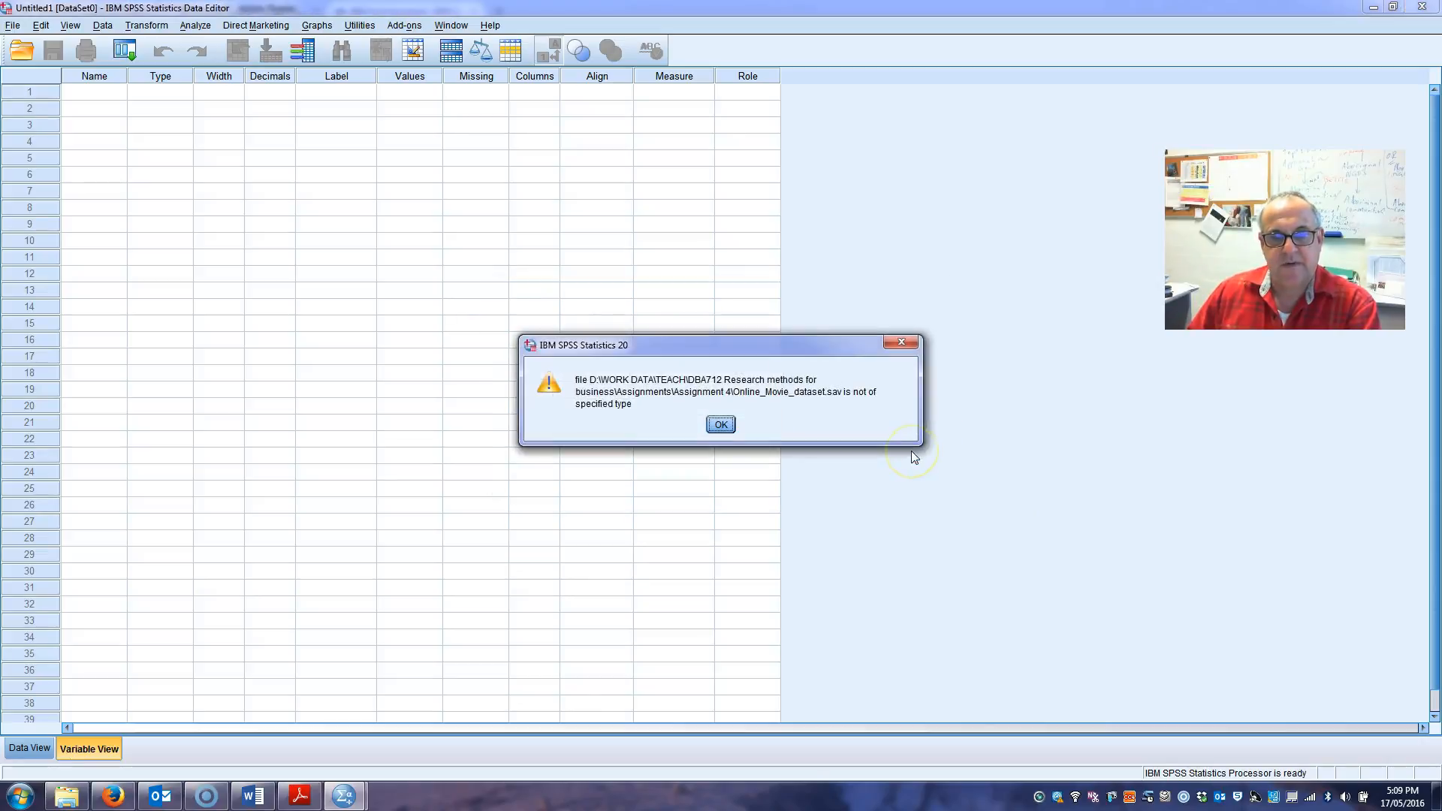
pyautogui.click(721, 425)
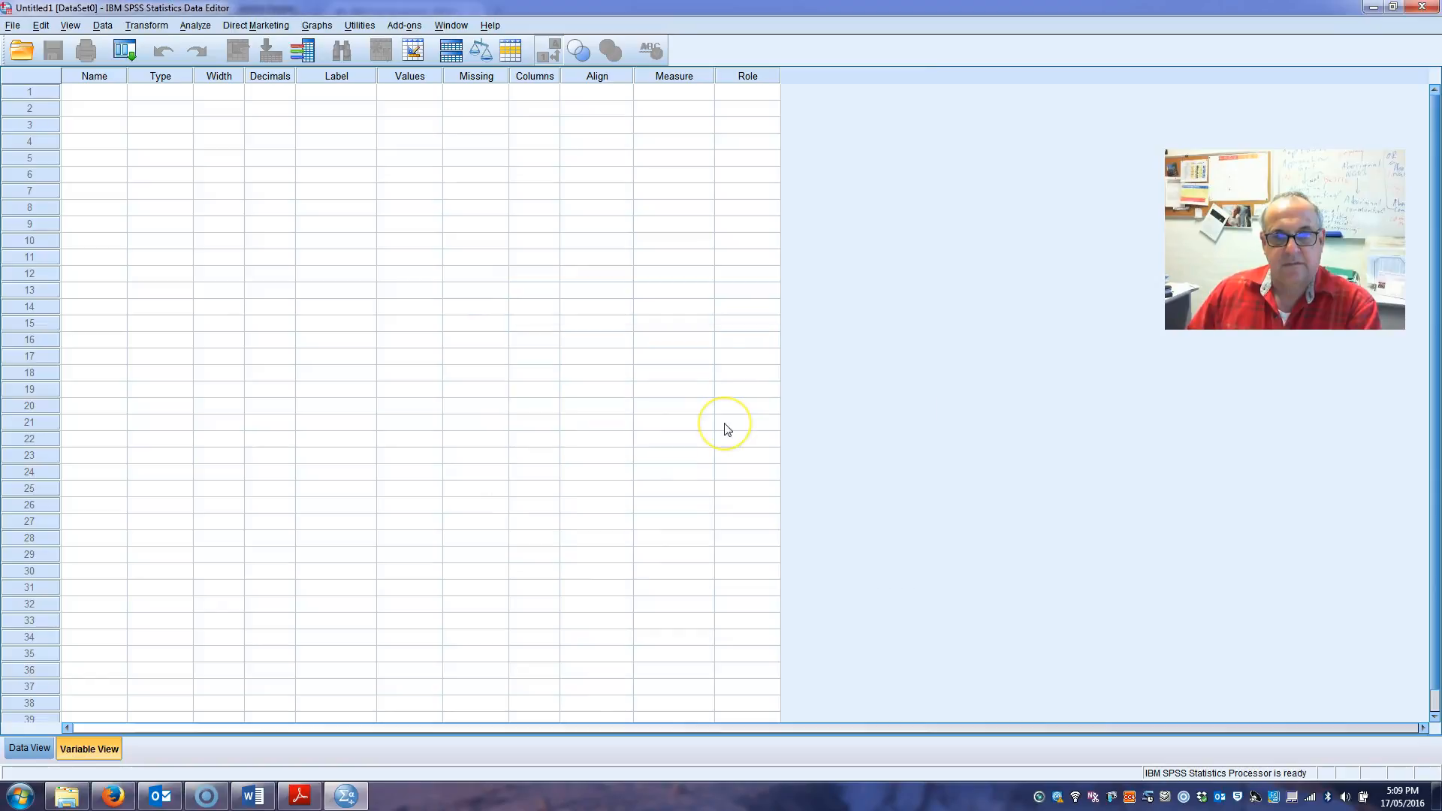
# - Start opening an existing SPSS data file and set the Desktop as the location to look in
pyautogui.click(15, 29)
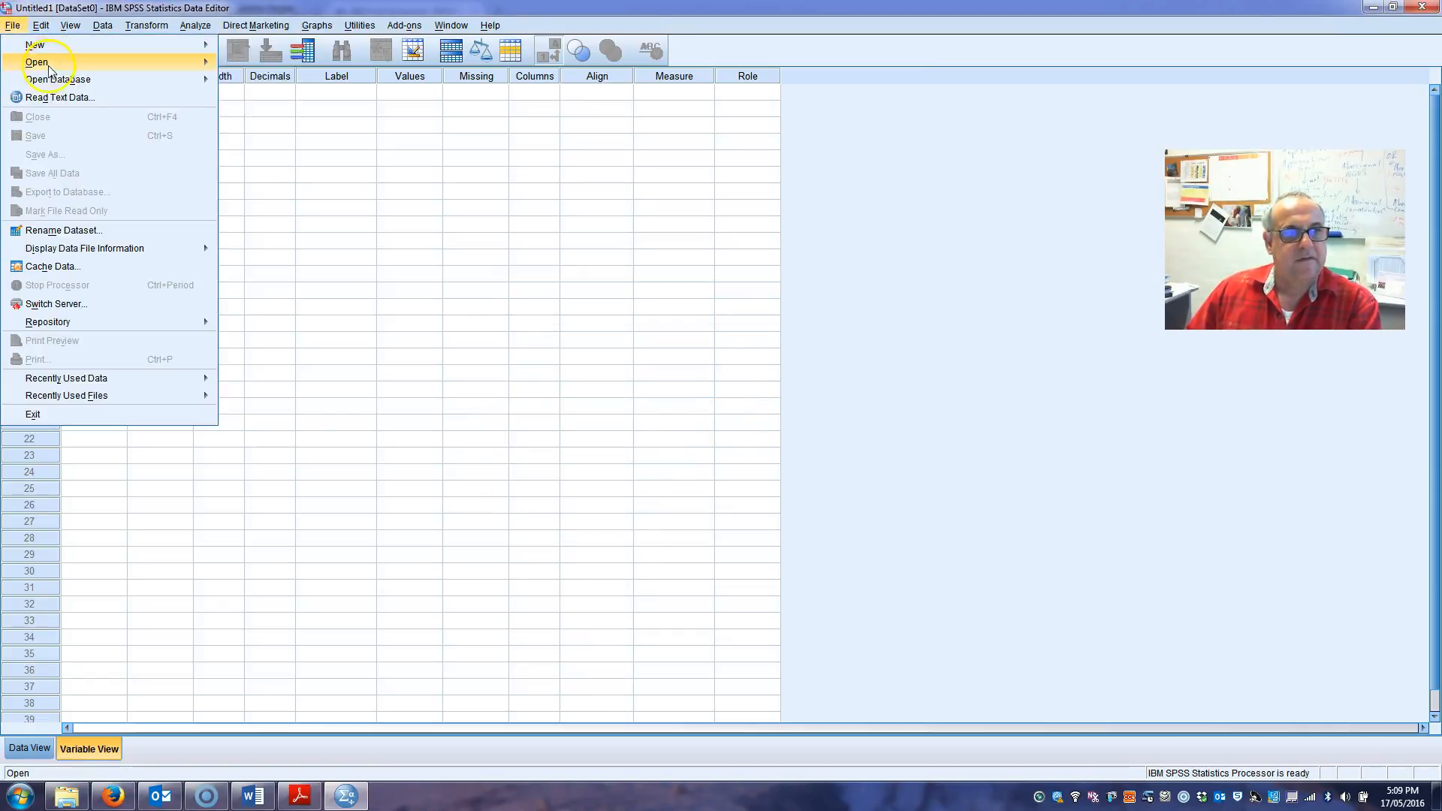
pyautogui.moveTo(56, 62)
pyautogui.click(266, 67)
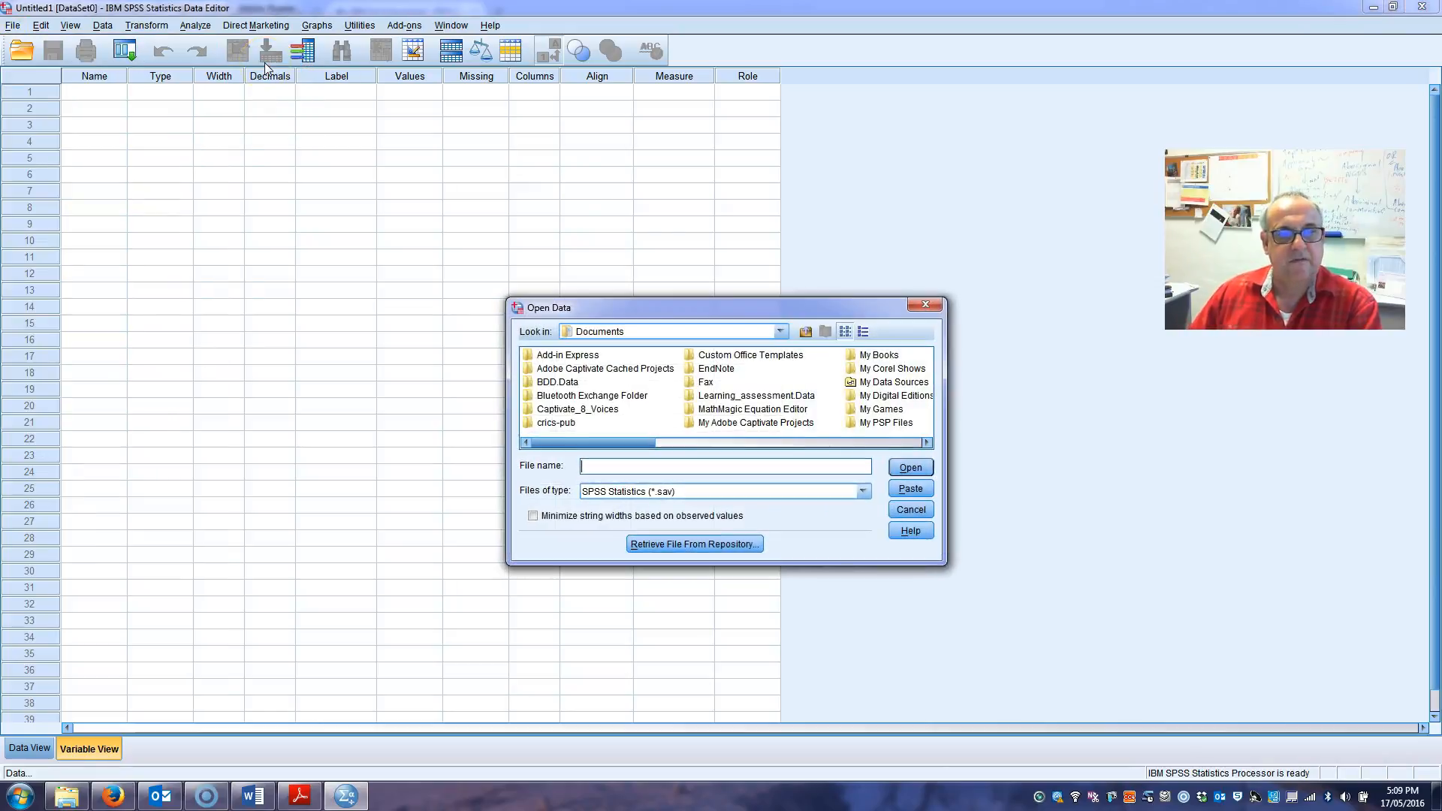
pyautogui.click(781, 331)
pyautogui.moveTo(784, 354); pyautogui.dragTo(788, 366)
pyautogui.scroll(1, 715, 386)
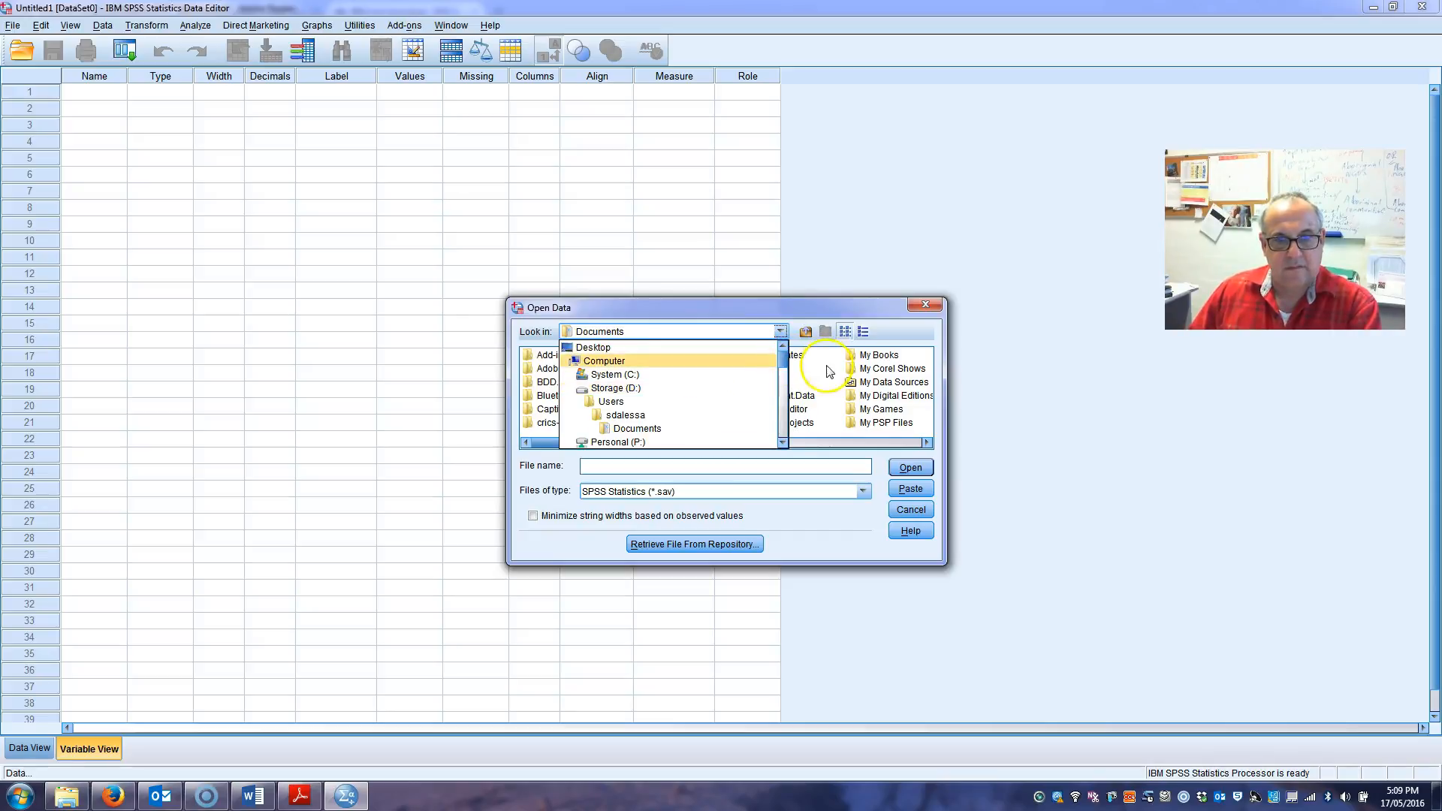
pyautogui.click(870, 414)
pyautogui.moveTo(637, 443); pyautogui.dragTo(684, 376)
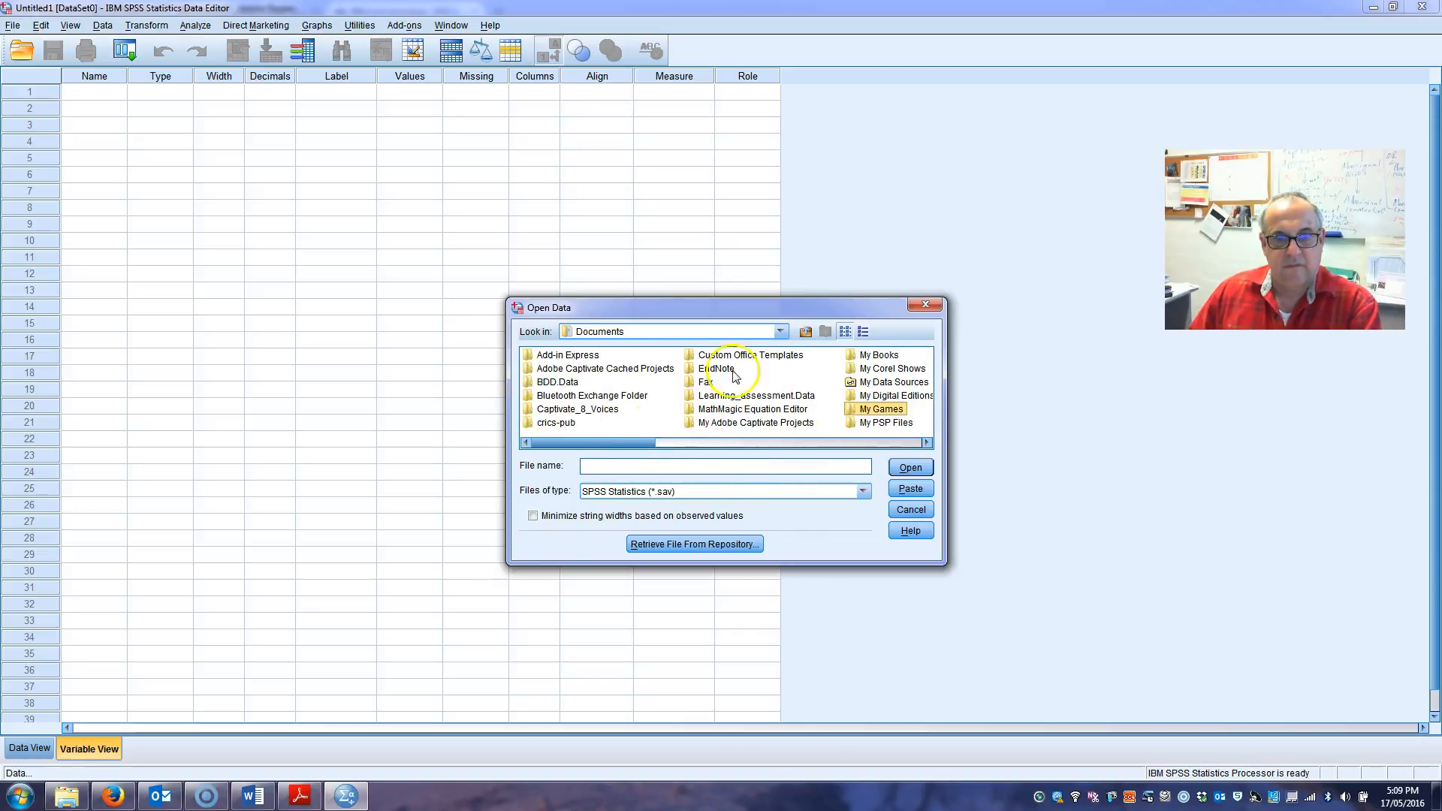
pyautogui.click(780, 331)
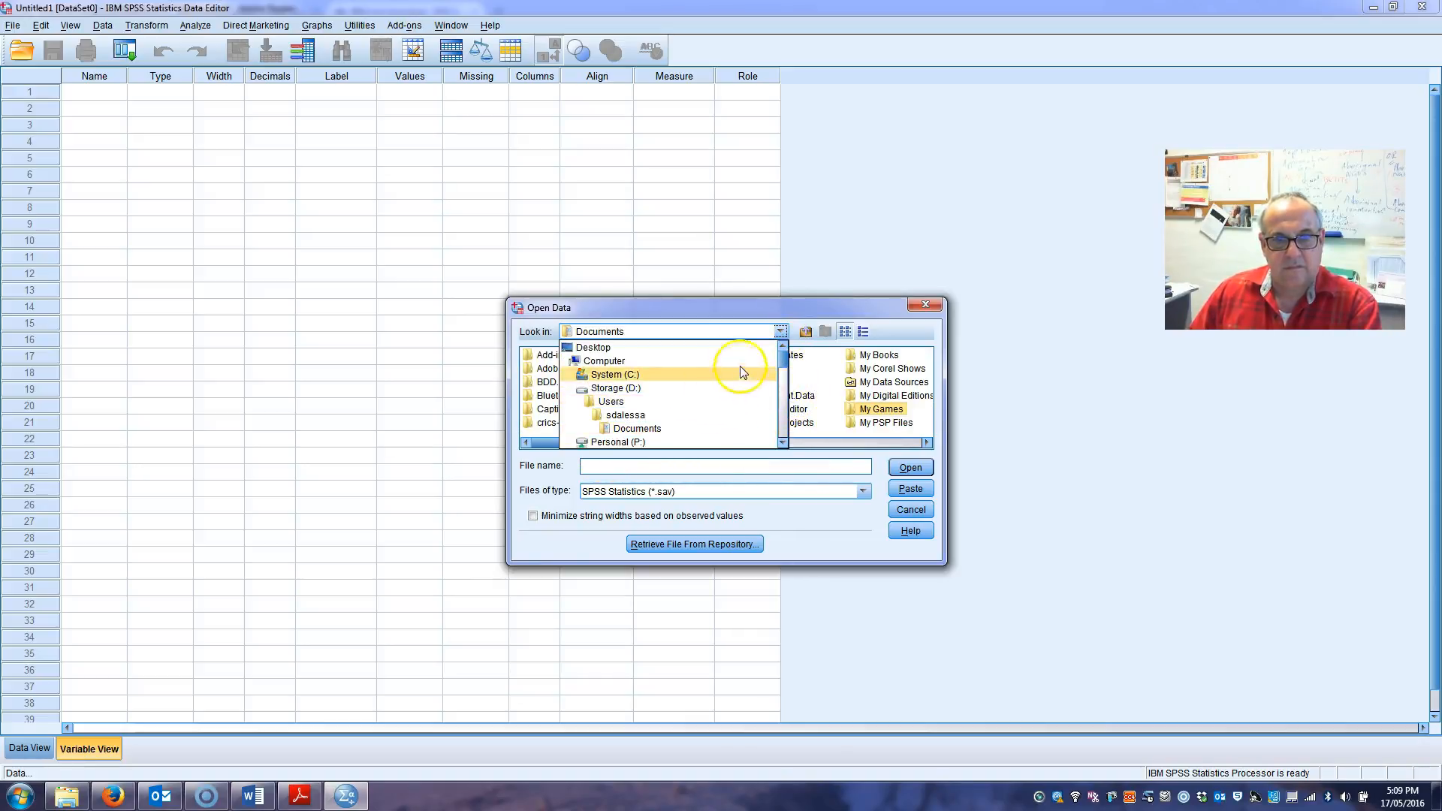
pyautogui.click(688, 350)
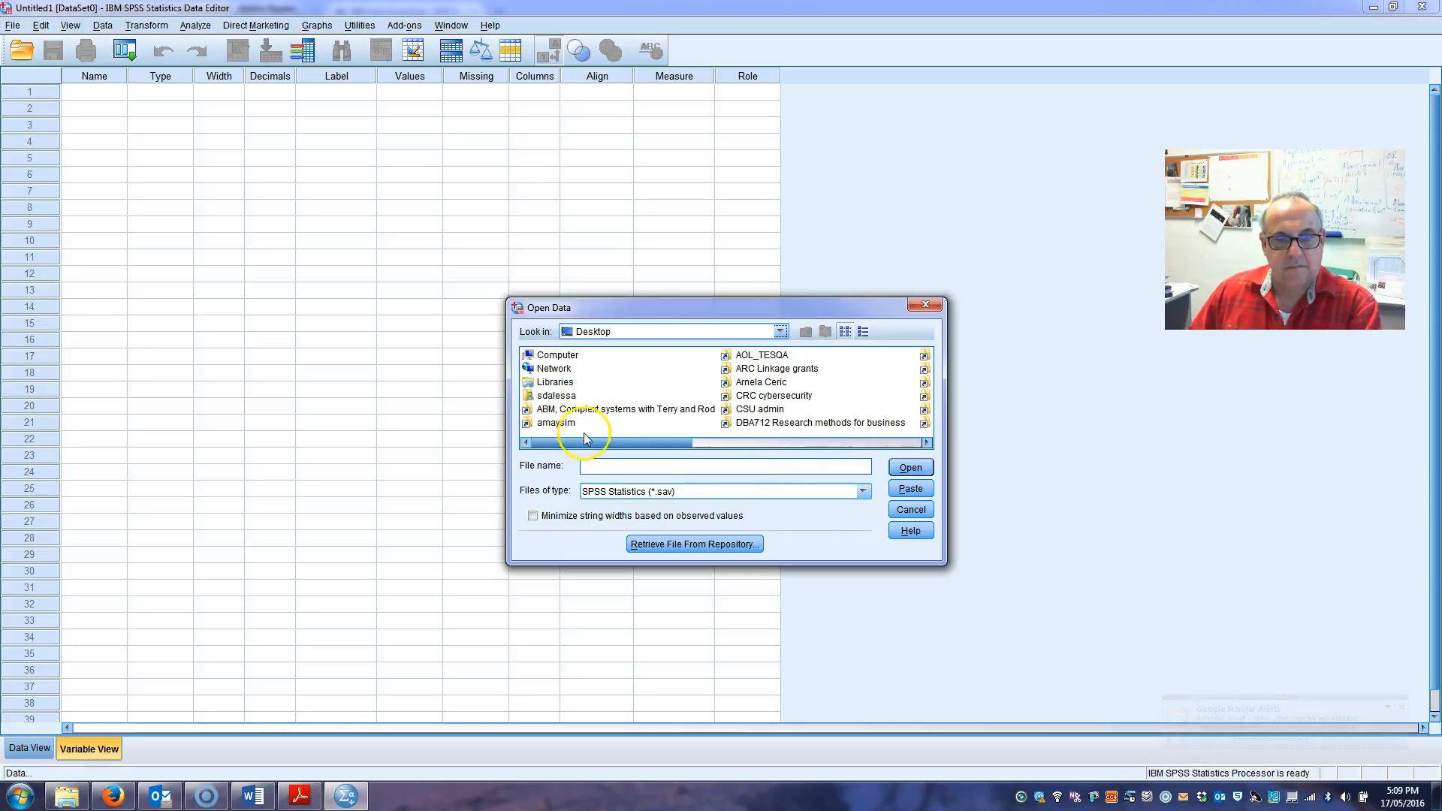
# - Open Online_Movie_dataset.sav from the Assignments > Assignment 4 folder within DBA712 Research methods for business
pyautogui.moveTo(589, 445); pyautogui.dragTo(642, 451)
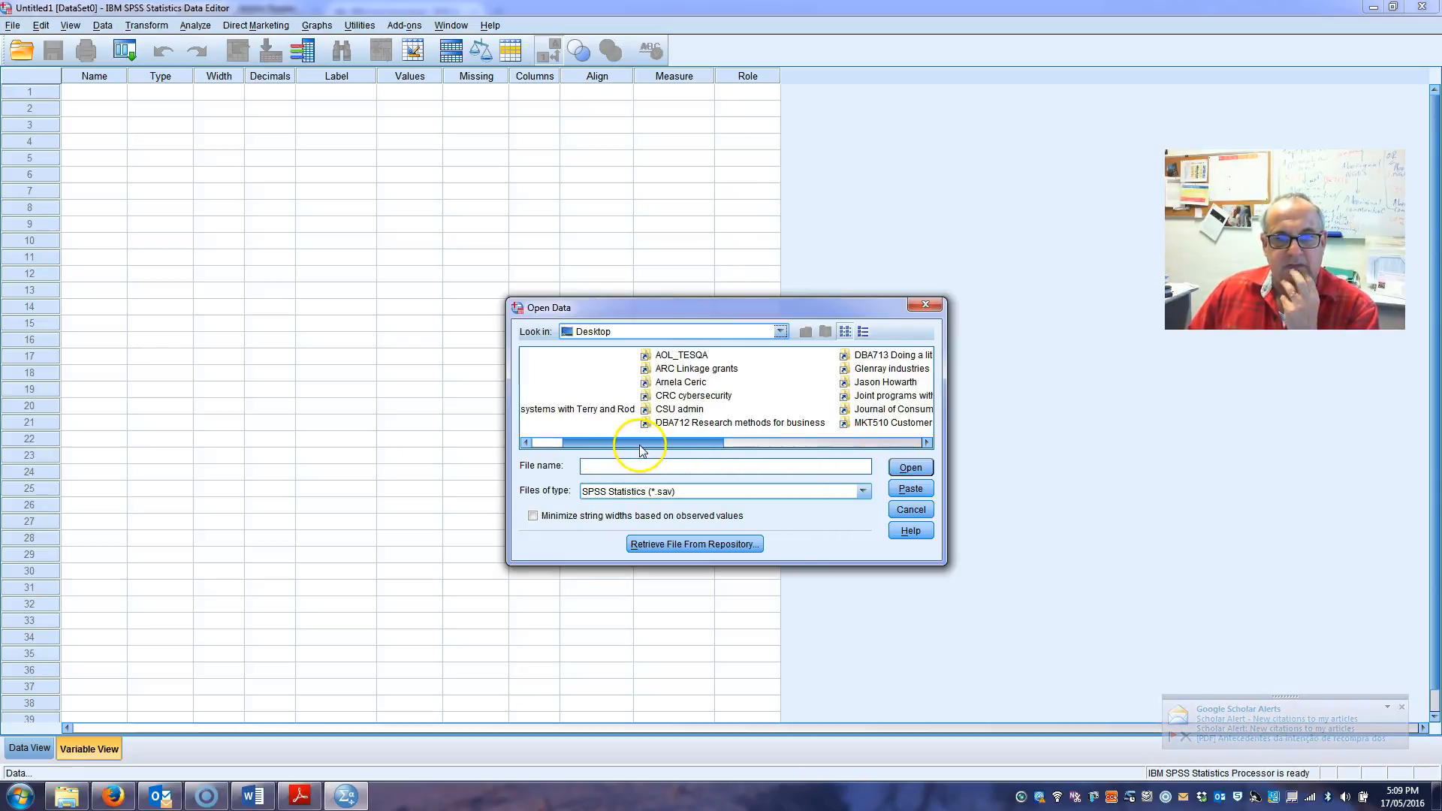
pyautogui.doubleClick(672, 422)
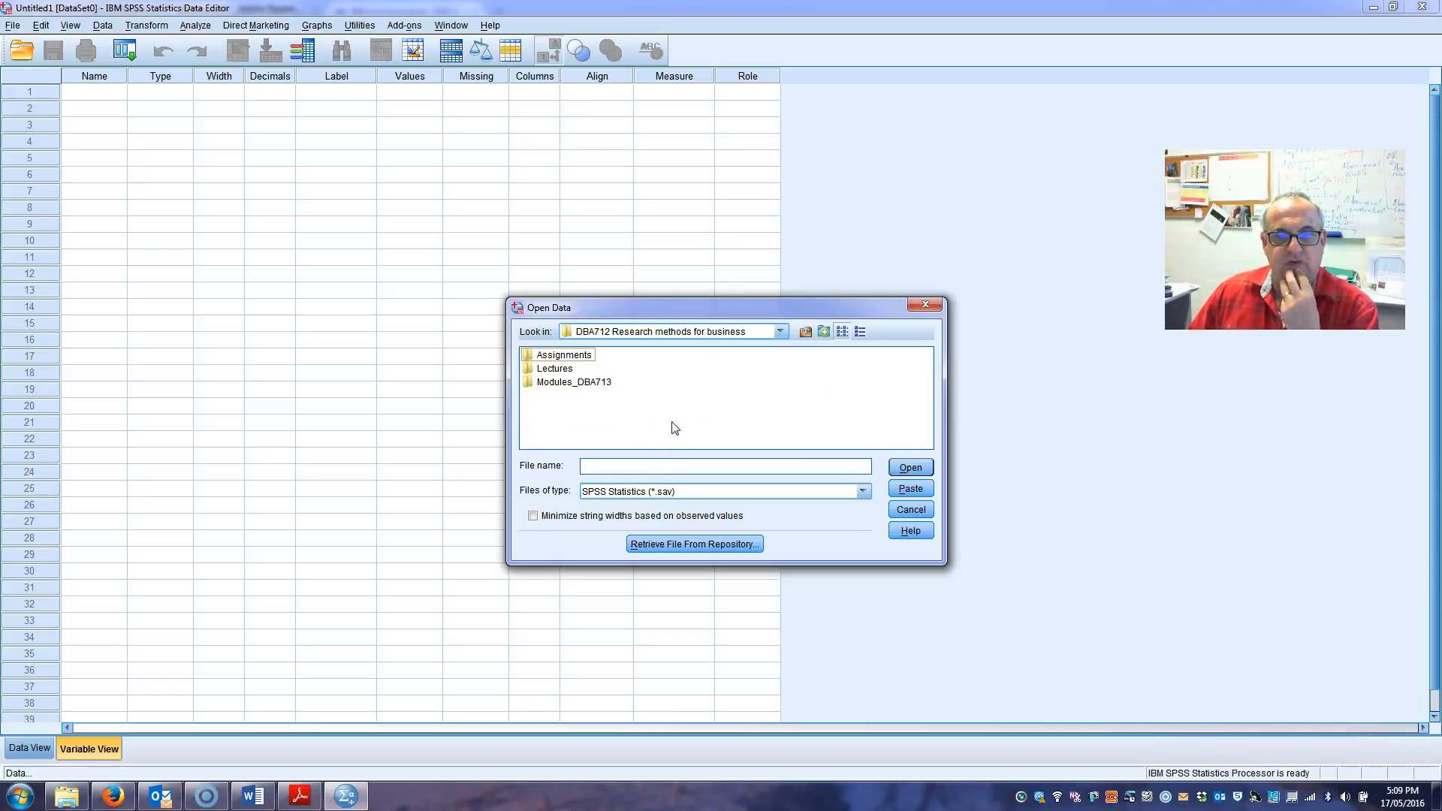
pyautogui.doubleClick(577, 358)
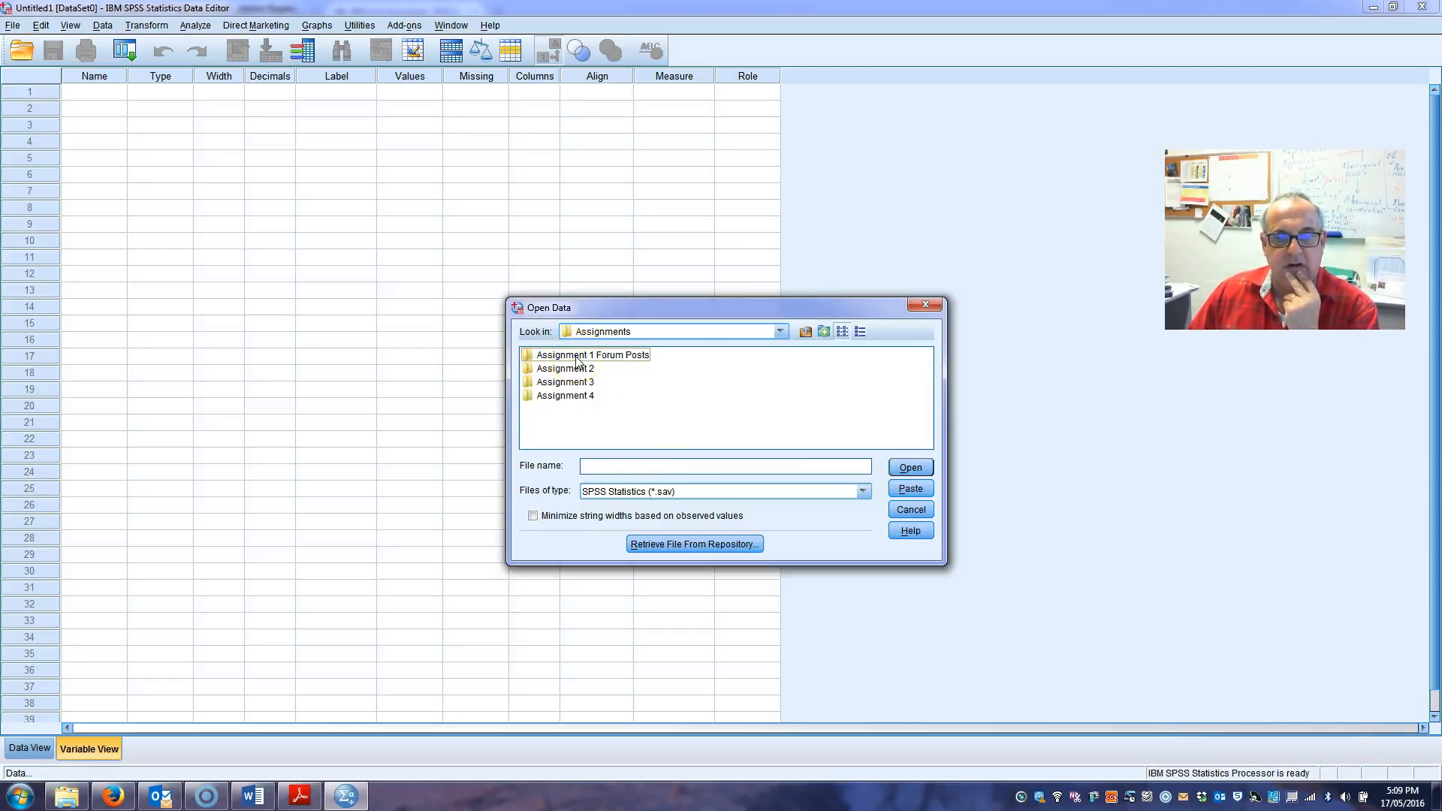
pyautogui.doubleClick(582, 394)
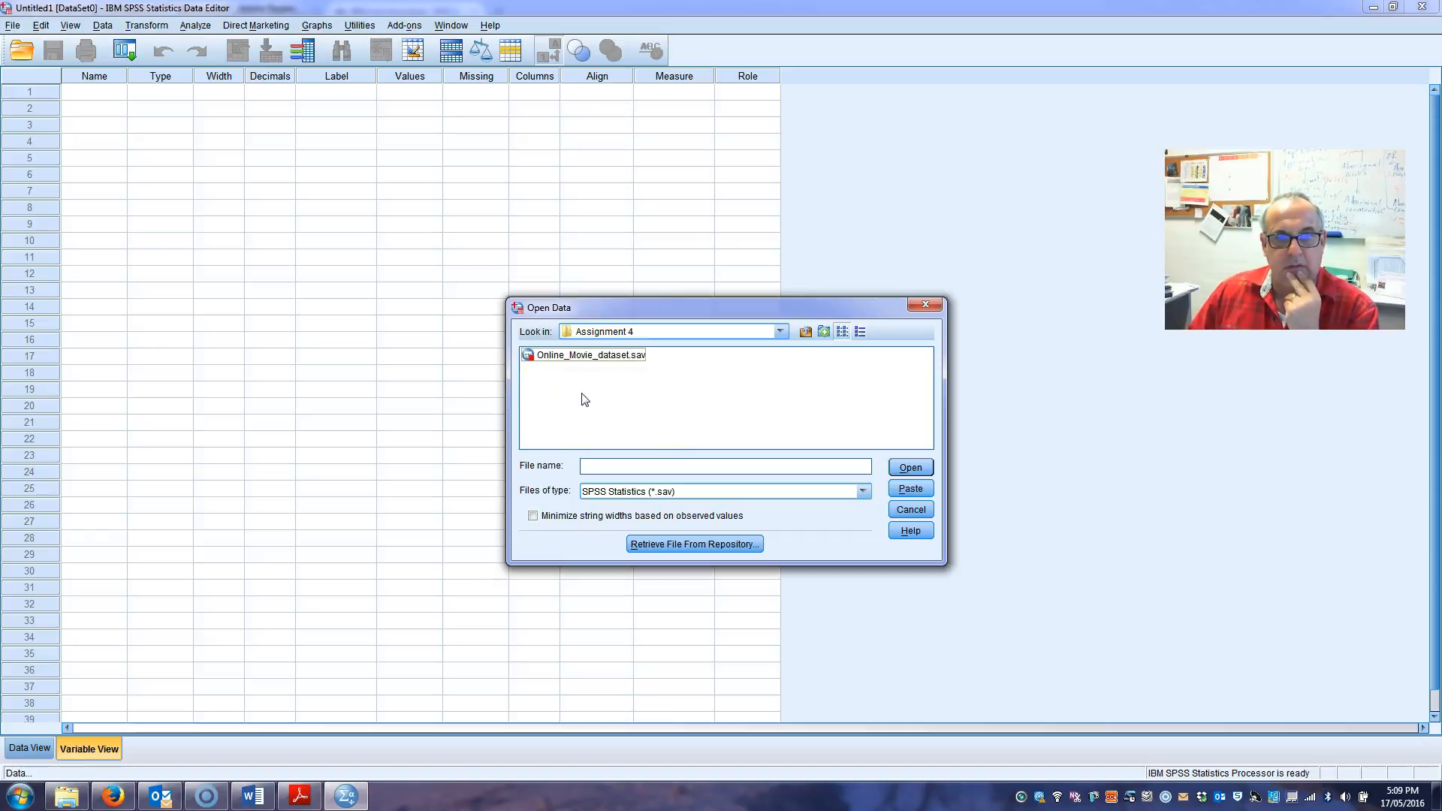
pyautogui.click(587, 356)
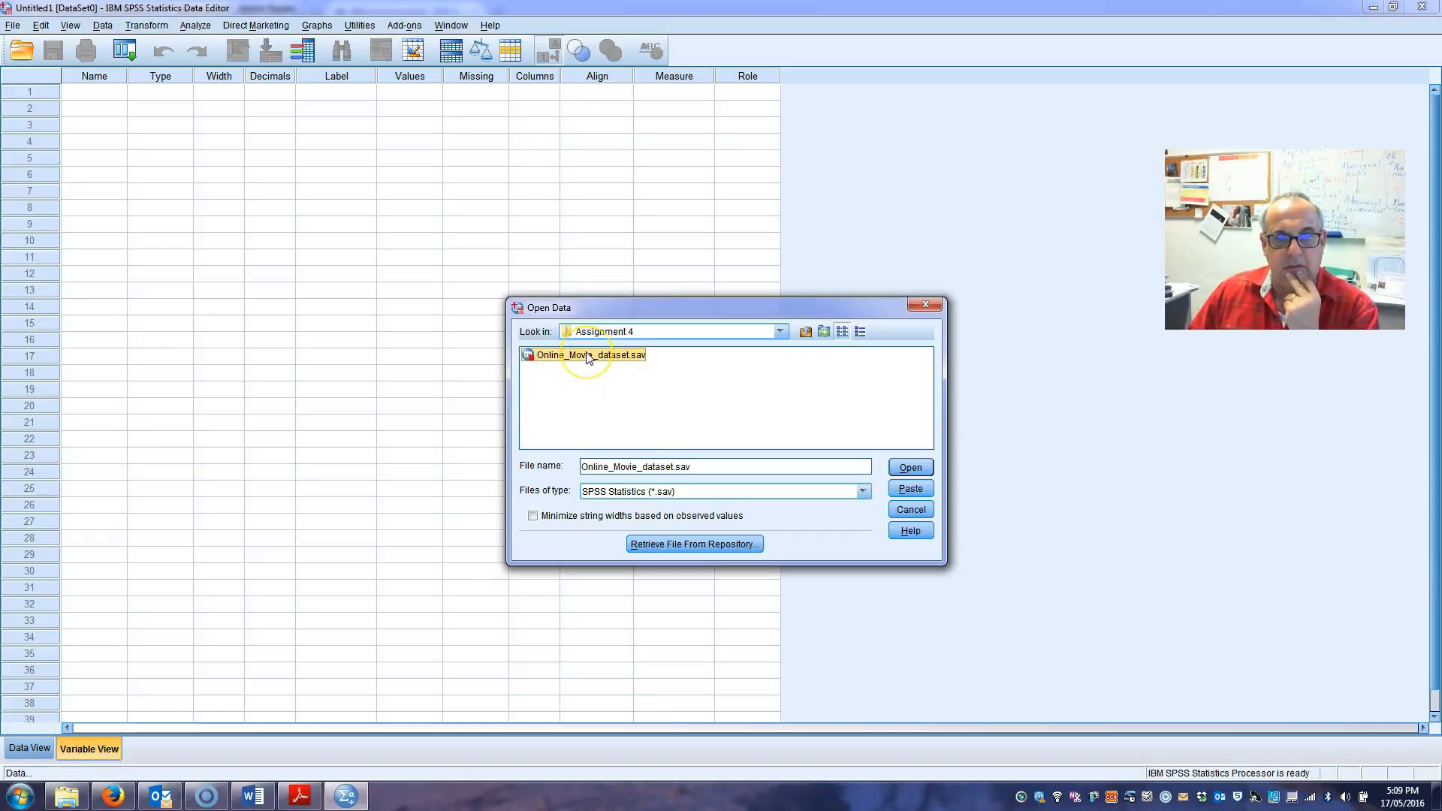
pyautogui.click(910, 467)
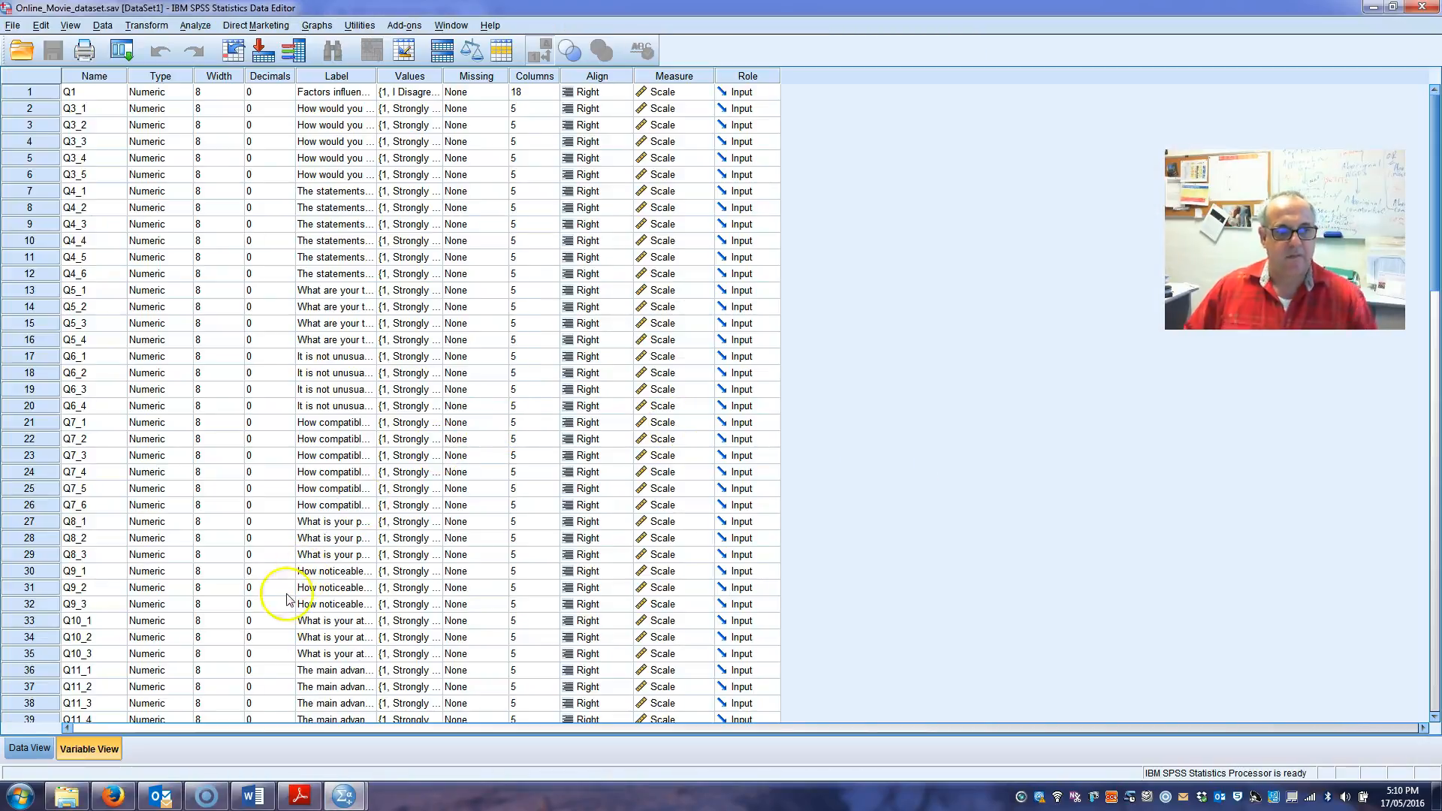
# - Look at the responses in Data View, then return to Variable View and widen the Label column to show more question text
pyautogui.click(30, 748)
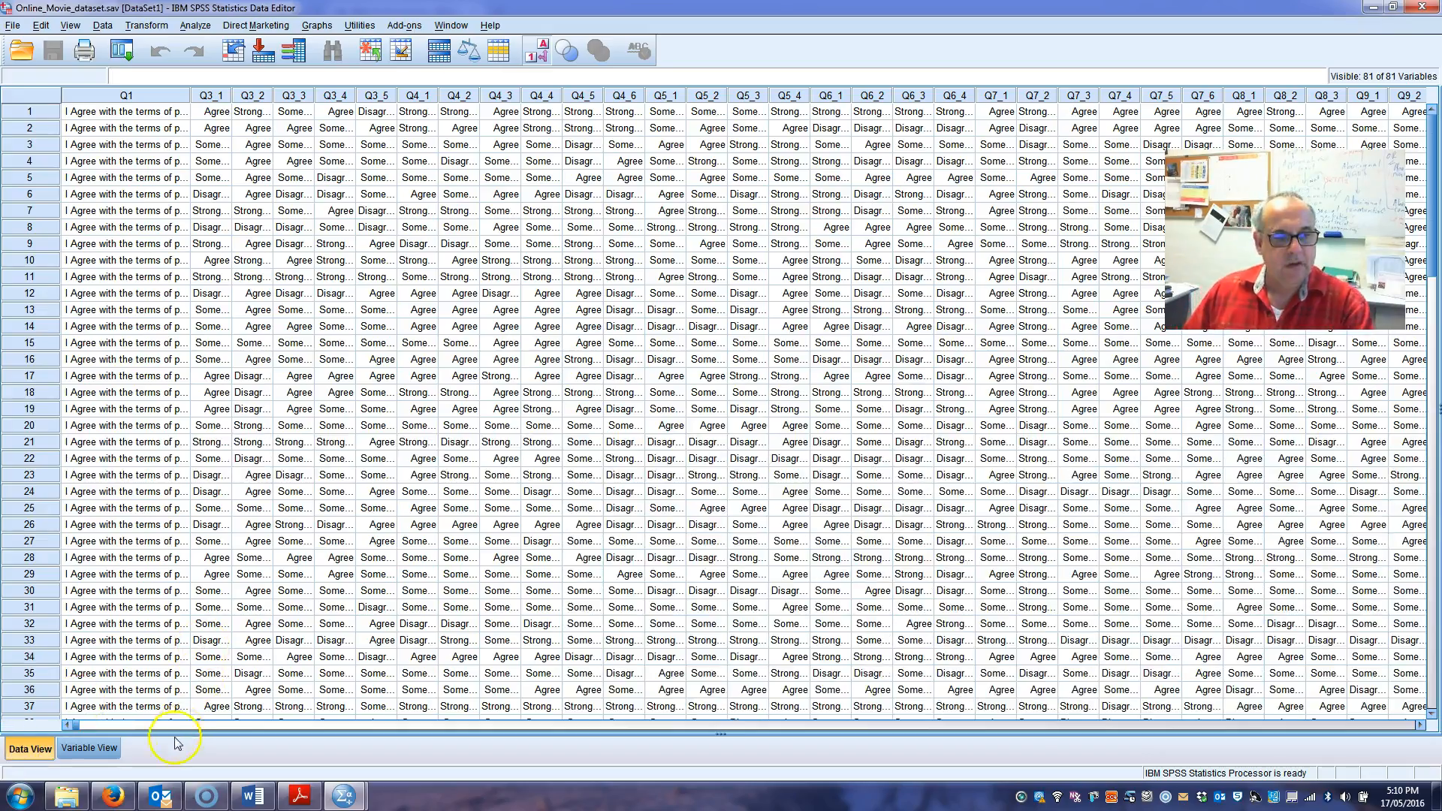
pyautogui.click(90, 748)
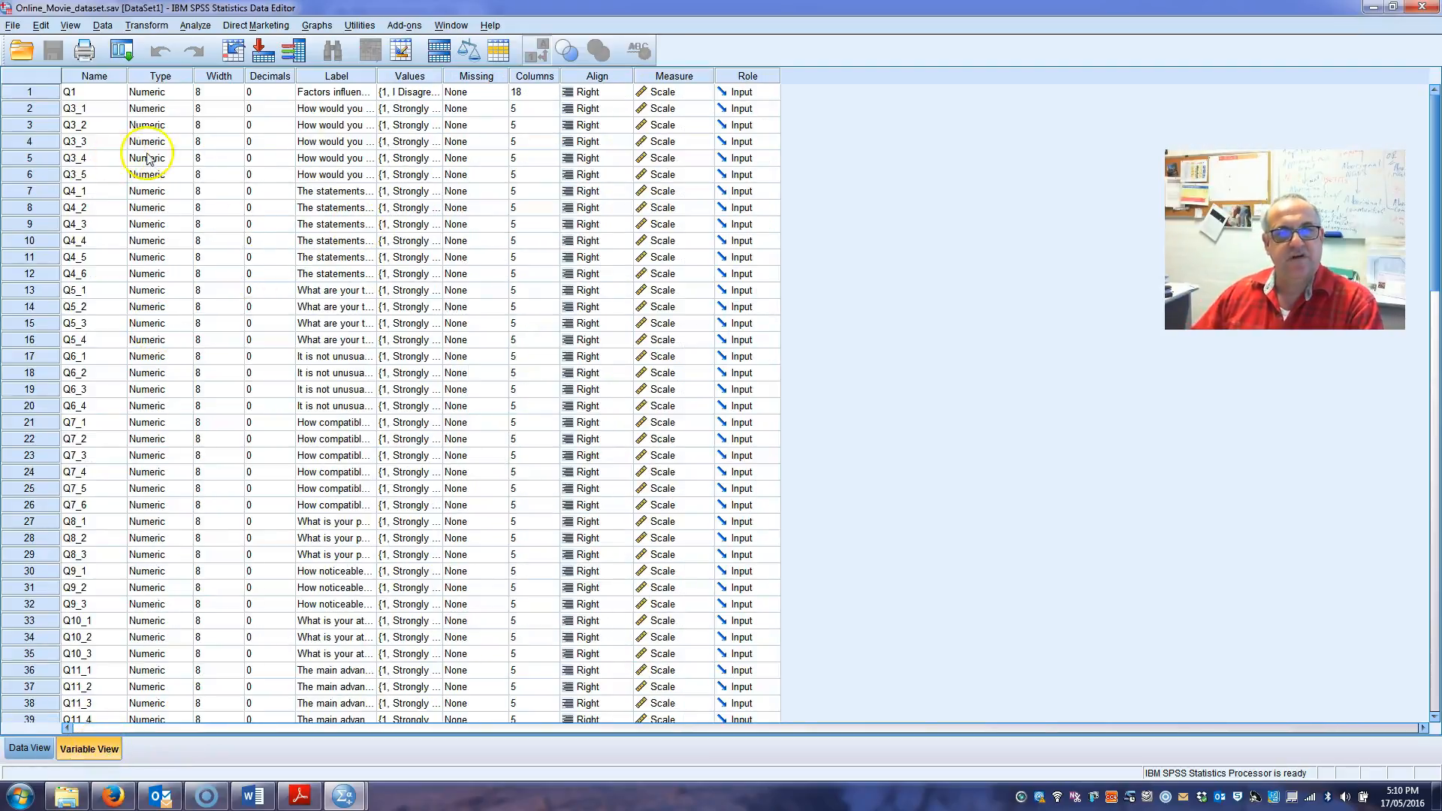
pyautogui.moveTo(377, 73); pyautogui.dragTo(689, 75)
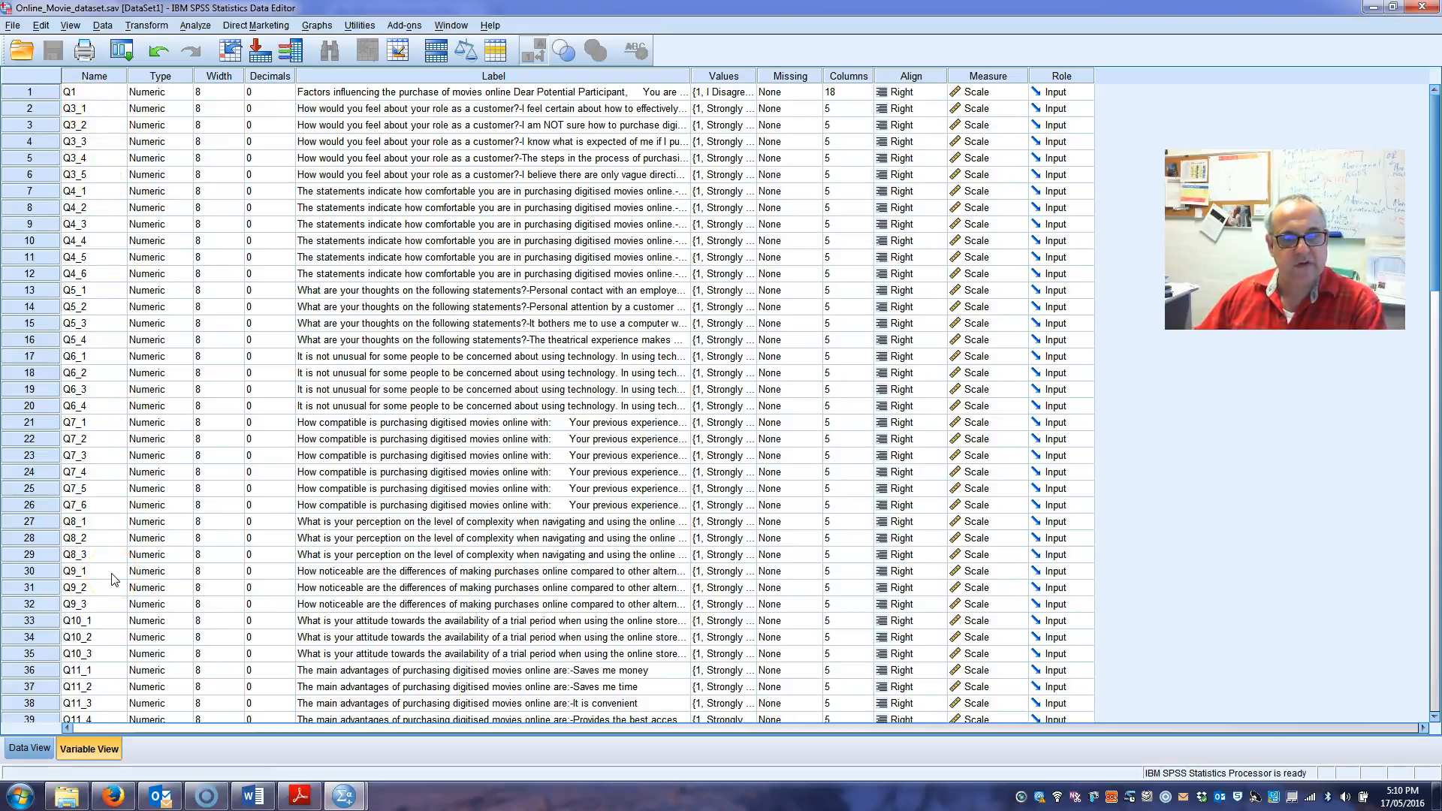
# - Examine the variable list, including the purchase likelihood question Q16_1, the demographic questions and the composite scale variables
pyautogui.scroll(-8, 755, 324)
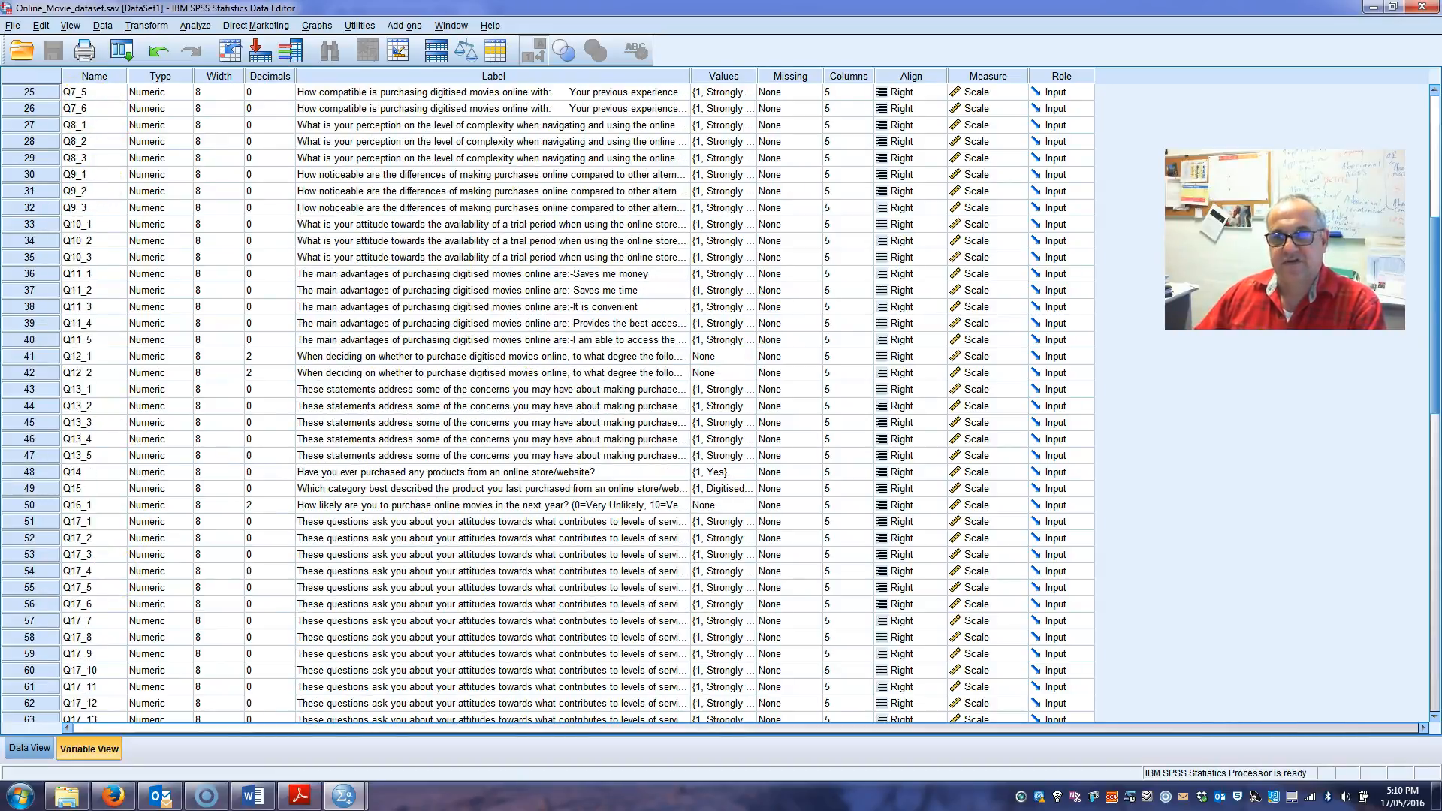
pyautogui.moveTo(1434, 345); pyautogui.dragTo(1434, 525)
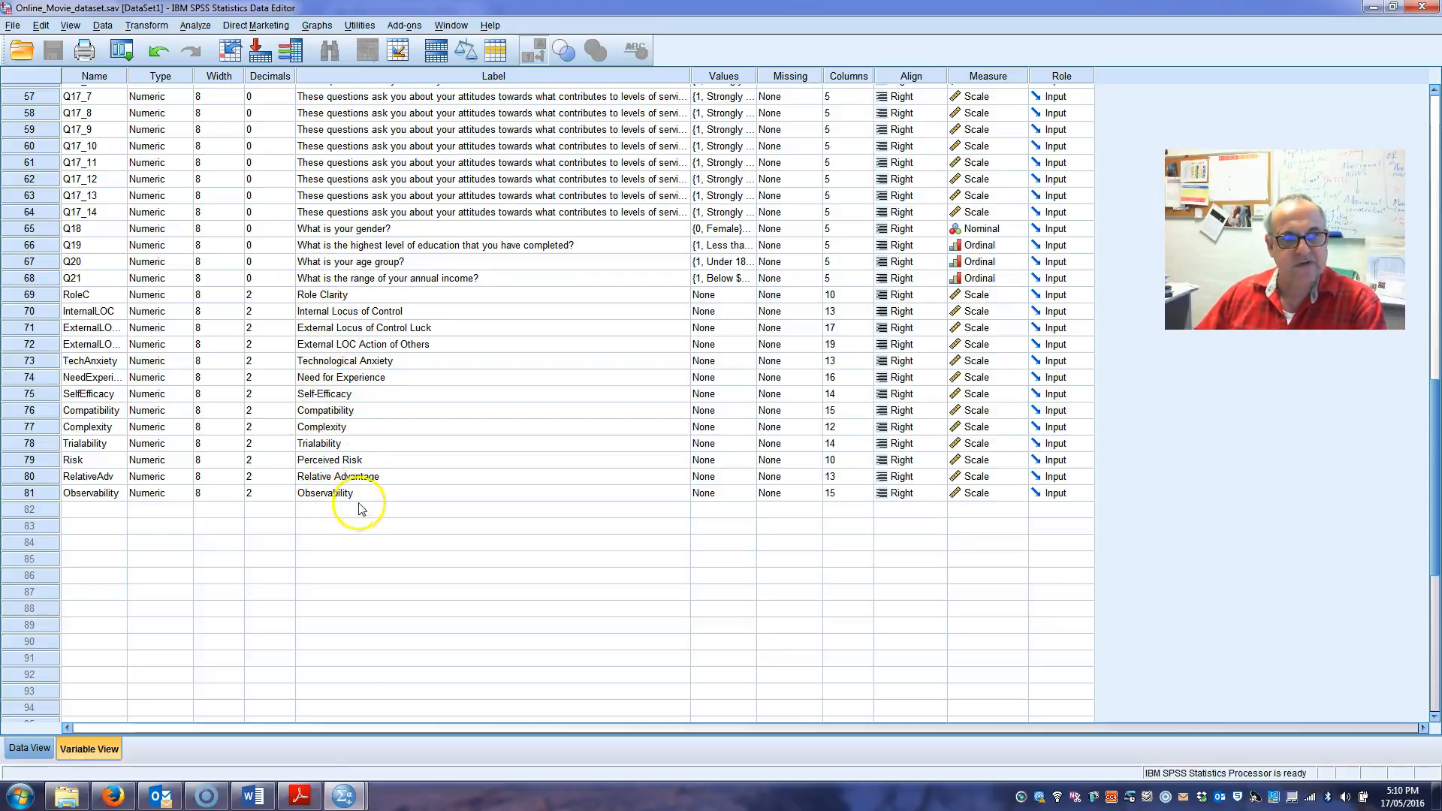
pyautogui.scroll(3, 342, 353)
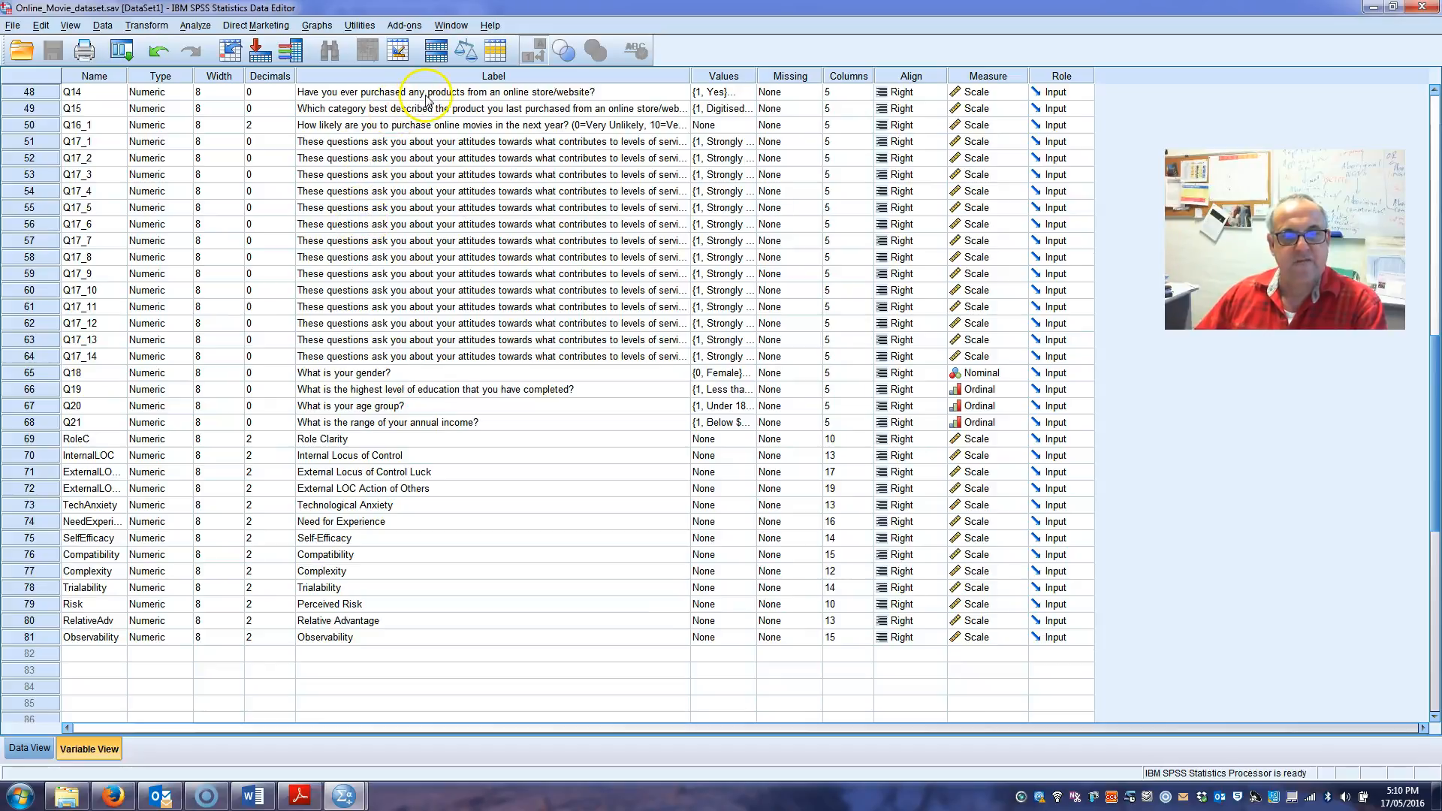
pyautogui.scroll(3, 382, 308)
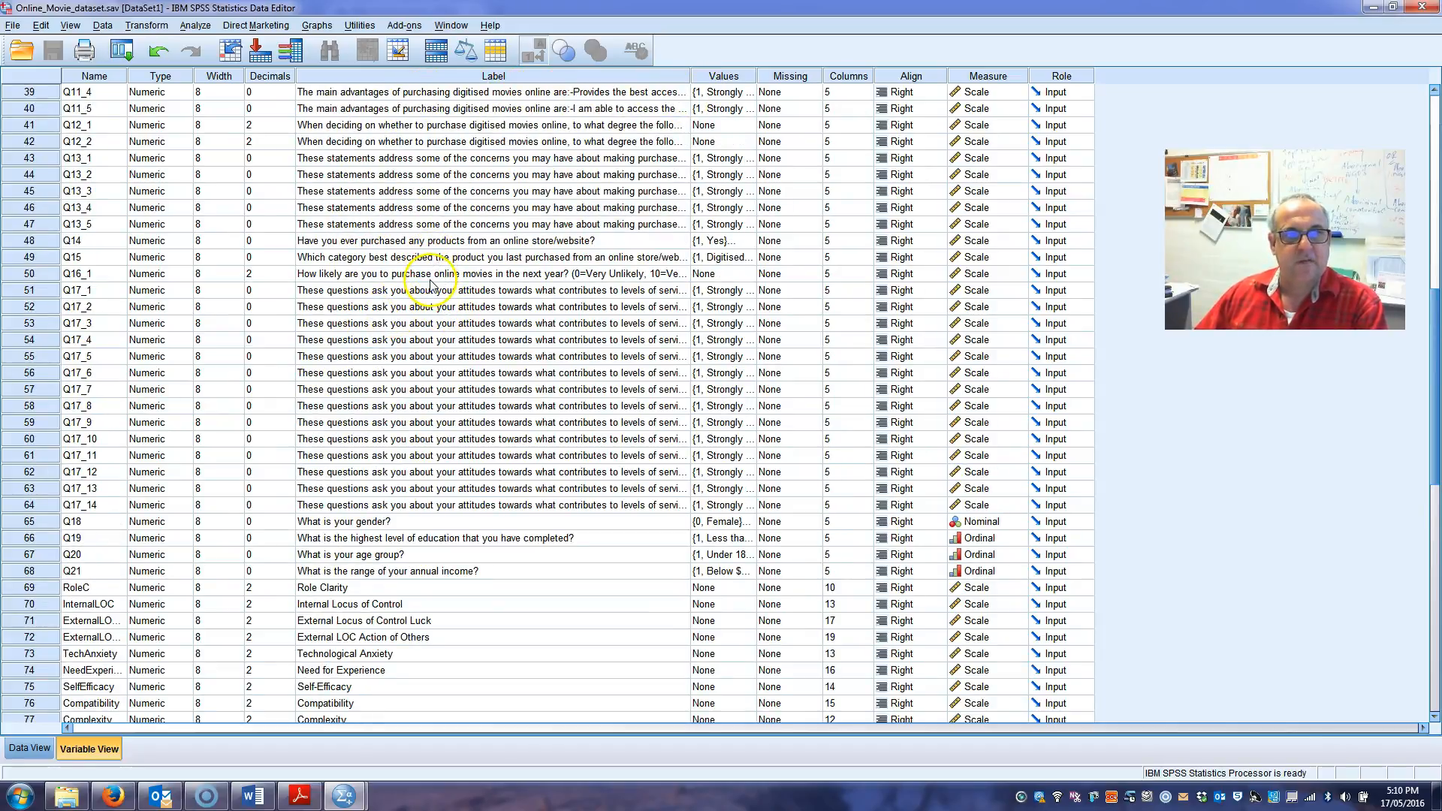
pyautogui.click(516, 275)
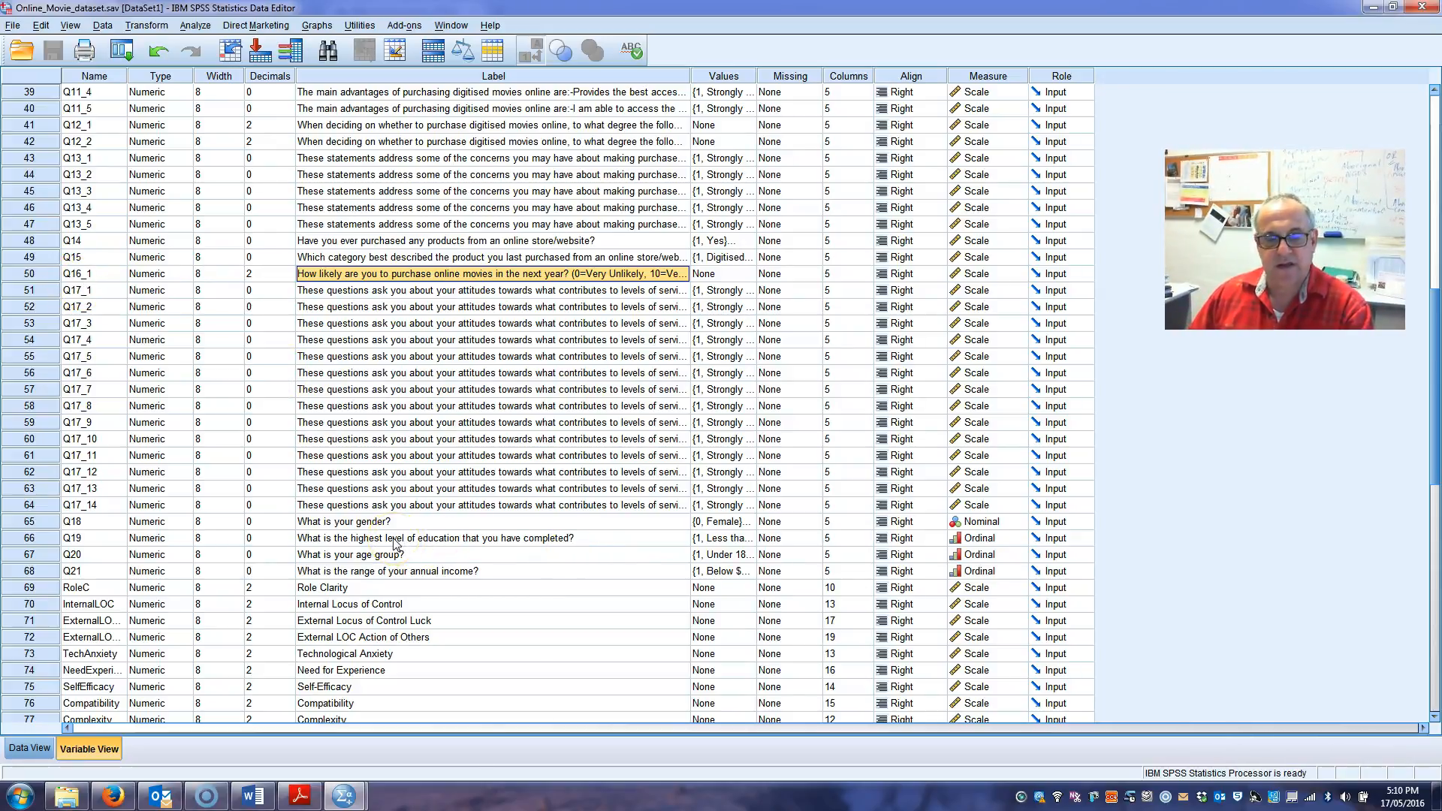
pyautogui.scroll(-3, 394, 536)
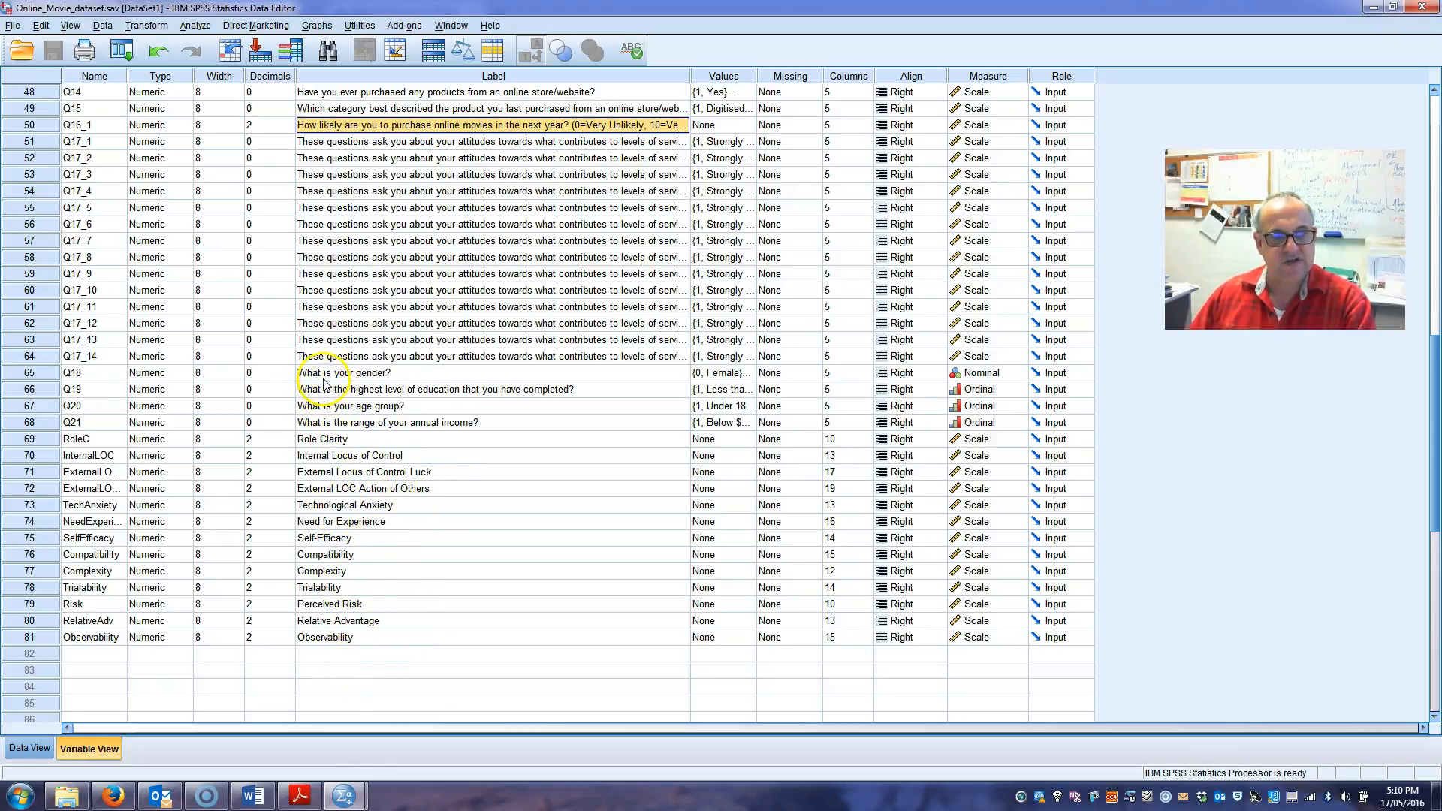
pyautogui.scroll(3, 432, 601)
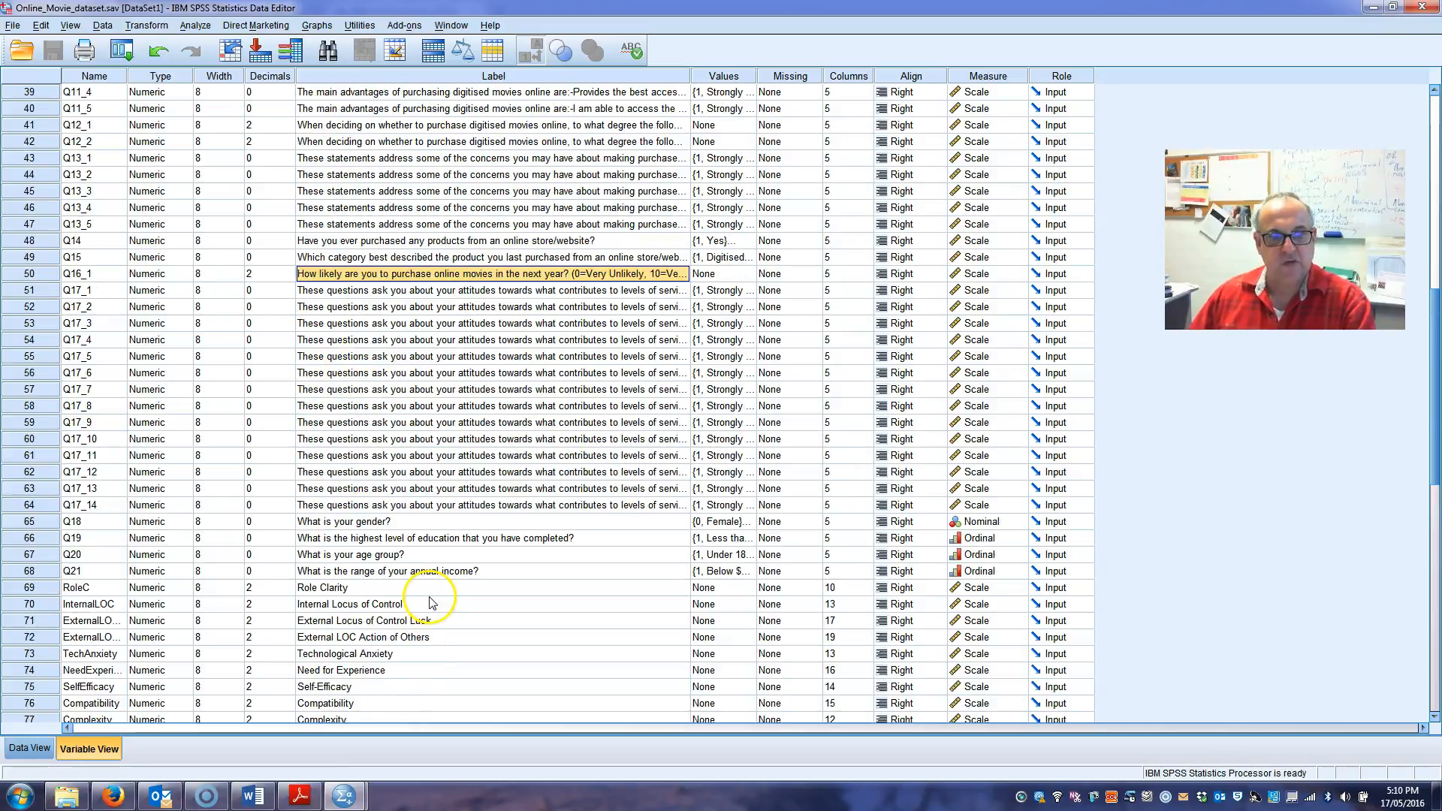
# - Open the Frequencies descriptive statistics procedure for the movie dataset
pyautogui.click(193, 27)
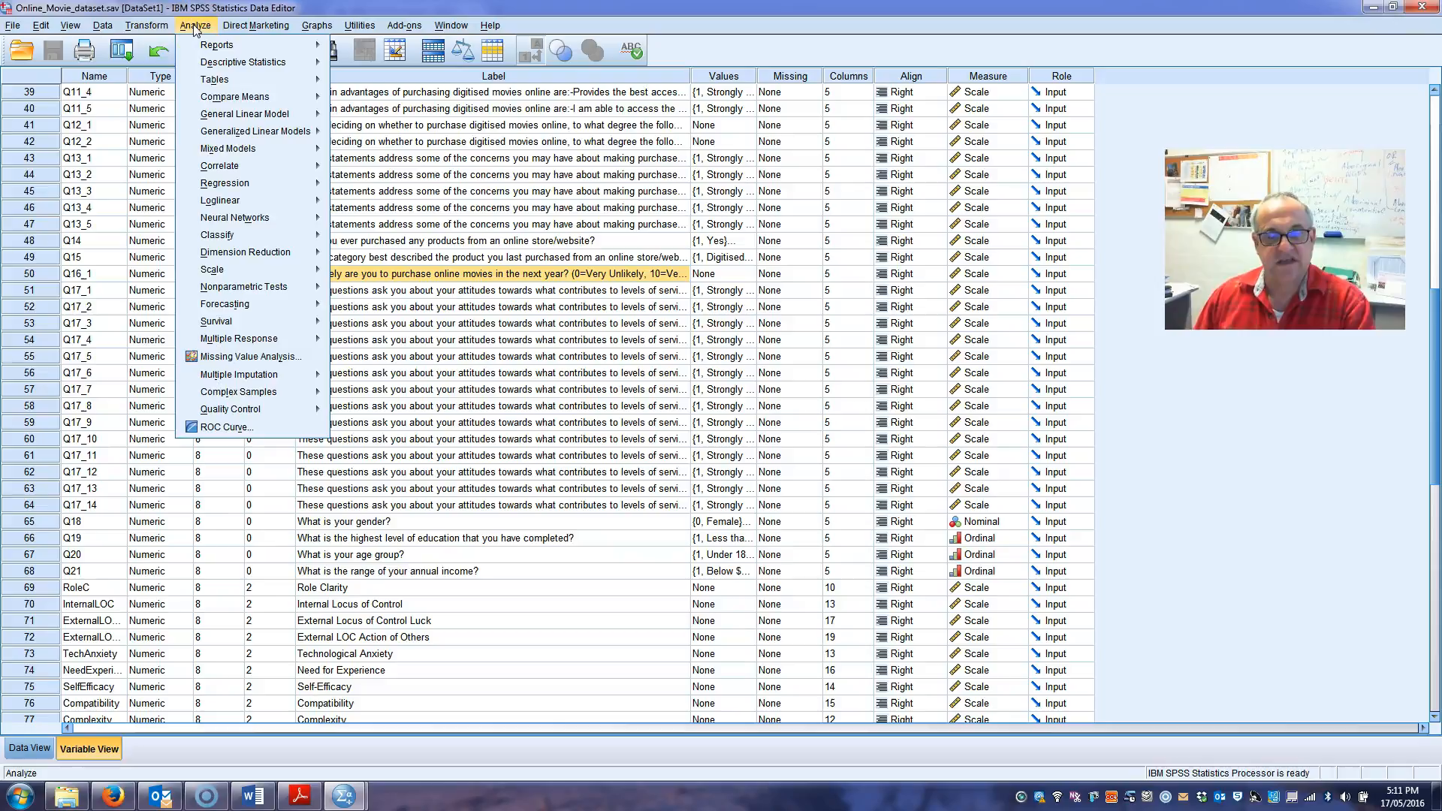
pyautogui.click(194, 27)
pyautogui.click(194, 27)
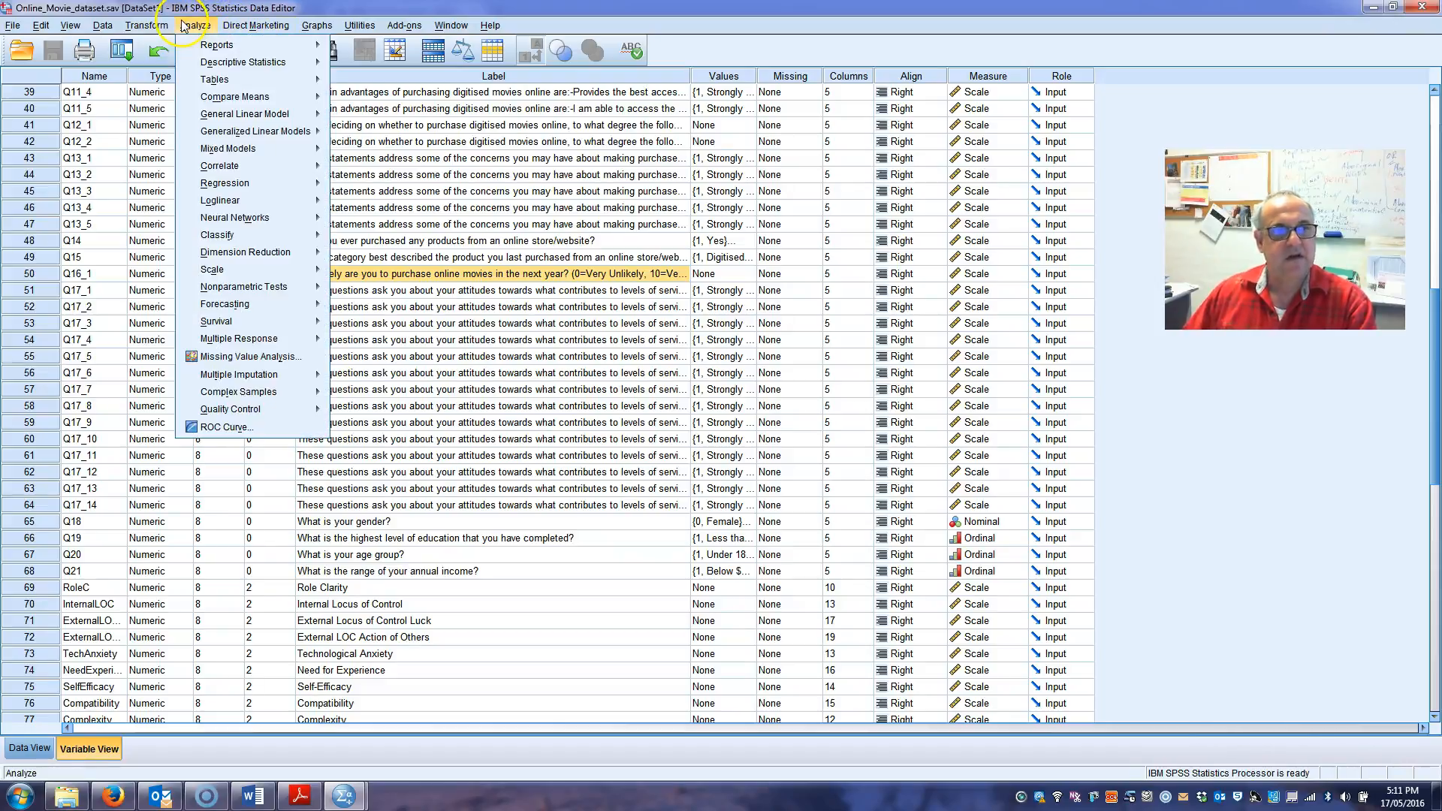
pyautogui.moveTo(214, 67)
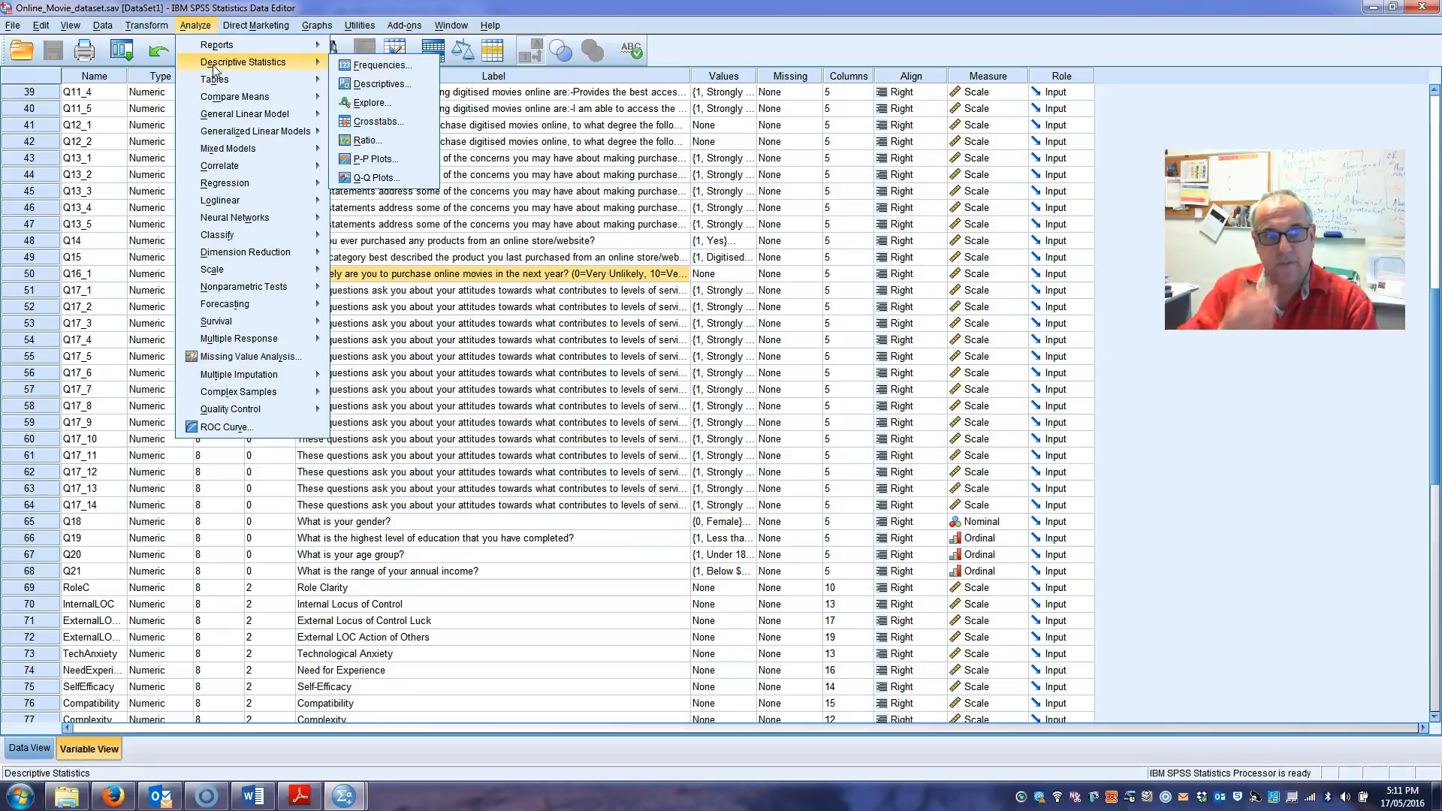
pyautogui.click(371, 66)
# - Add the gender, highest education level, age group and annual income variables to the Frequencies analysis
pyautogui.moveTo(665, 347); pyautogui.dragTo(650, 419)
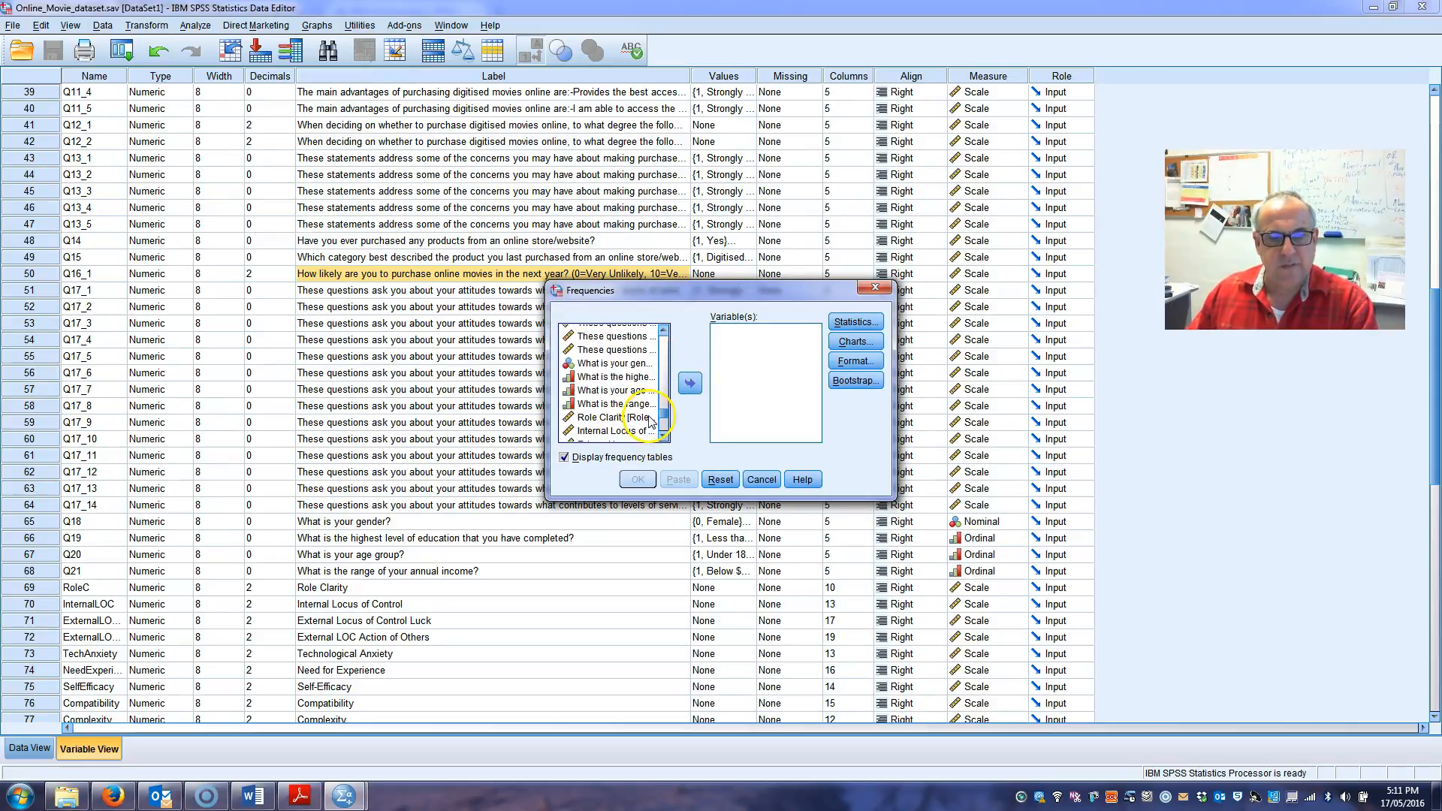
pyautogui.click(628, 366)
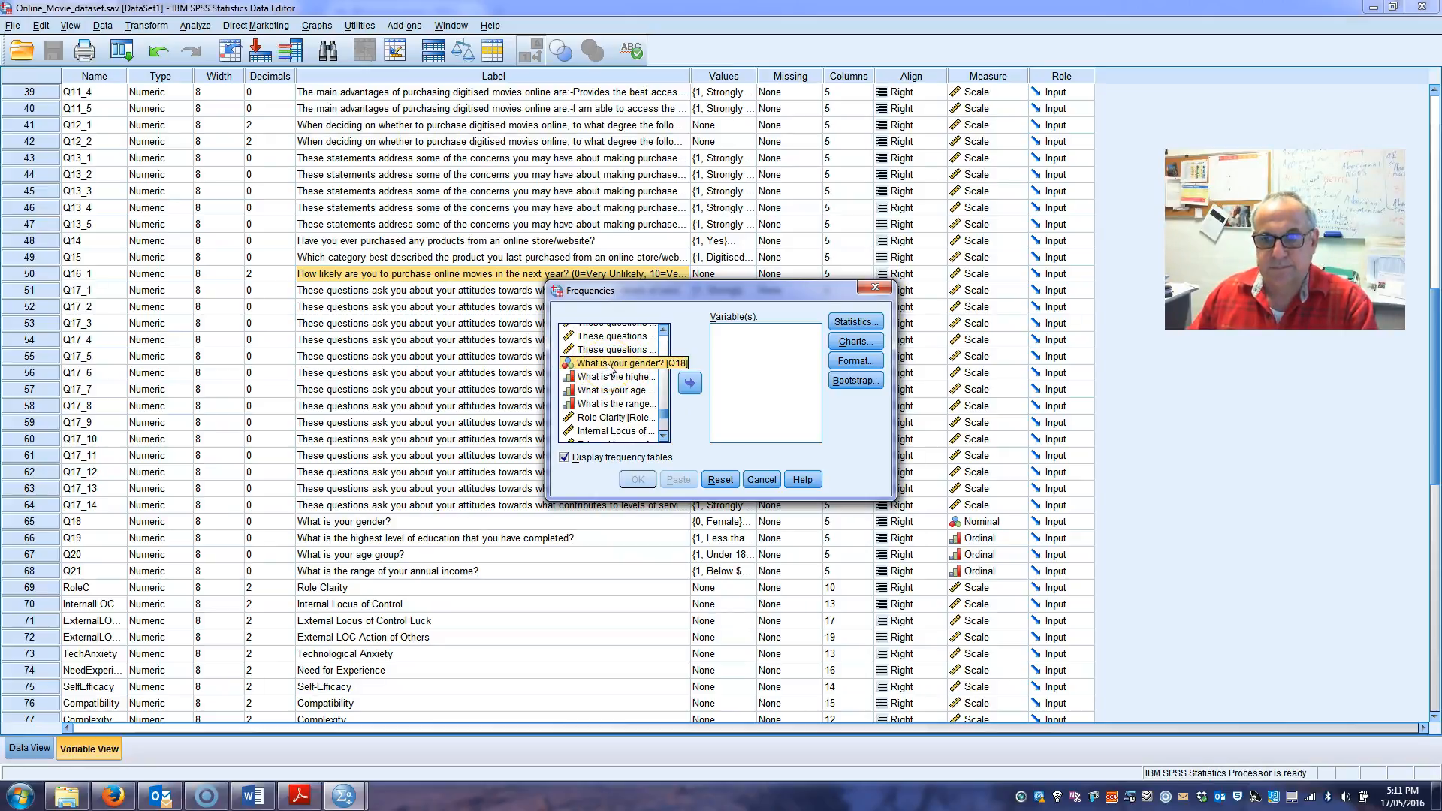
pyautogui.click(690, 384)
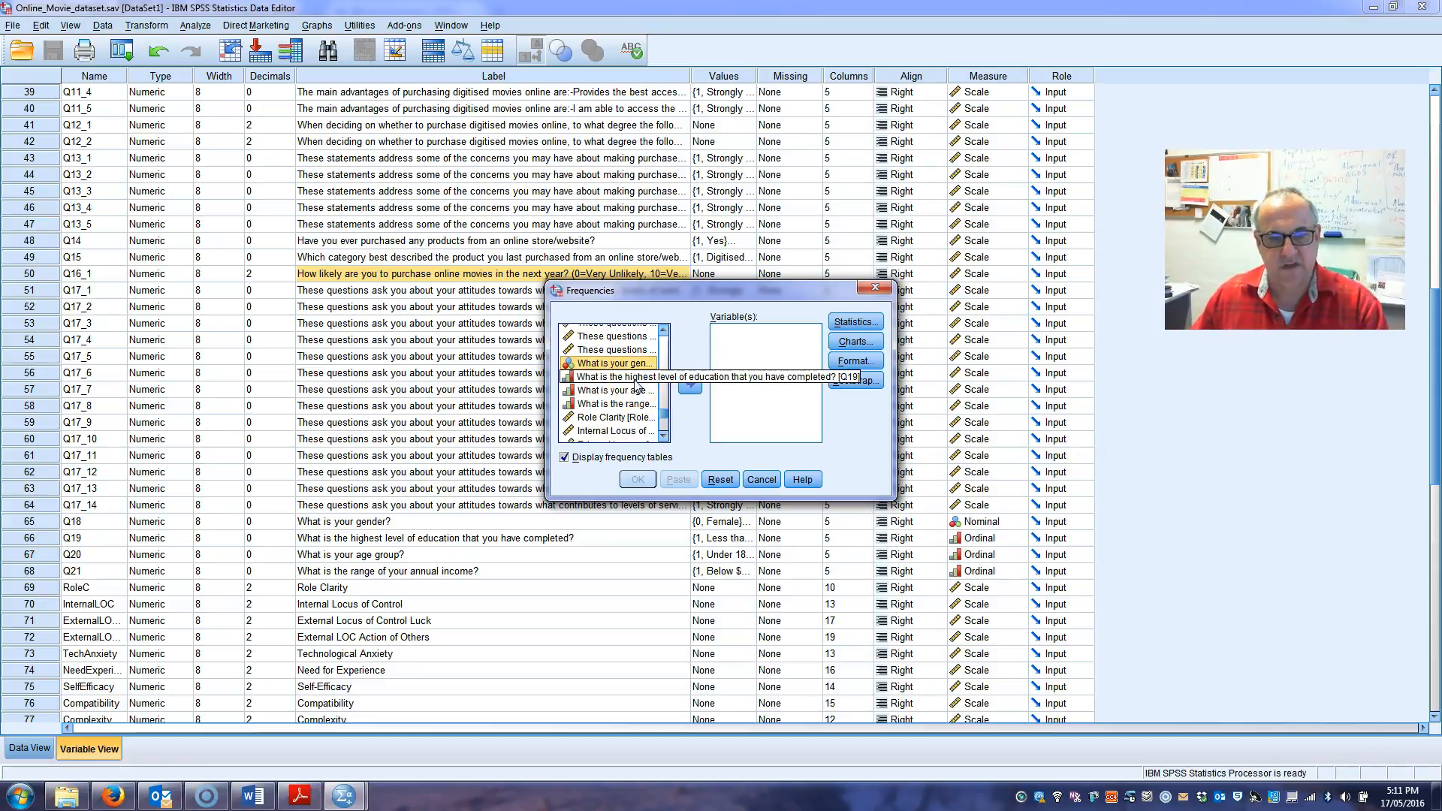
pyautogui.keyDown('ctrl'); pyautogui.click(628, 380); pyautogui.keyUp('ctrl')
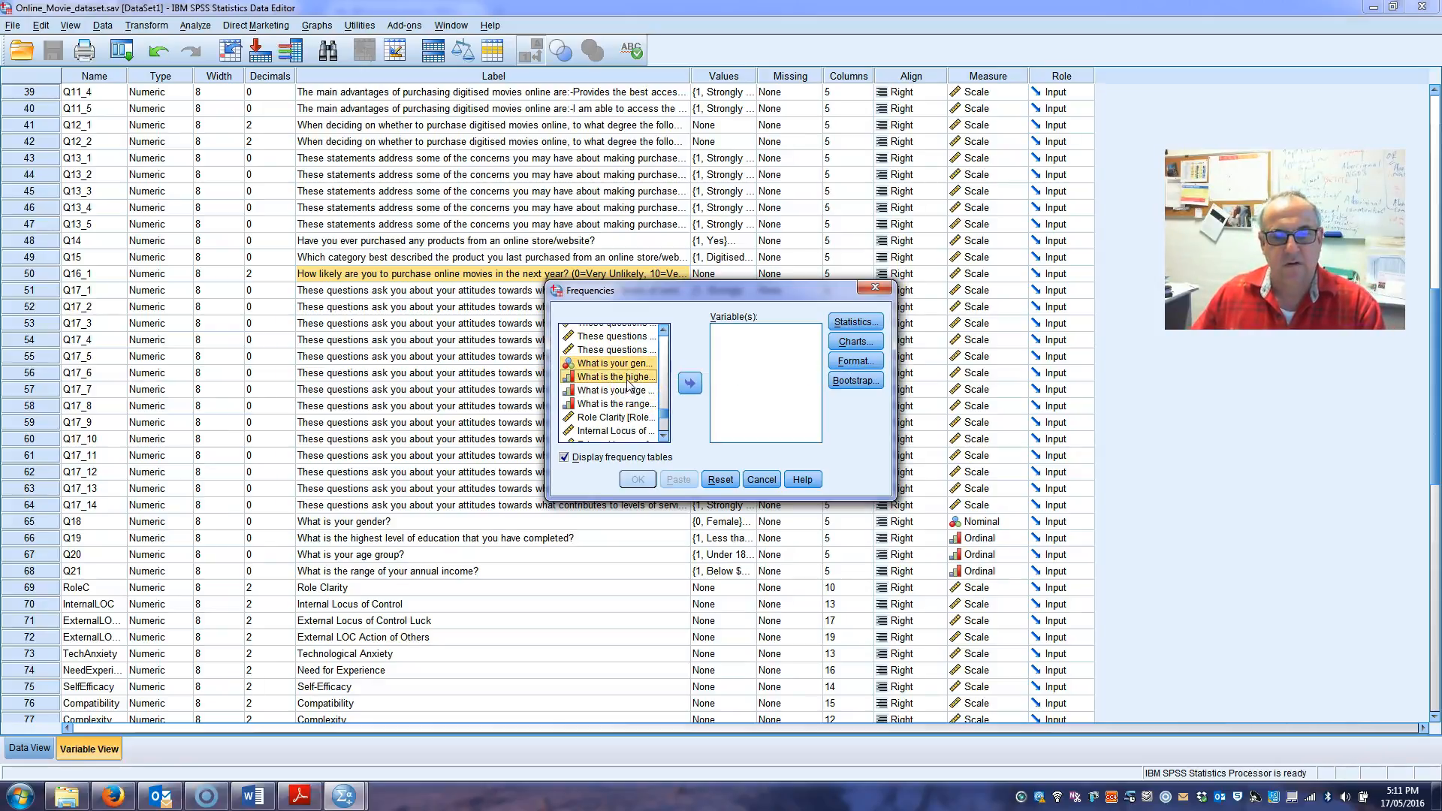
pyautogui.keyDown('ctrl'); pyautogui.click(628, 394); pyautogui.keyUp('ctrl')
pyautogui.keyDown('ctrl'); pyautogui.click(625, 408); pyautogui.keyUp('ctrl')
pyautogui.click(685, 385)
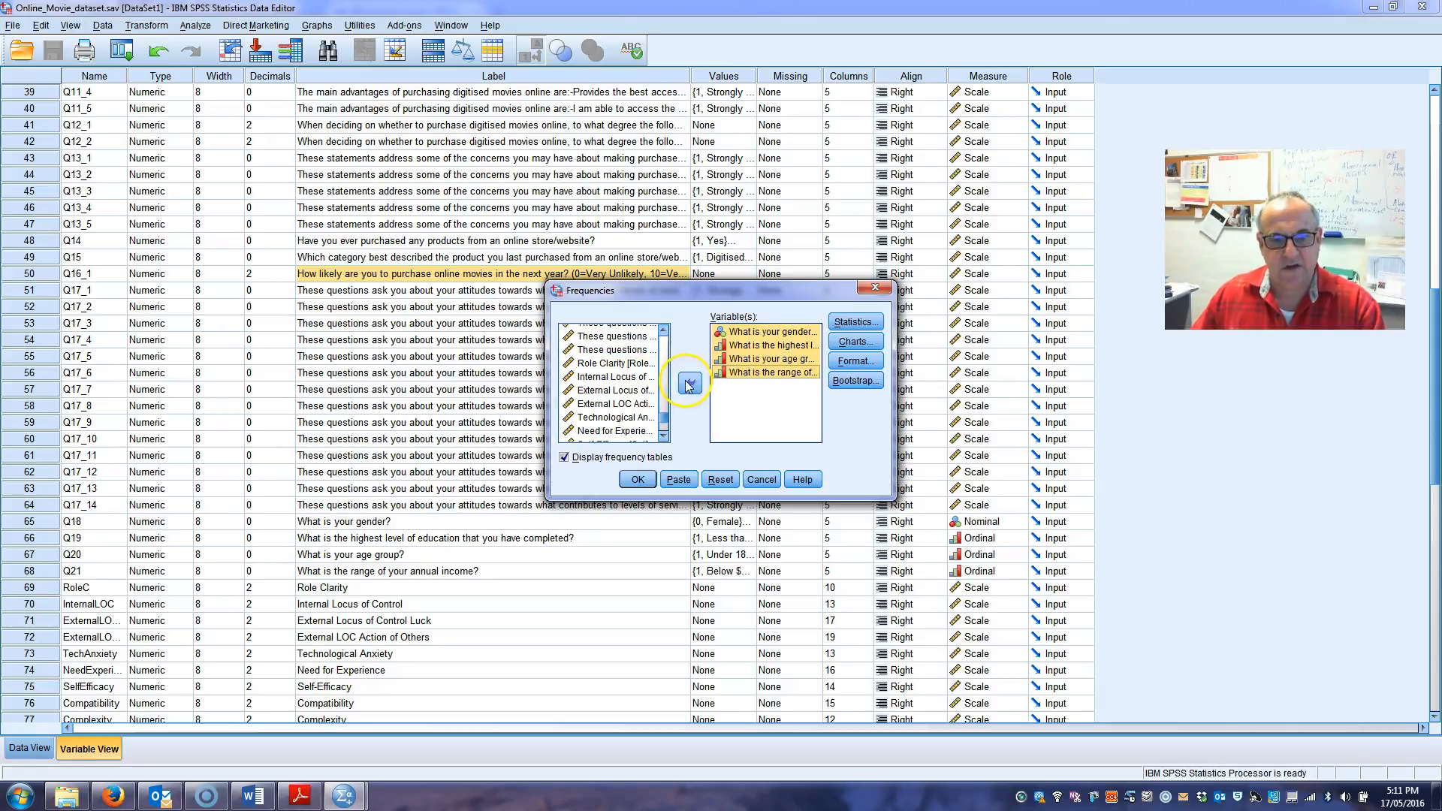
pyautogui.click(664, 436)
pyautogui.click(664, 437)
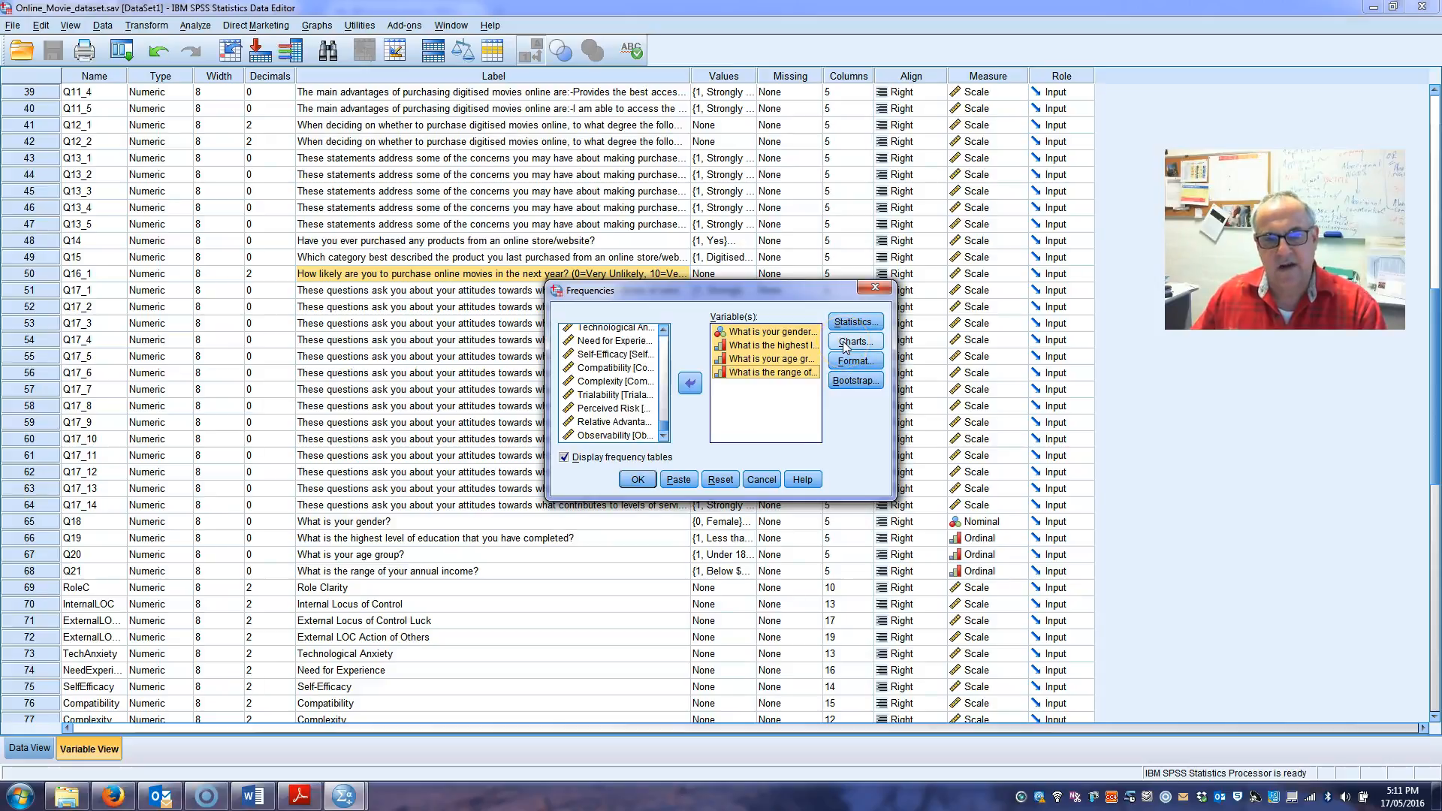
# - Run the Frequencies analysis on the four demographic variables with frequency tables displayed
pyautogui.click(640, 481)
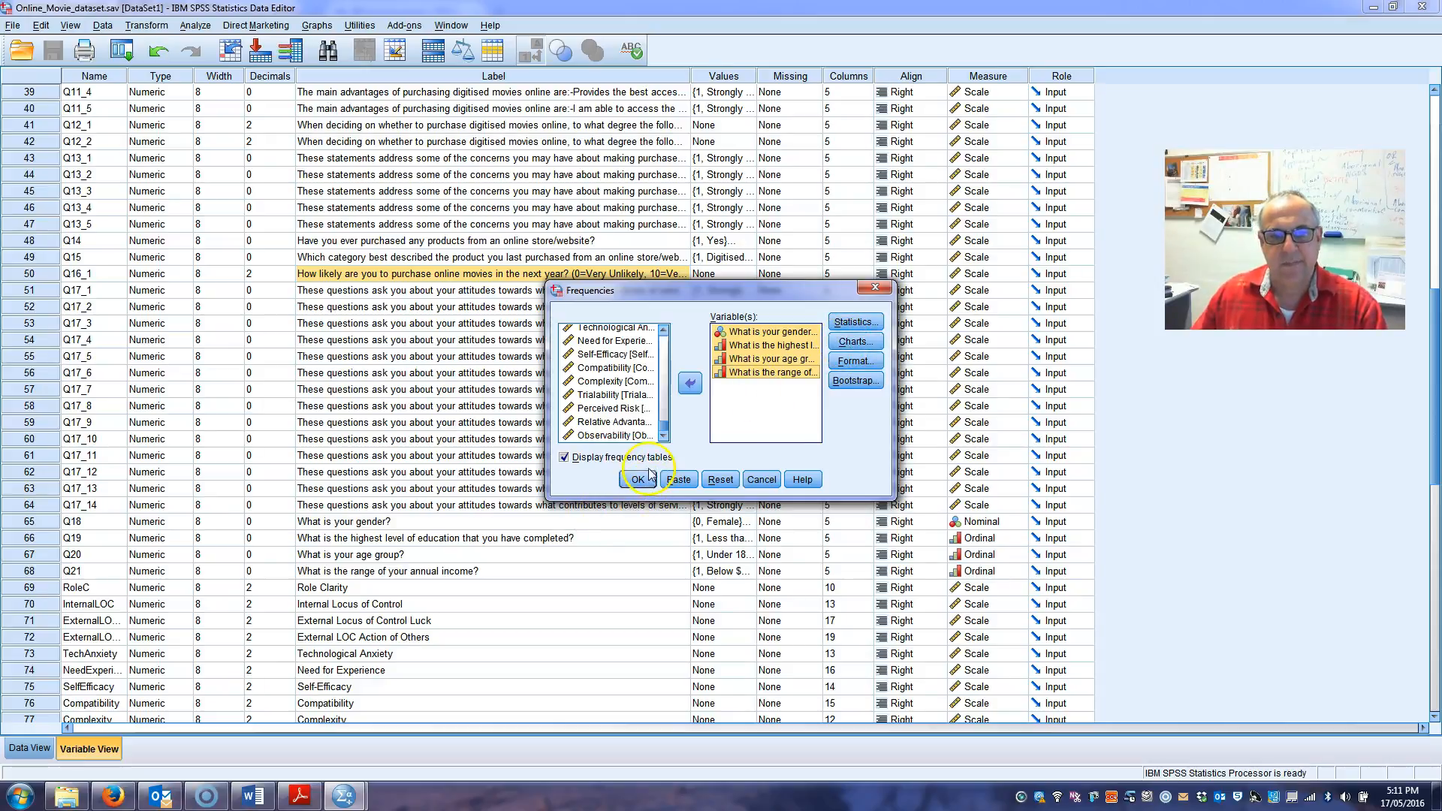
pyautogui.click(645, 482)
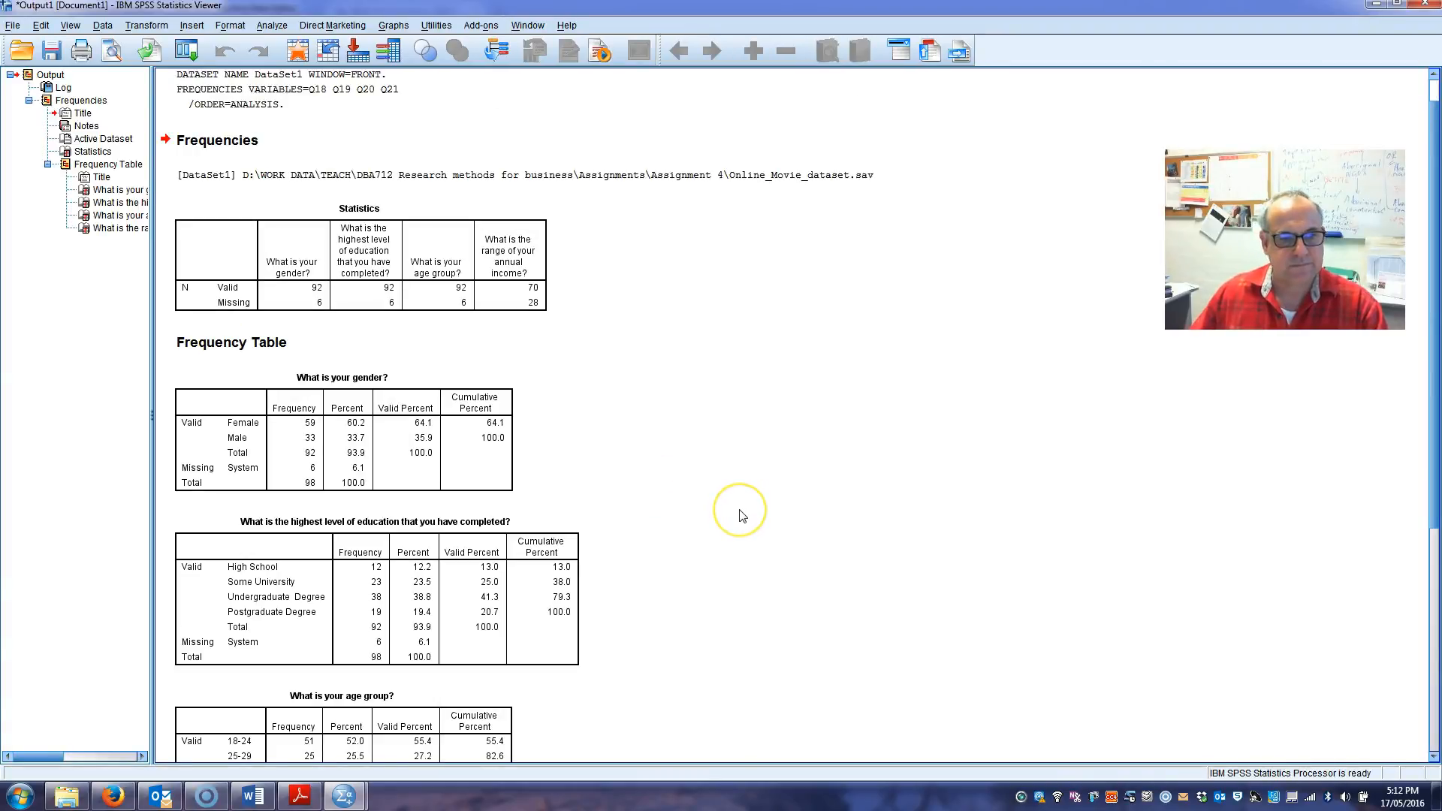
# - Examine the frequency tables for gender, highest education level, age group and annual income, and the case statistics above them
pyautogui.scroll(-3, 742, 515)
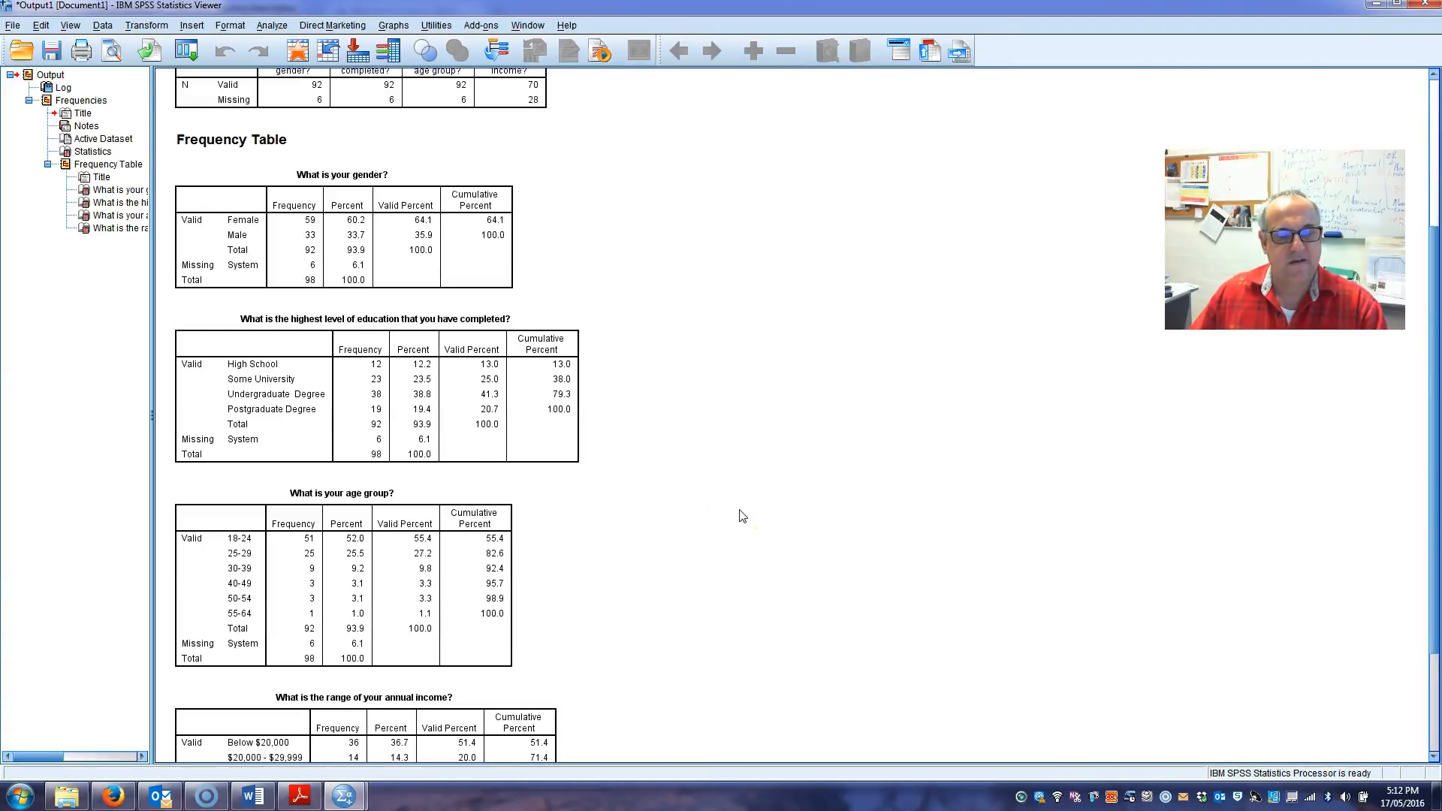
pyautogui.click(299, 241)
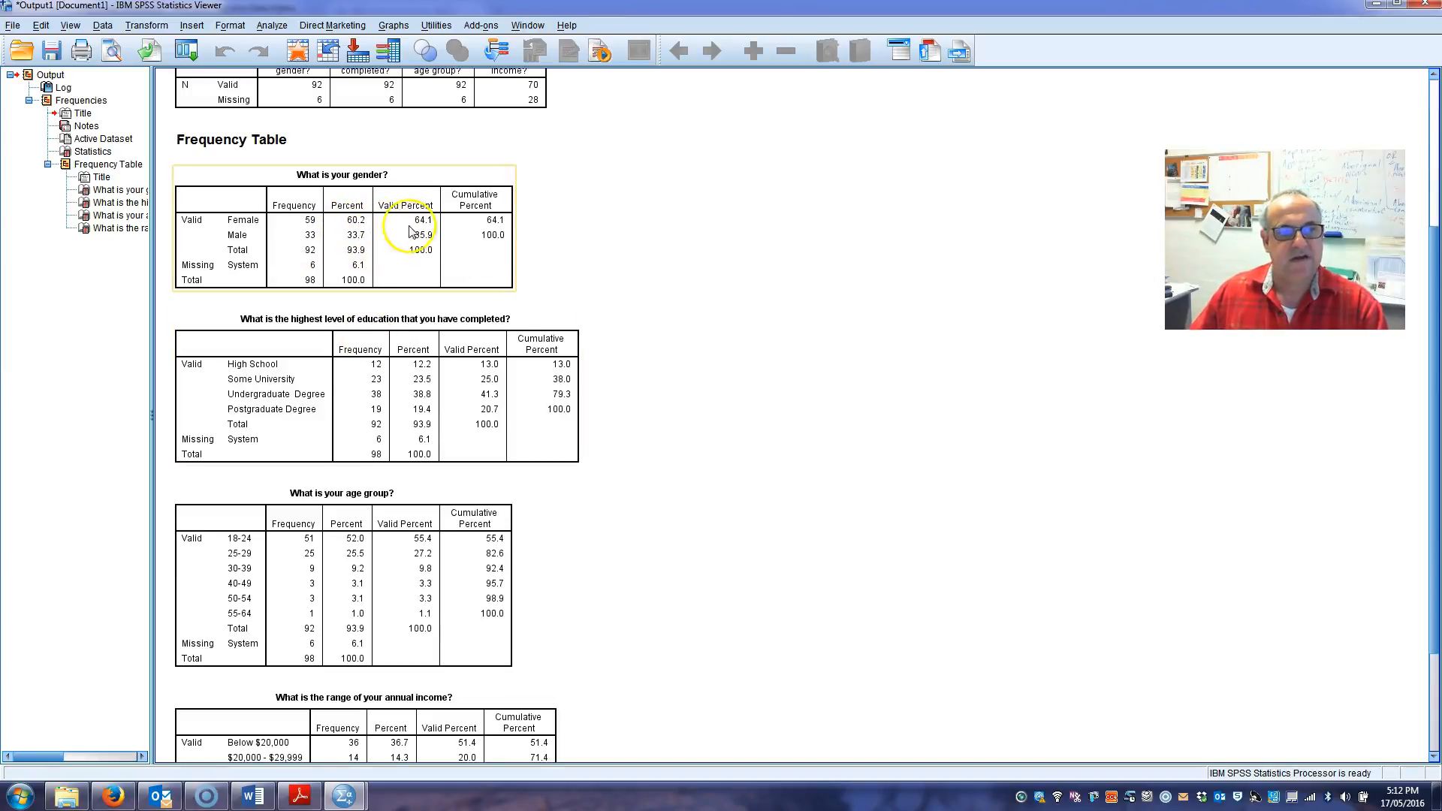
pyautogui.click(489, 378)
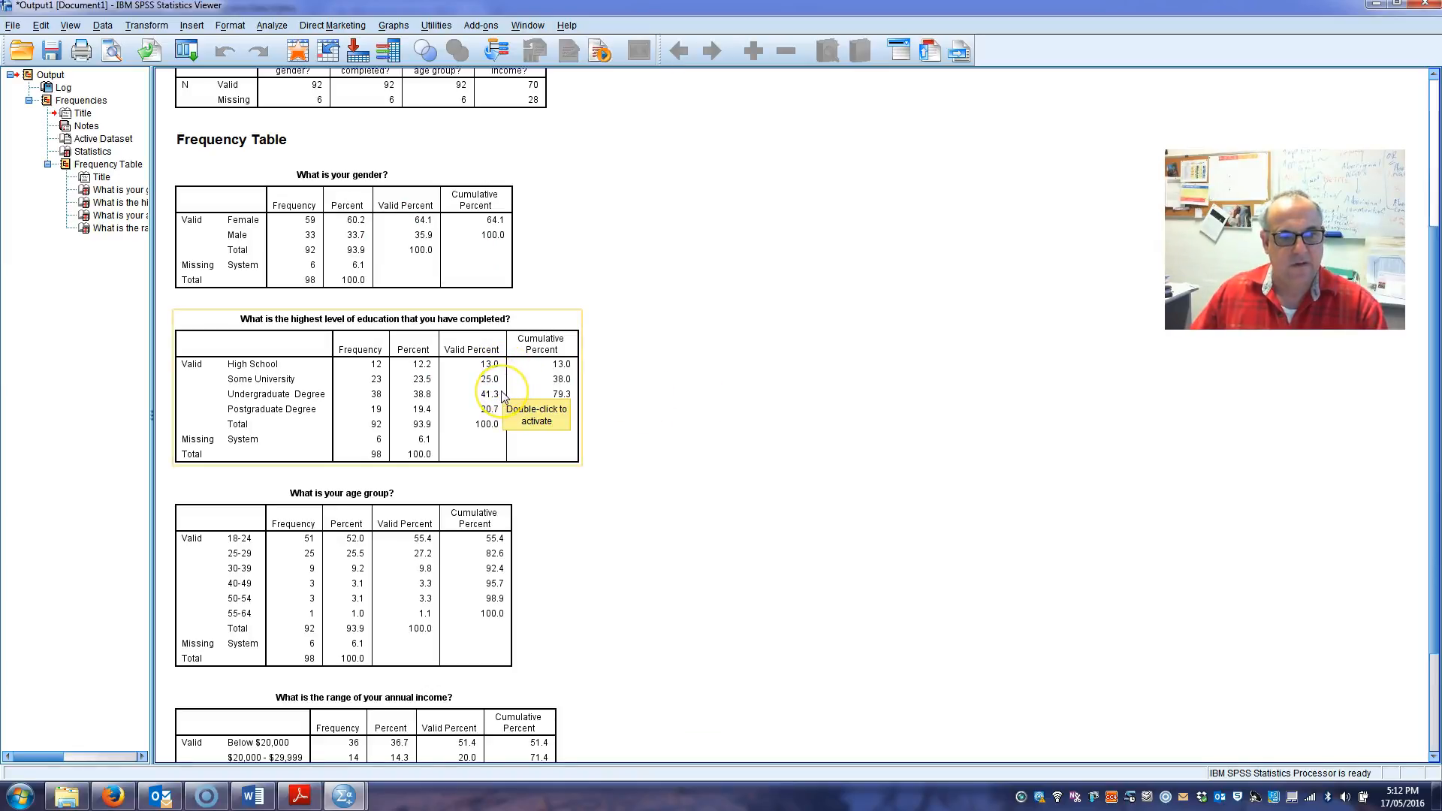
pyautogui.click(628, 473)
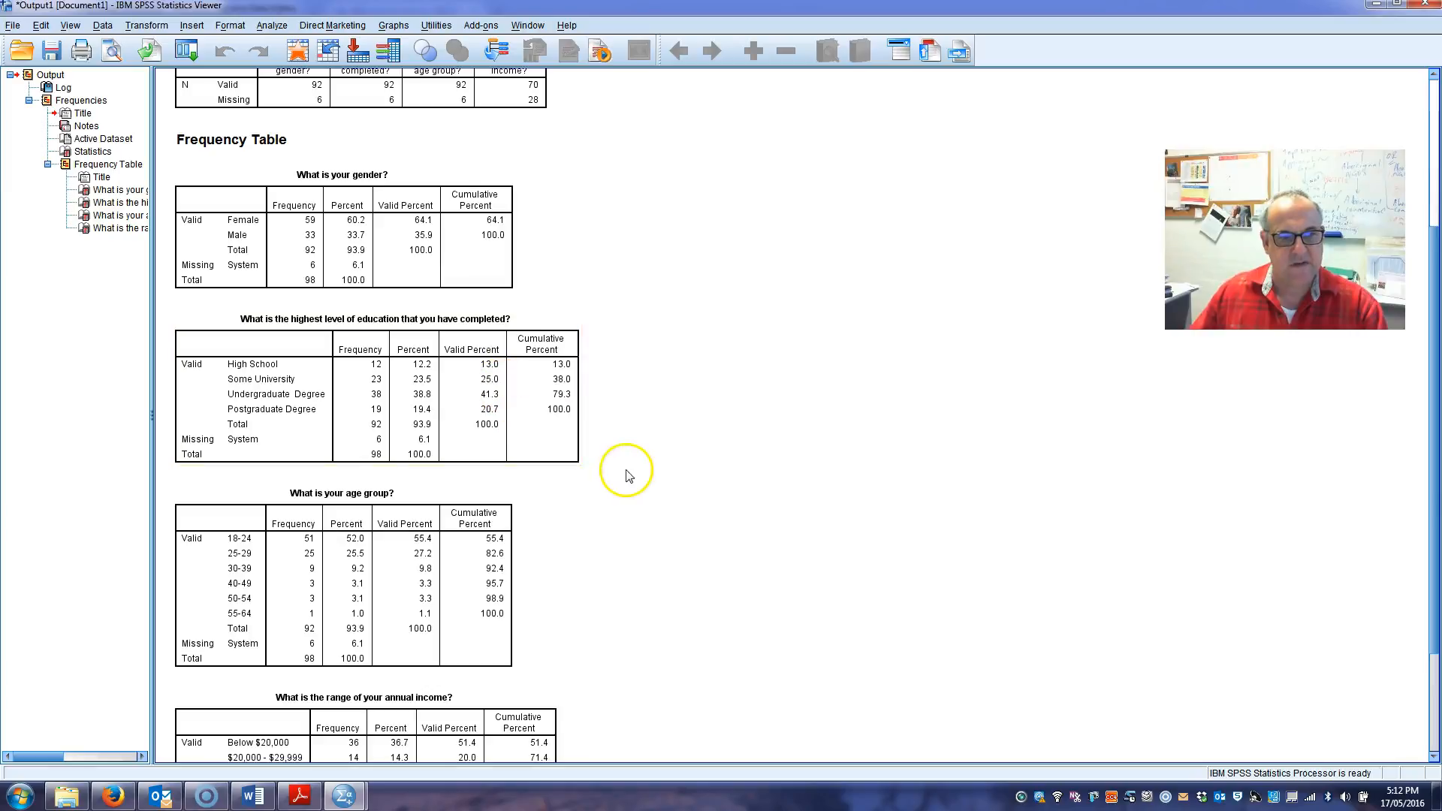
pyautogui.scroll(-3, 628, 473)
pyautogui.click(474, 460)
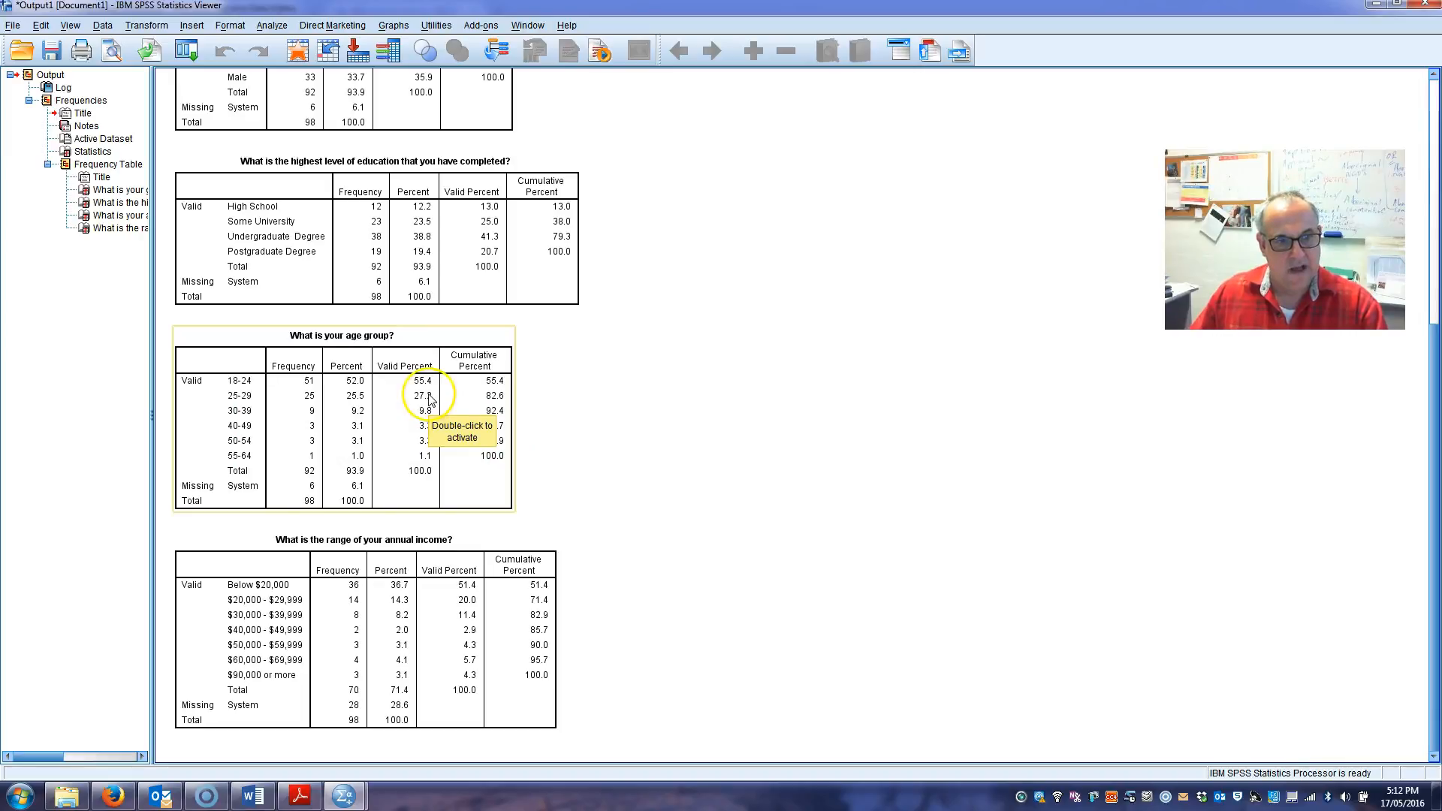
pyautogui.click(554, 498)
pyautogui.click(661, 637)
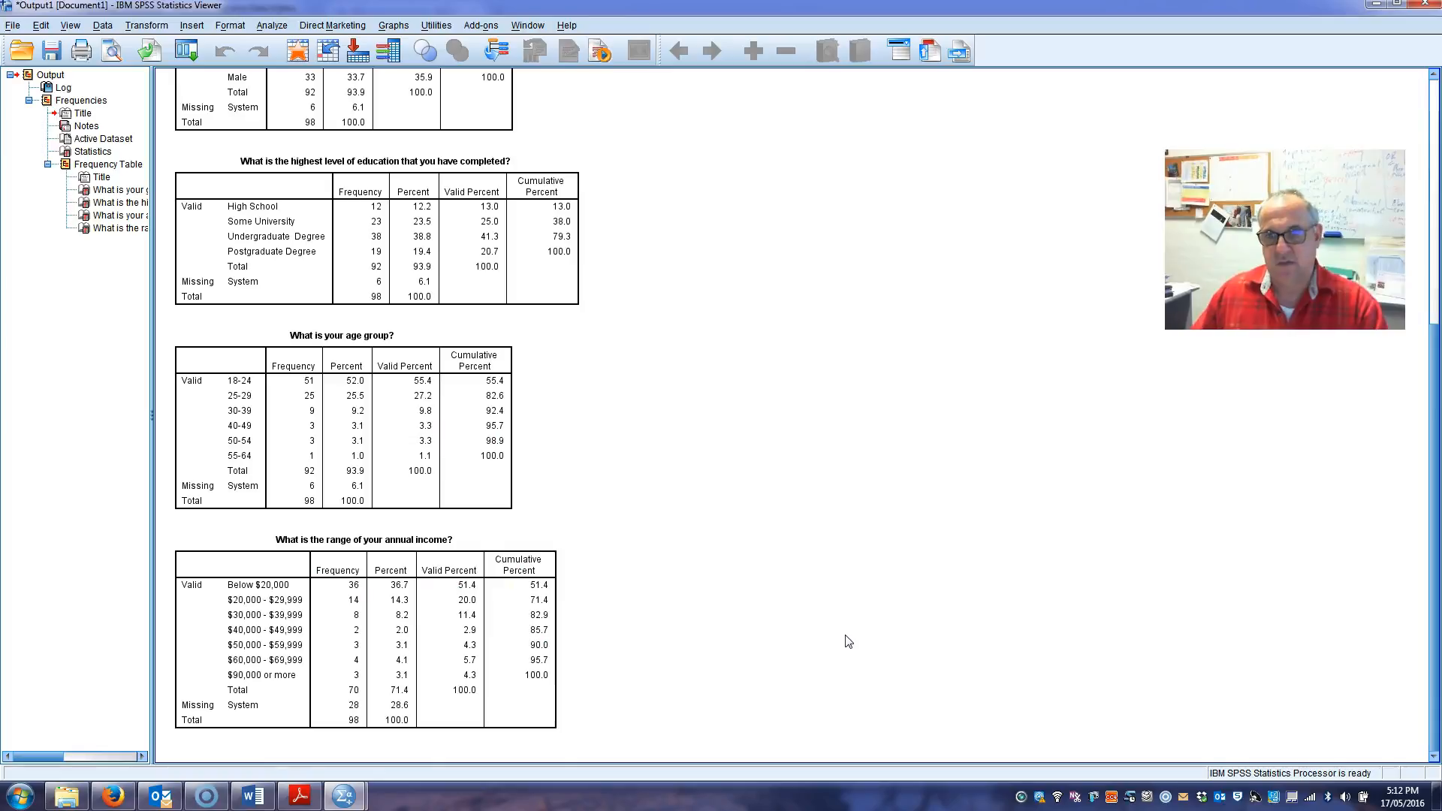
pyautogui.scroll(5, 849, 642)
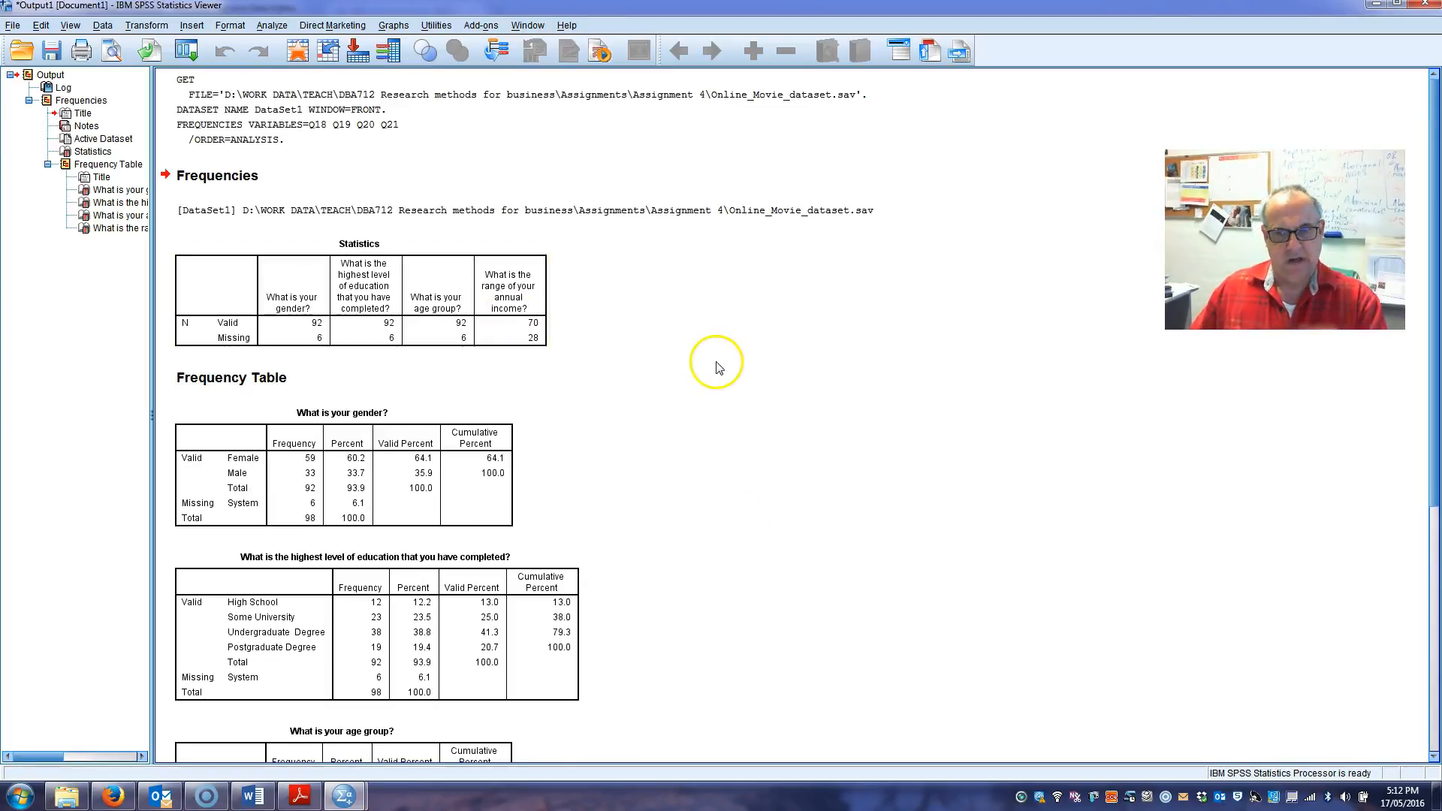
pyautogui.click(678, 336)
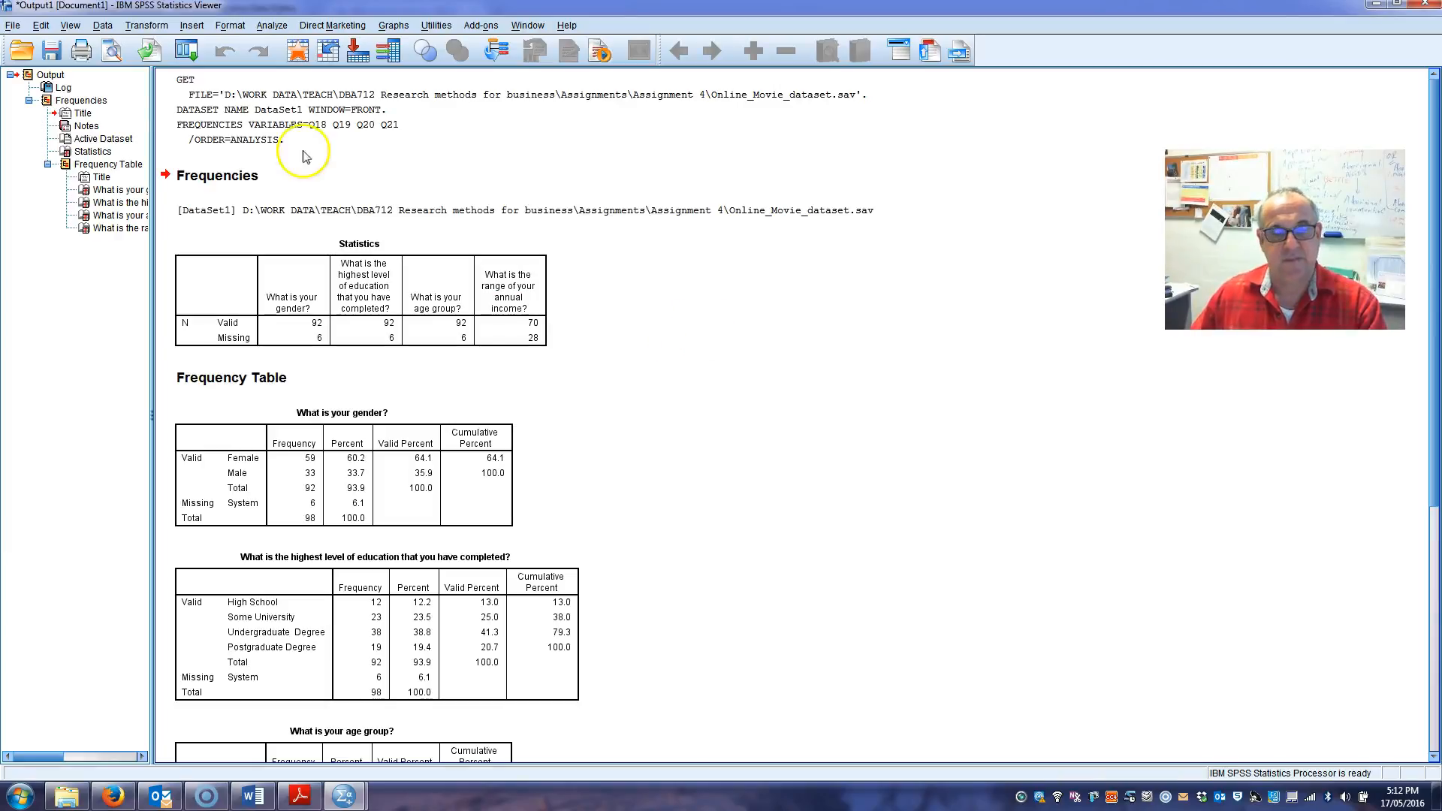
# - Save the output as a viewer file named Results in the Assignment 4 folder
pyautogui.click(12, 25)
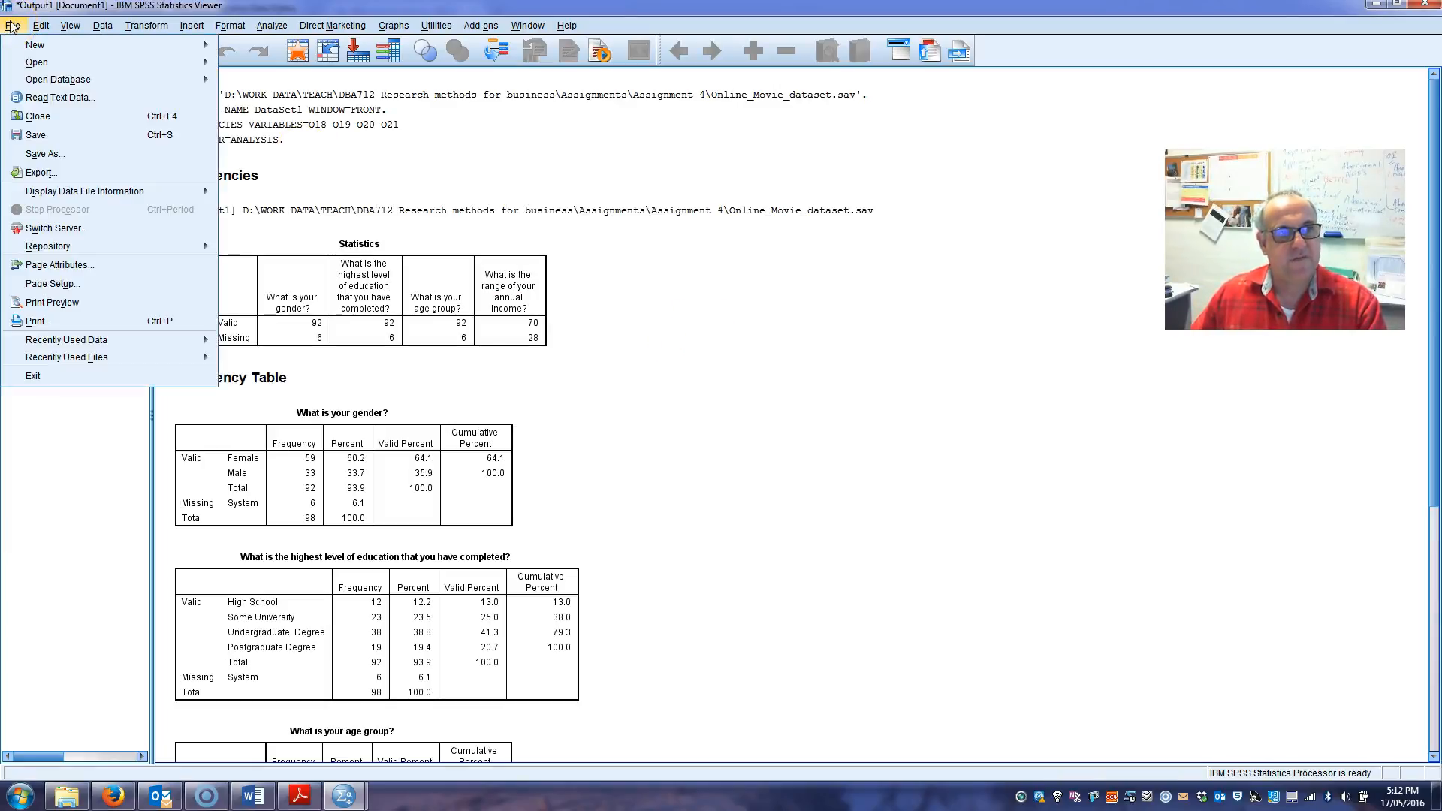
pyautogui.click(64, 137)
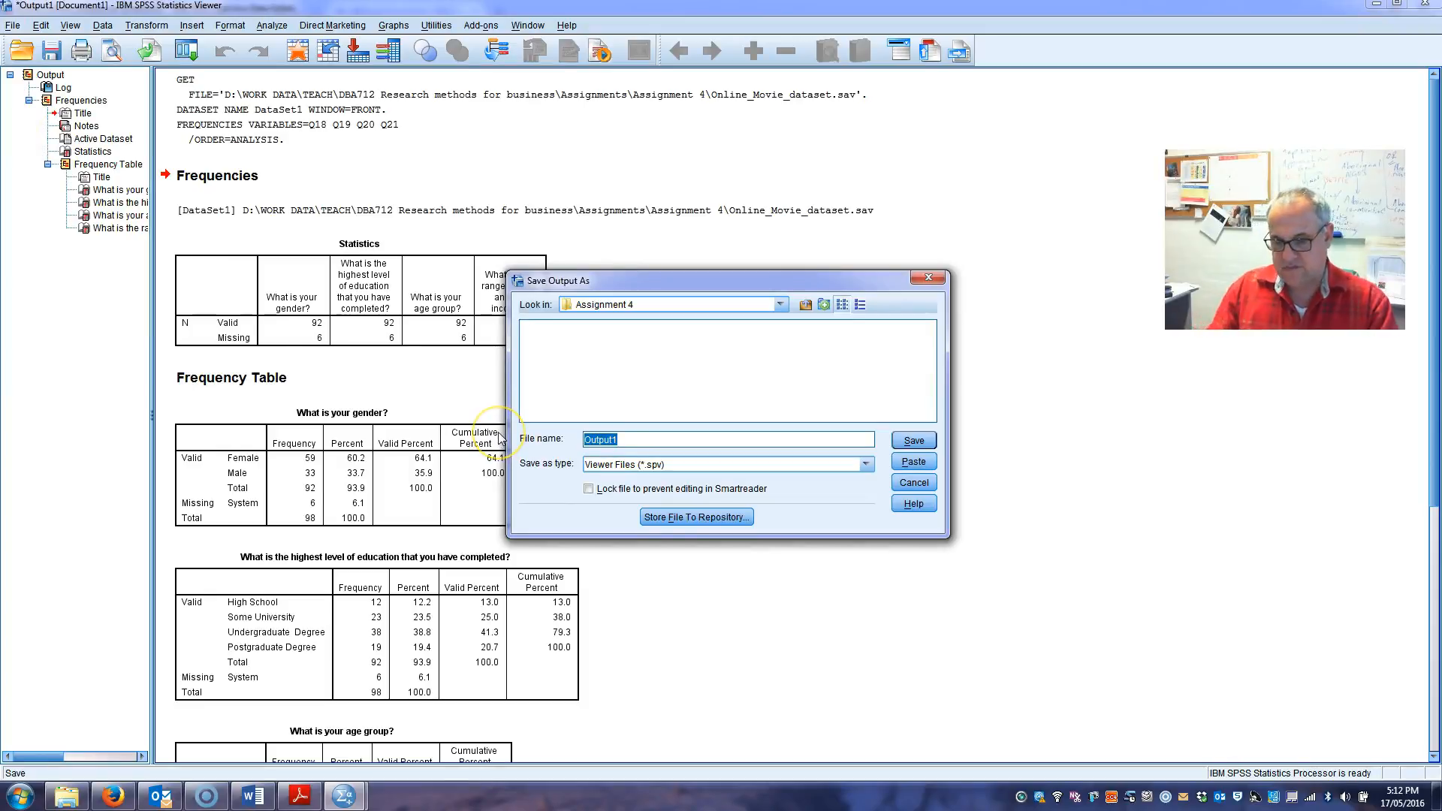
pyautogui.write('Result')
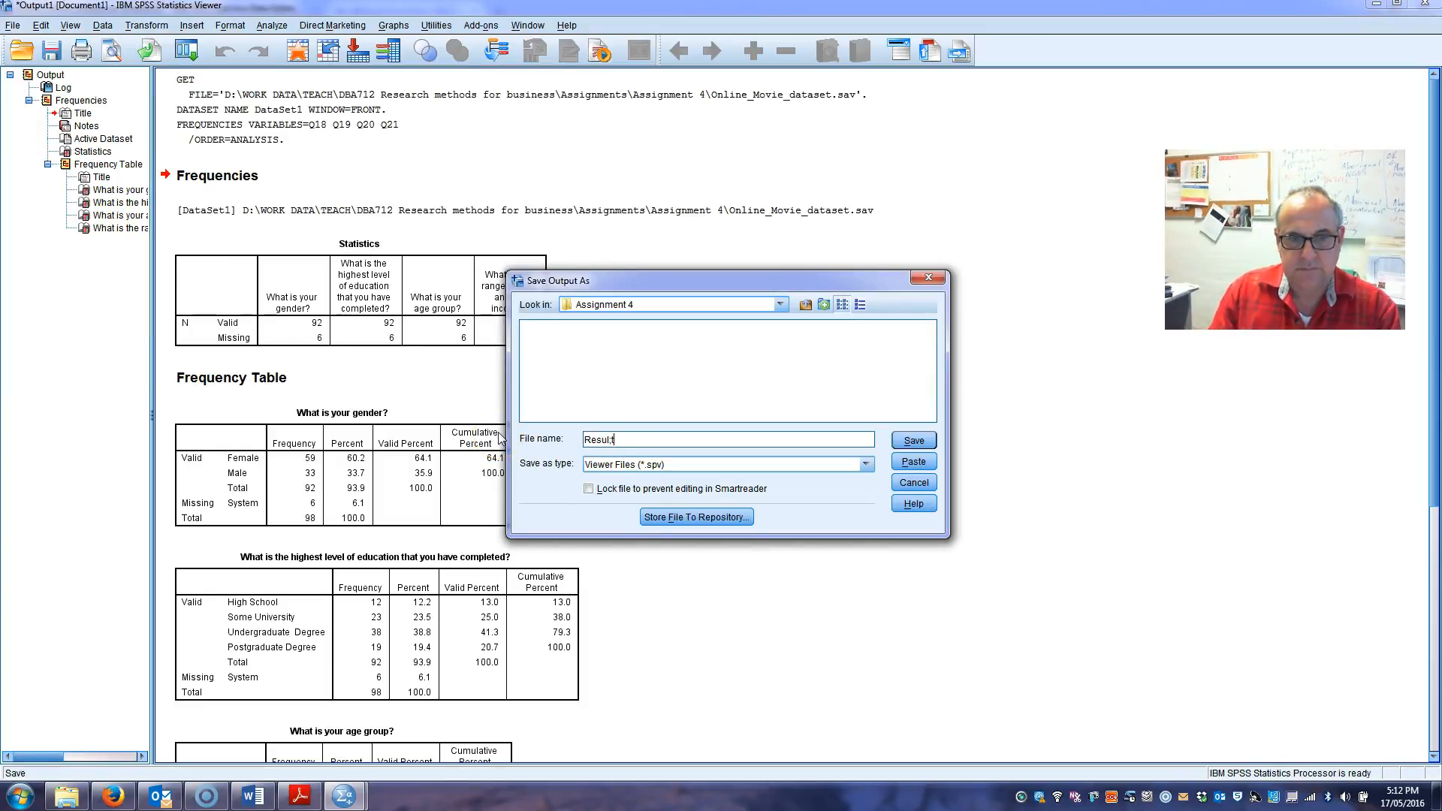
pyautogui.press('BackSpace')
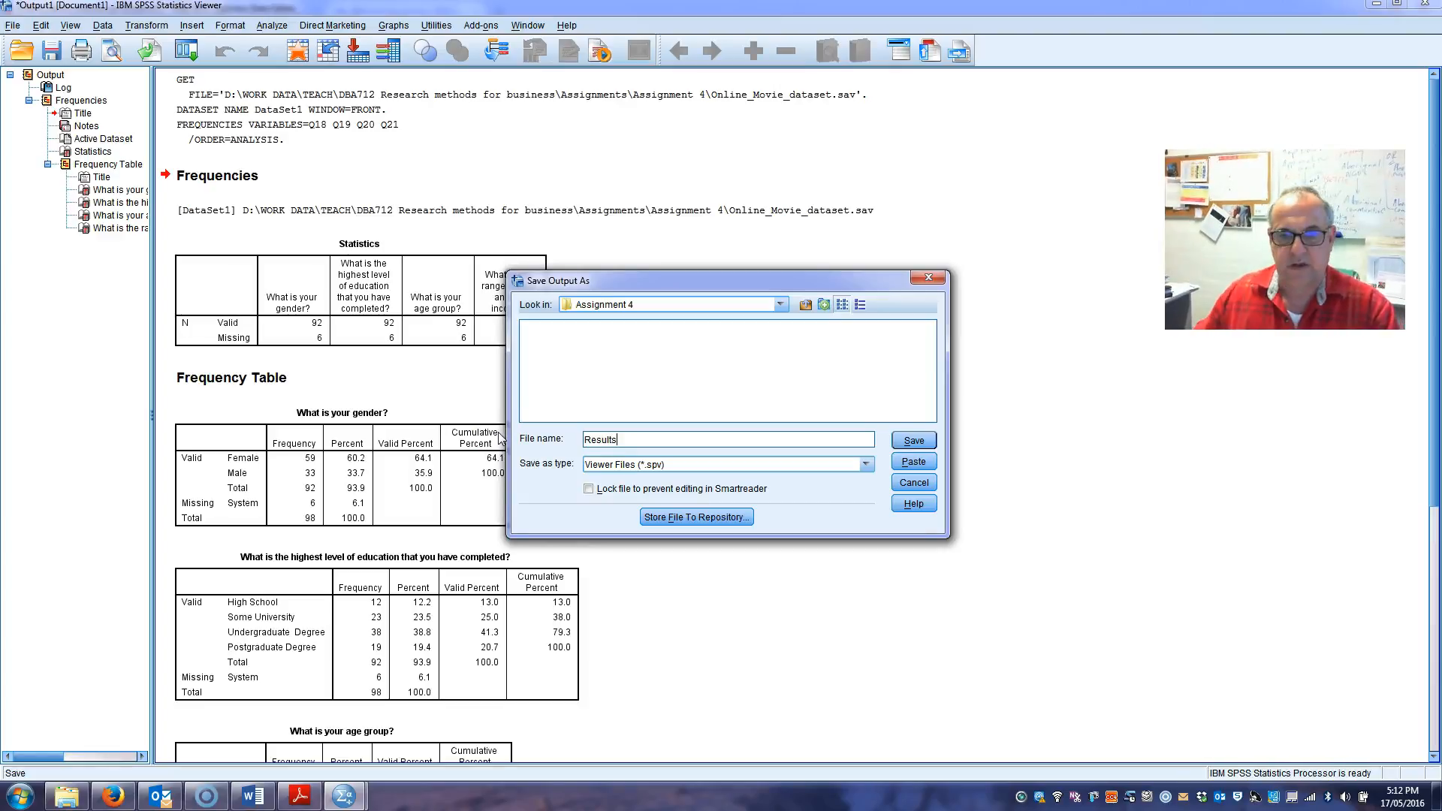
pyautogui.click(930, 444)
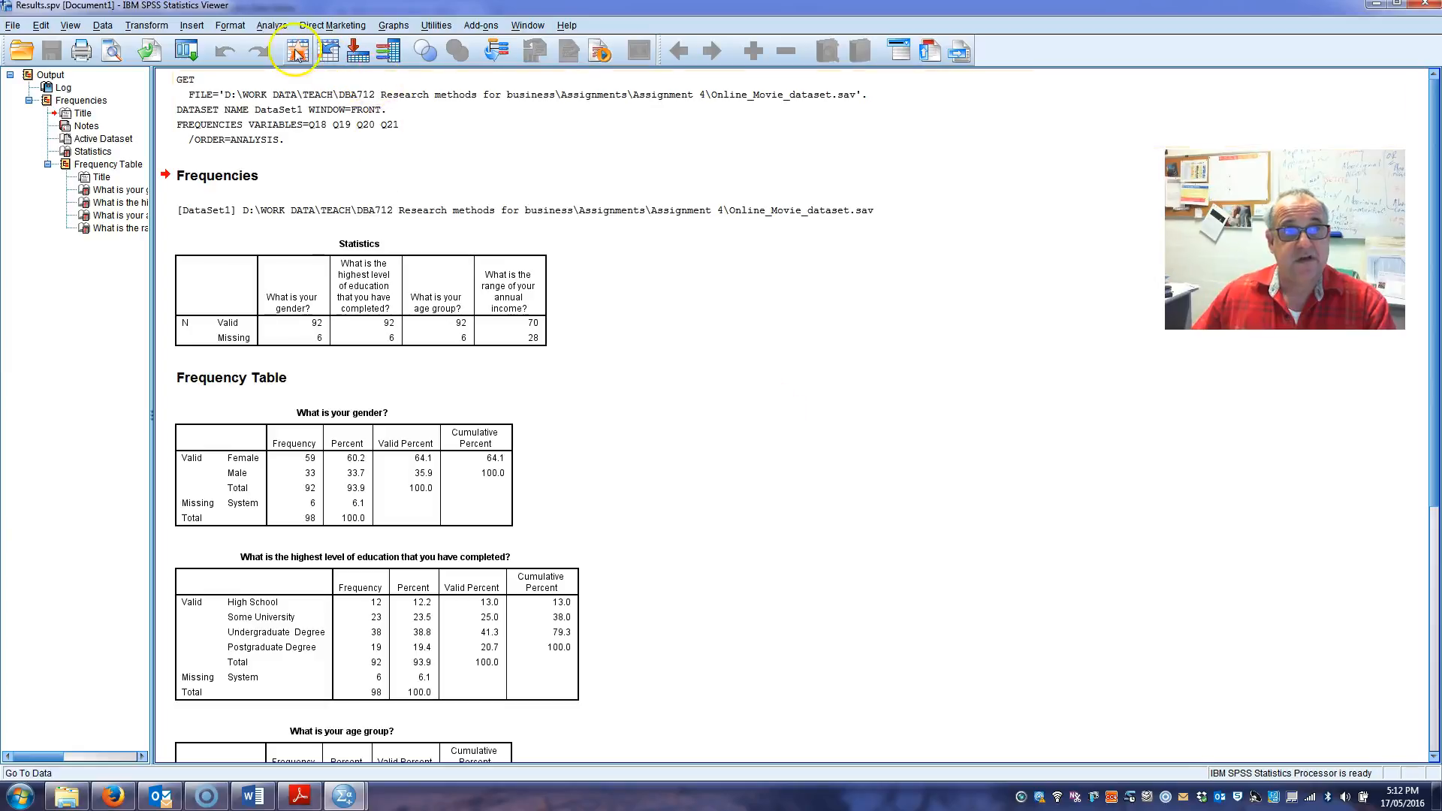
pyautogui.click(276, 29)
pyautogui.moveTo(295, 64)
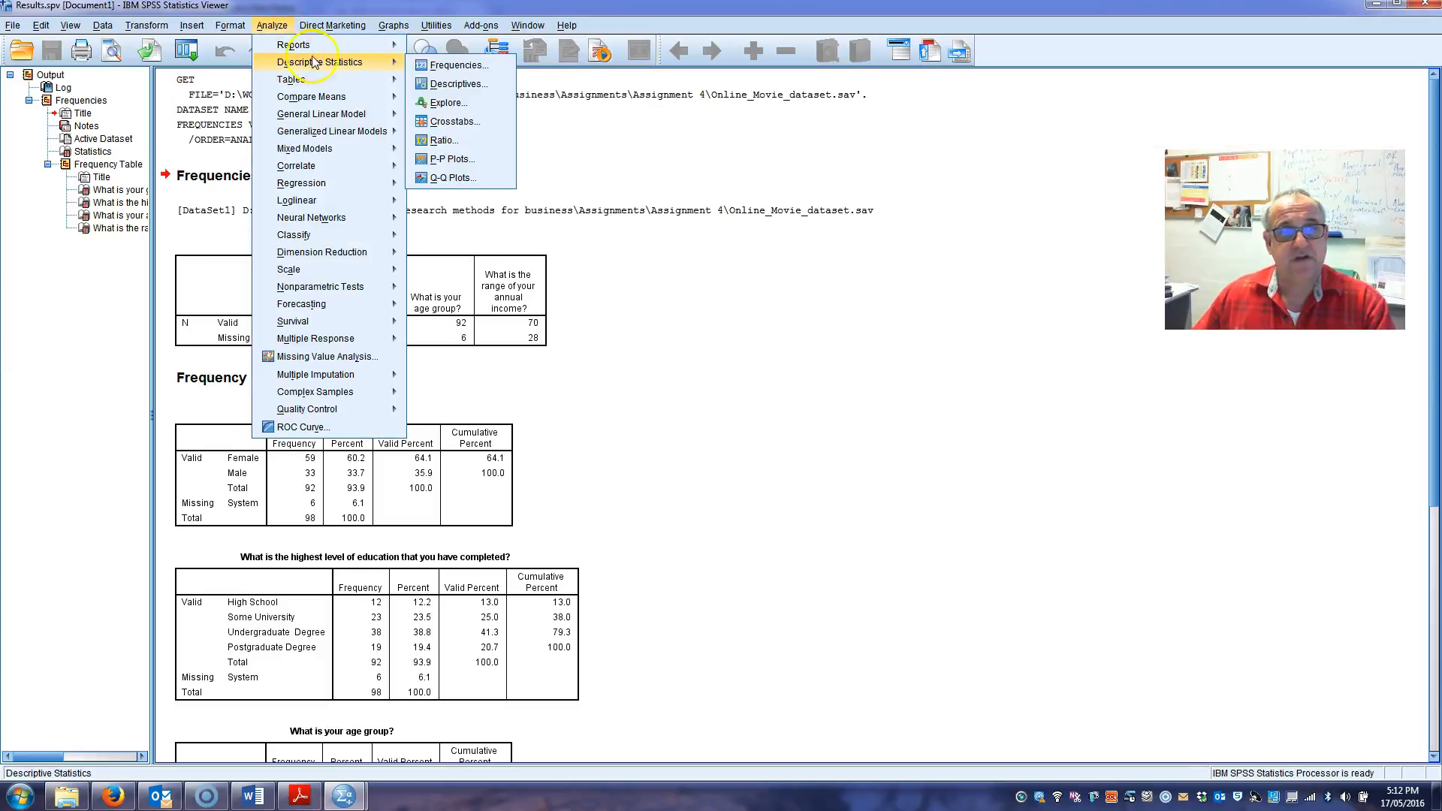
pyautogui.click(456, 65)
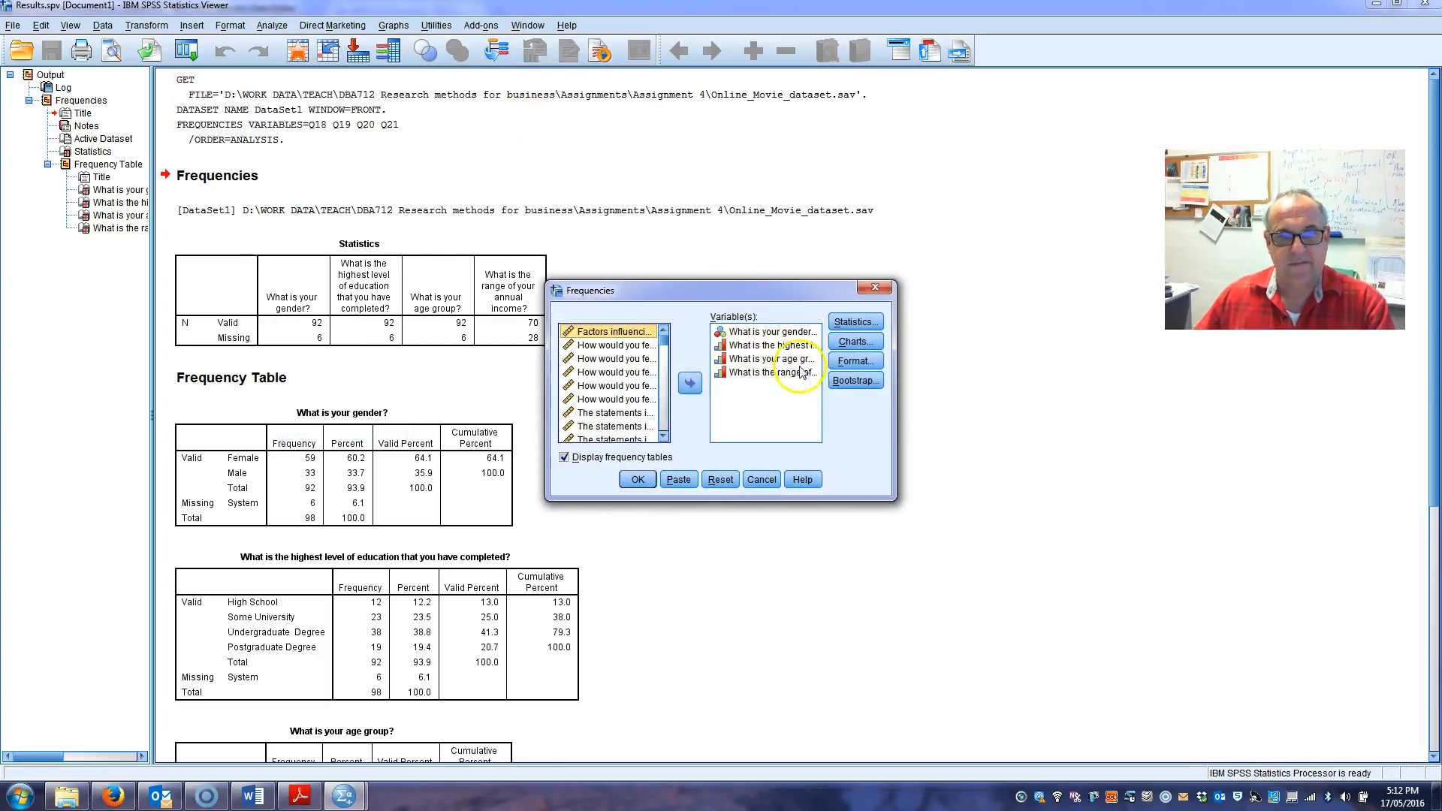
pyautogui.click(781, 332)
pyautogui.keyDown('shift'); pyautogui.click(780, 373); pyautogui.keyUp('shift')
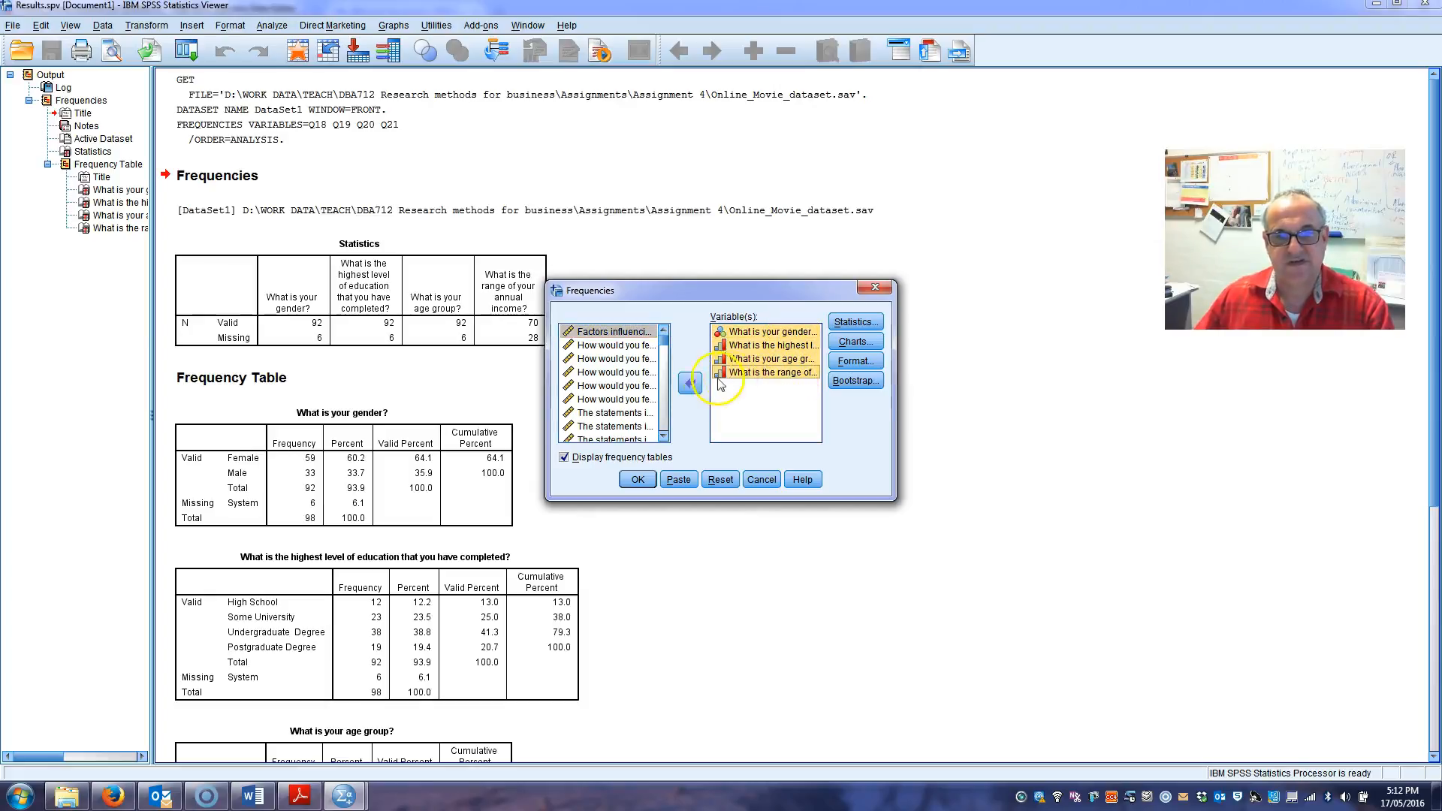
pyautogui.click(761, 480)
# - Open the Descriptives procedure and add all composite scale variables from Role Clarity through Observability to the analysis
pyautogui.click(281, 25)
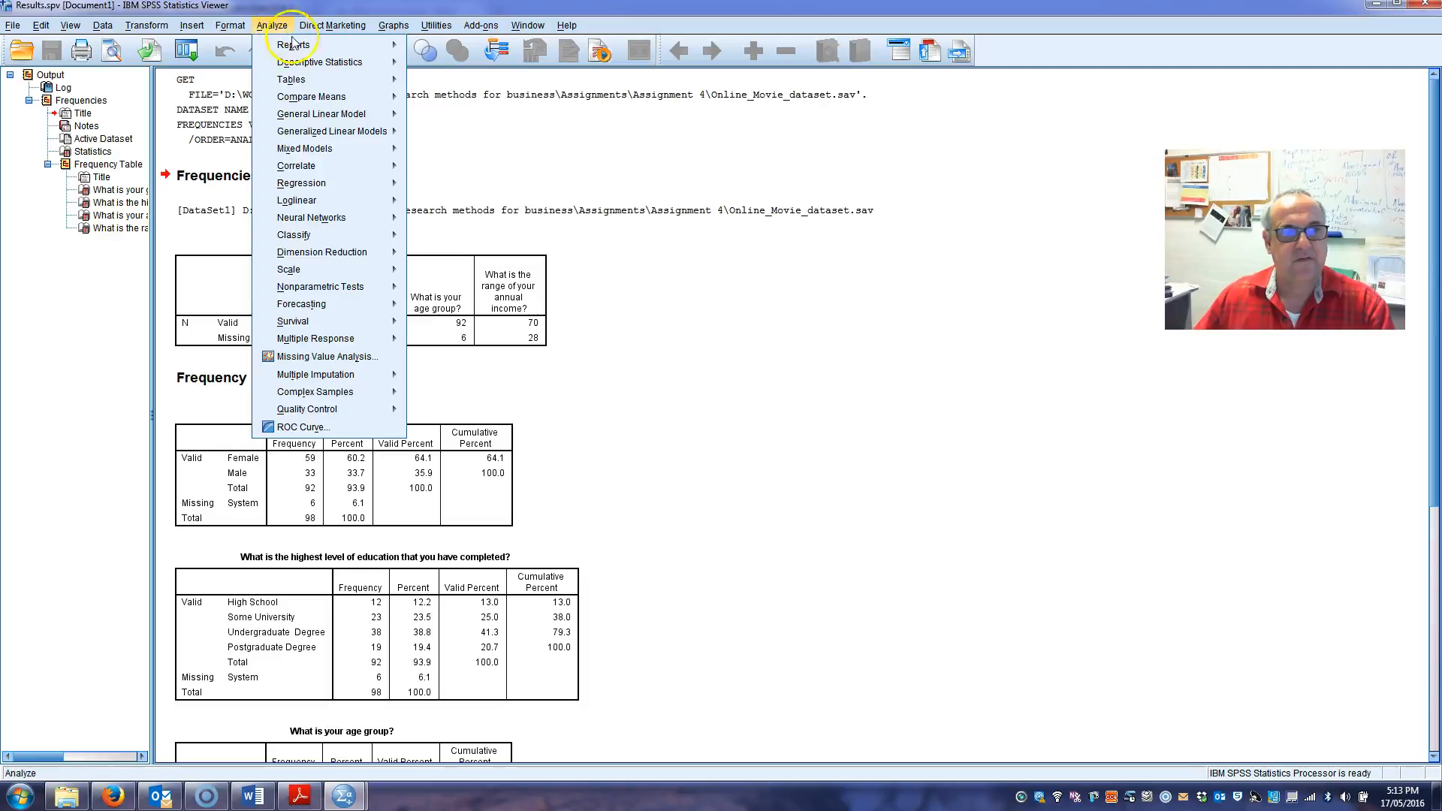
pyautogui.moveTo(323, 62)
pyautogui.click(449, 82)
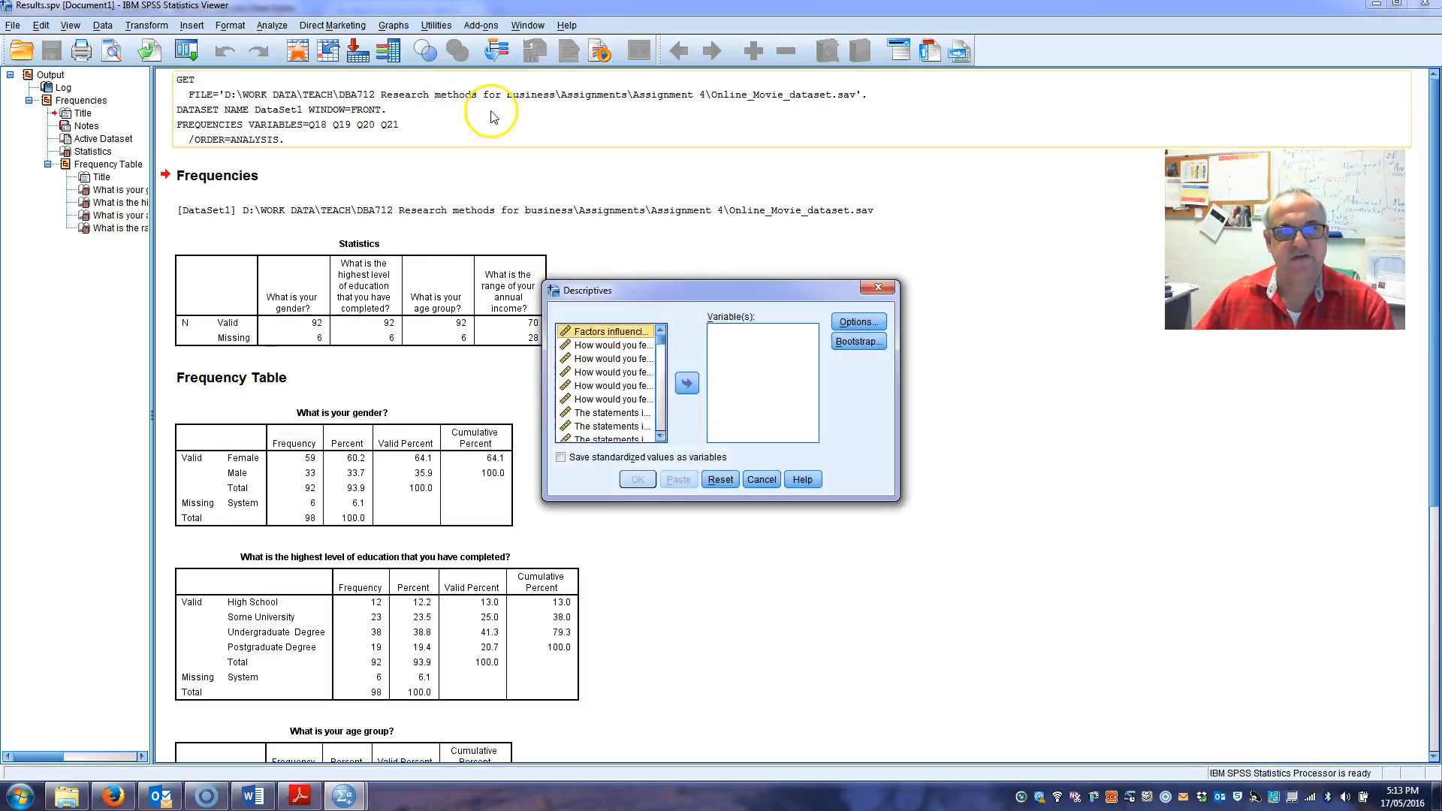
pyautogui.click(660, 372)
pyautogui.moveTo(660, 373); pyautogui.dragTo(657, 434)
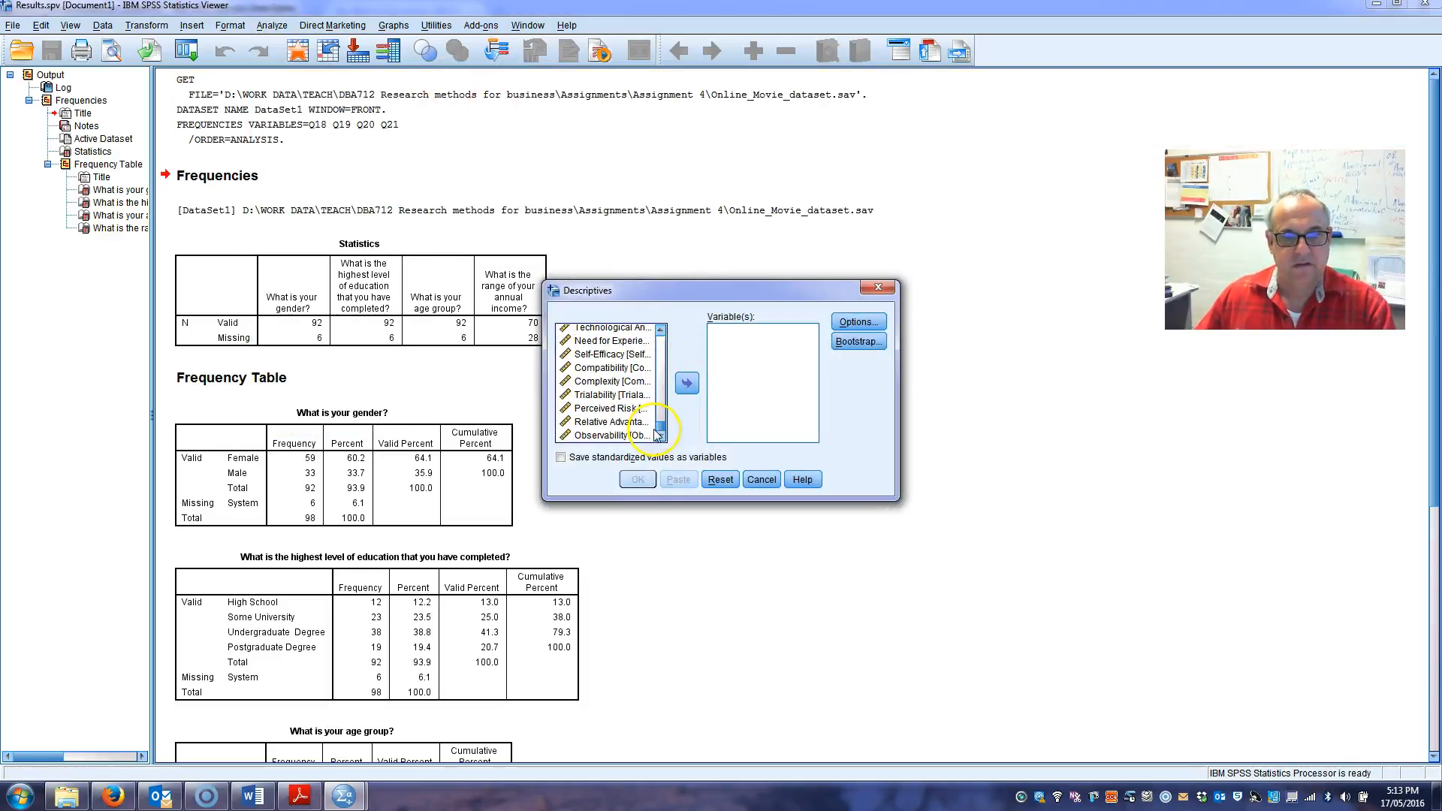
pyautogui.scroll(2, 657, 432)
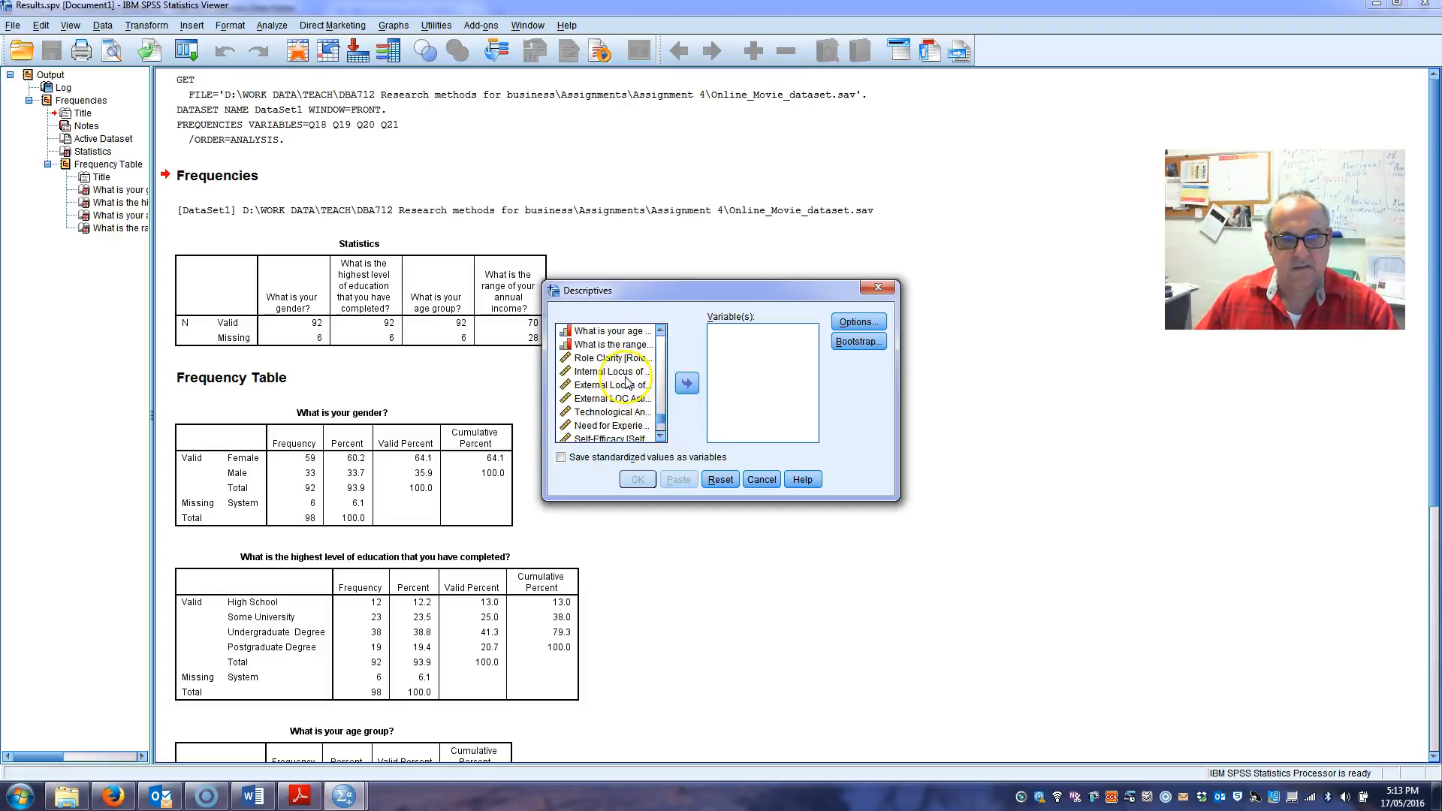
pyautogui.scroll(-2, 623, 368)
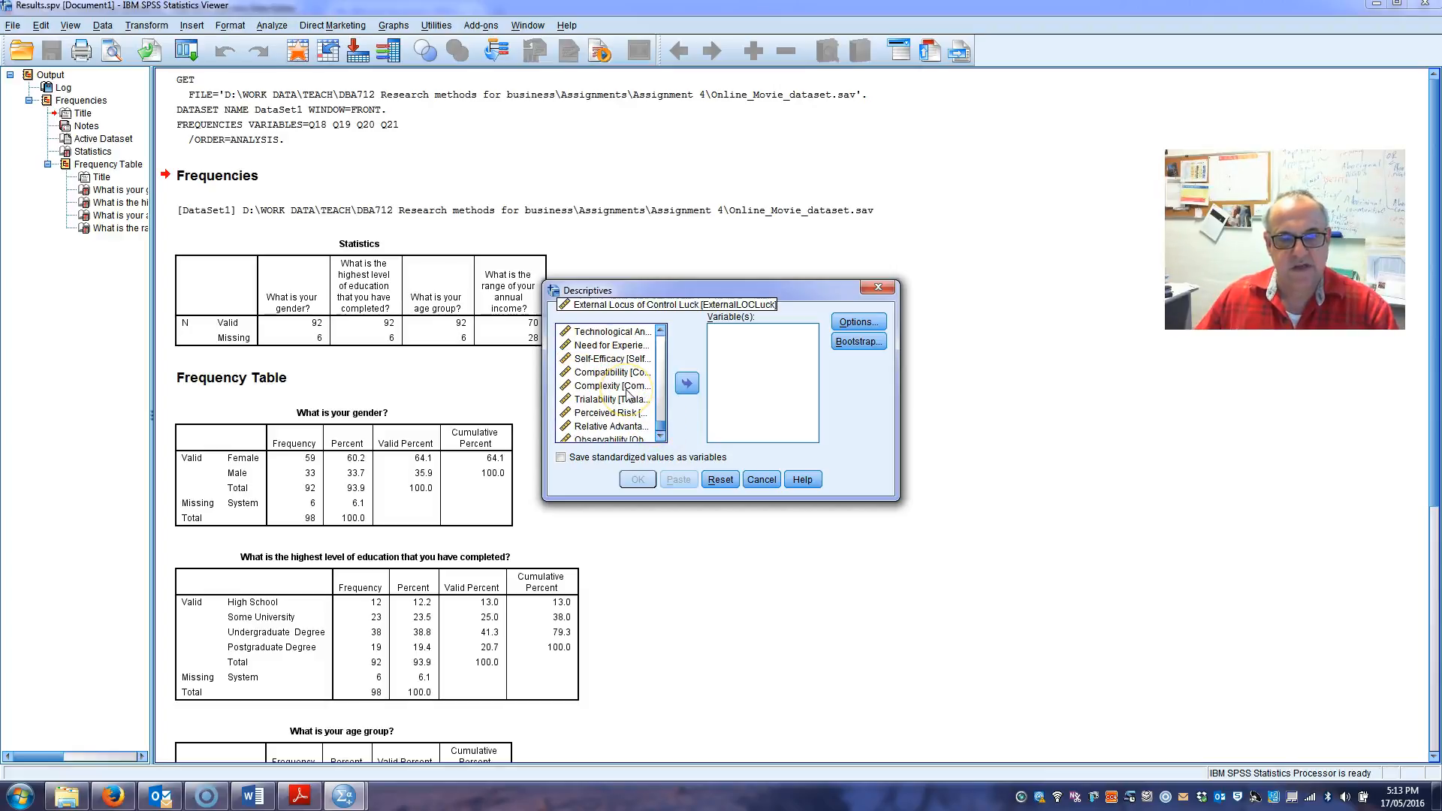
pyautogui.keyDown('shift'); pyautogui.click(628, 437); pyautogui.keyUp('shift')
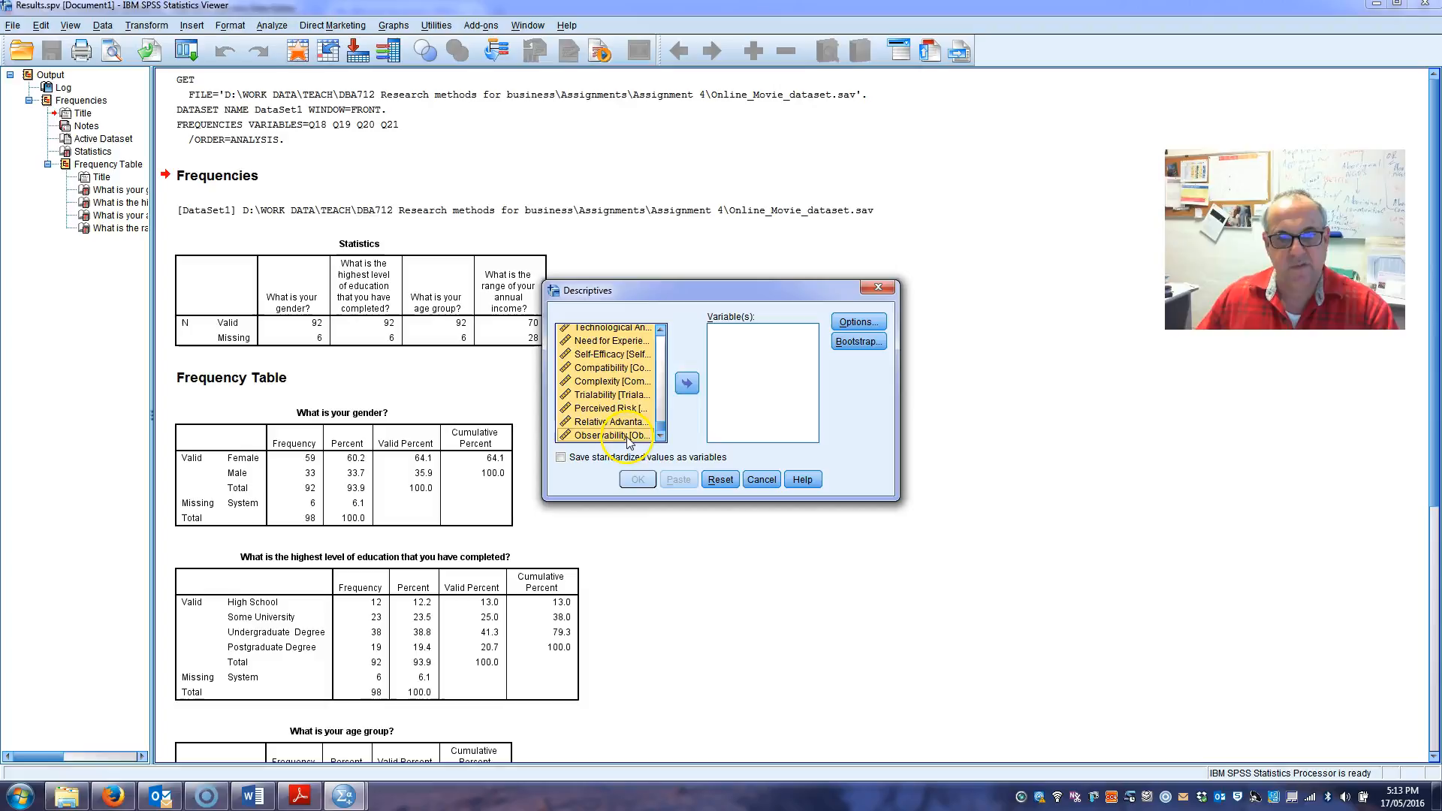
pyautogui.moveTo(660, 421); pyautogui.dragTo(663, 347)
pyautogui.click(686, 385)
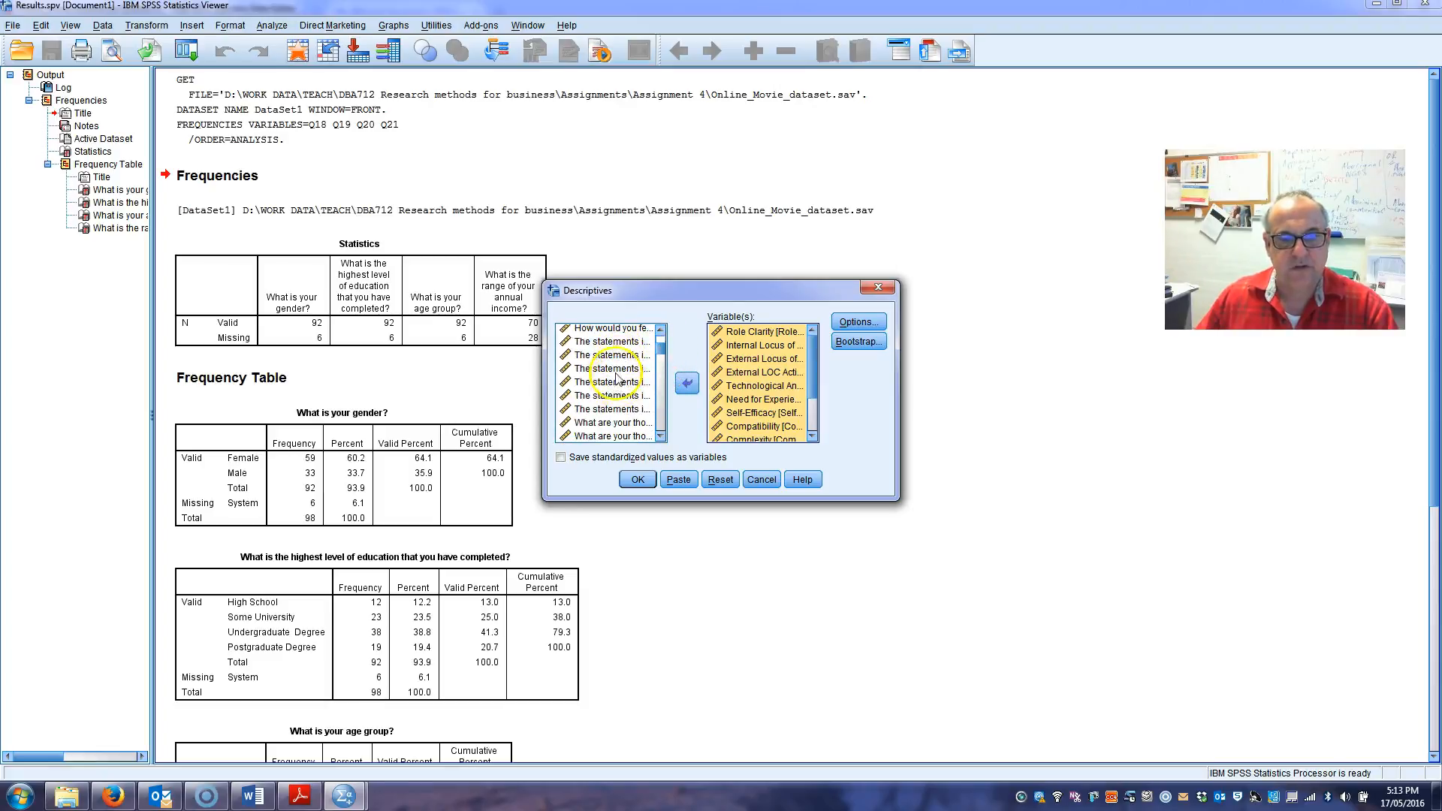
# - Add the purchase likelihood question Q16_1 to the Descriptives variables
pyautogui.scroll(-5, 616, 379)
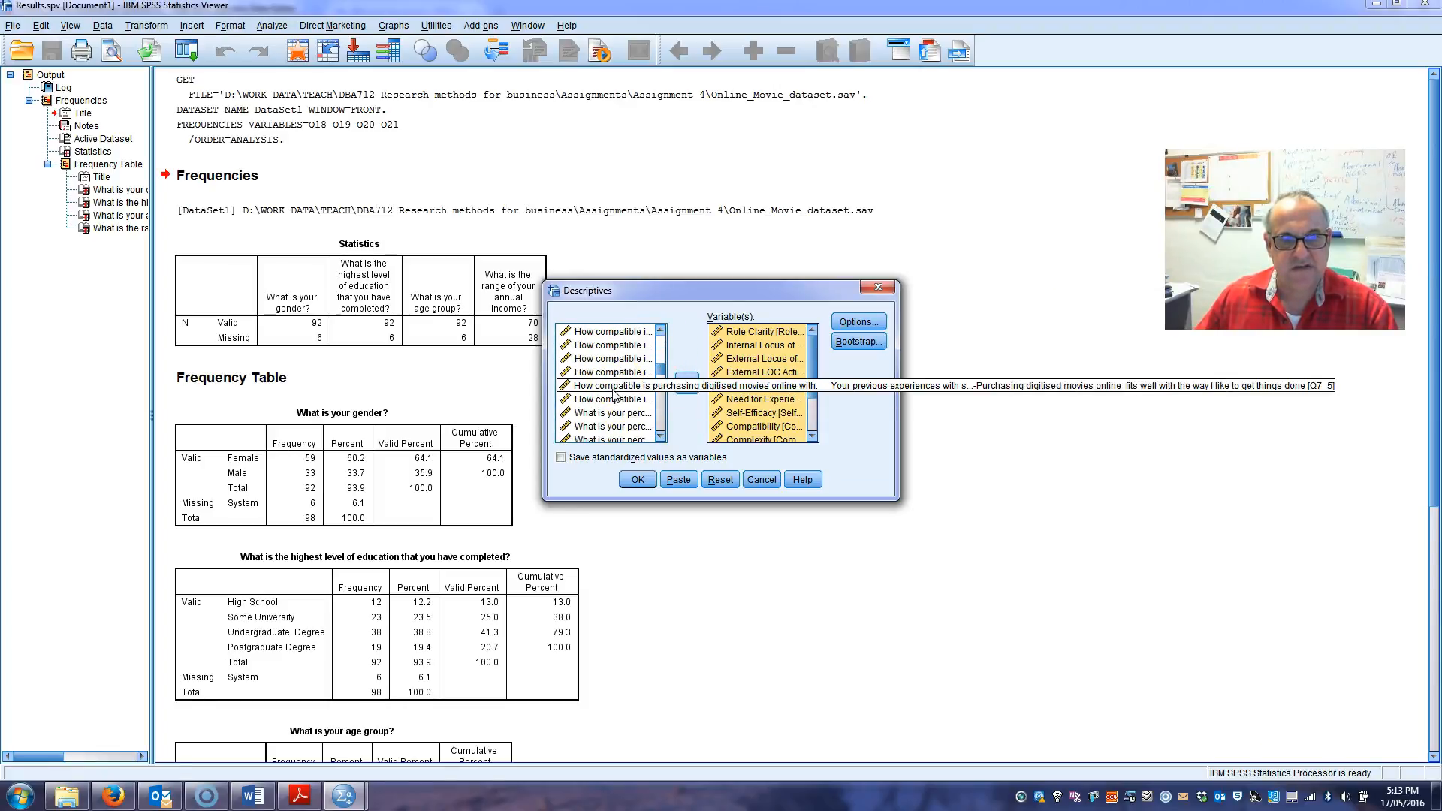
pyautogui.click(613, 387)
pyautogui.scroll(-3, 612, 406)
pyautogui.scroll(-5, 612, 421)
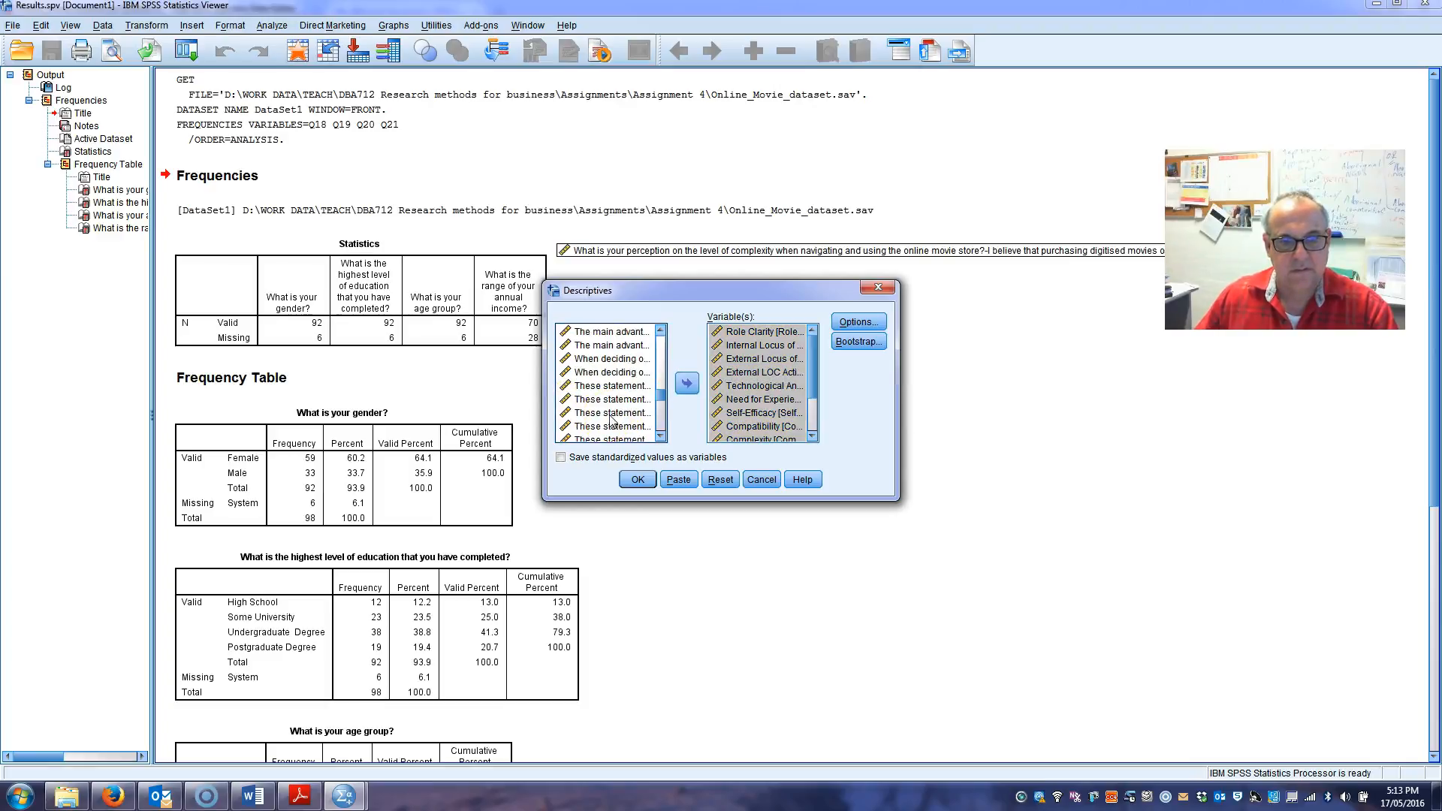
pyautogui.scroll(-1, 612, 420)
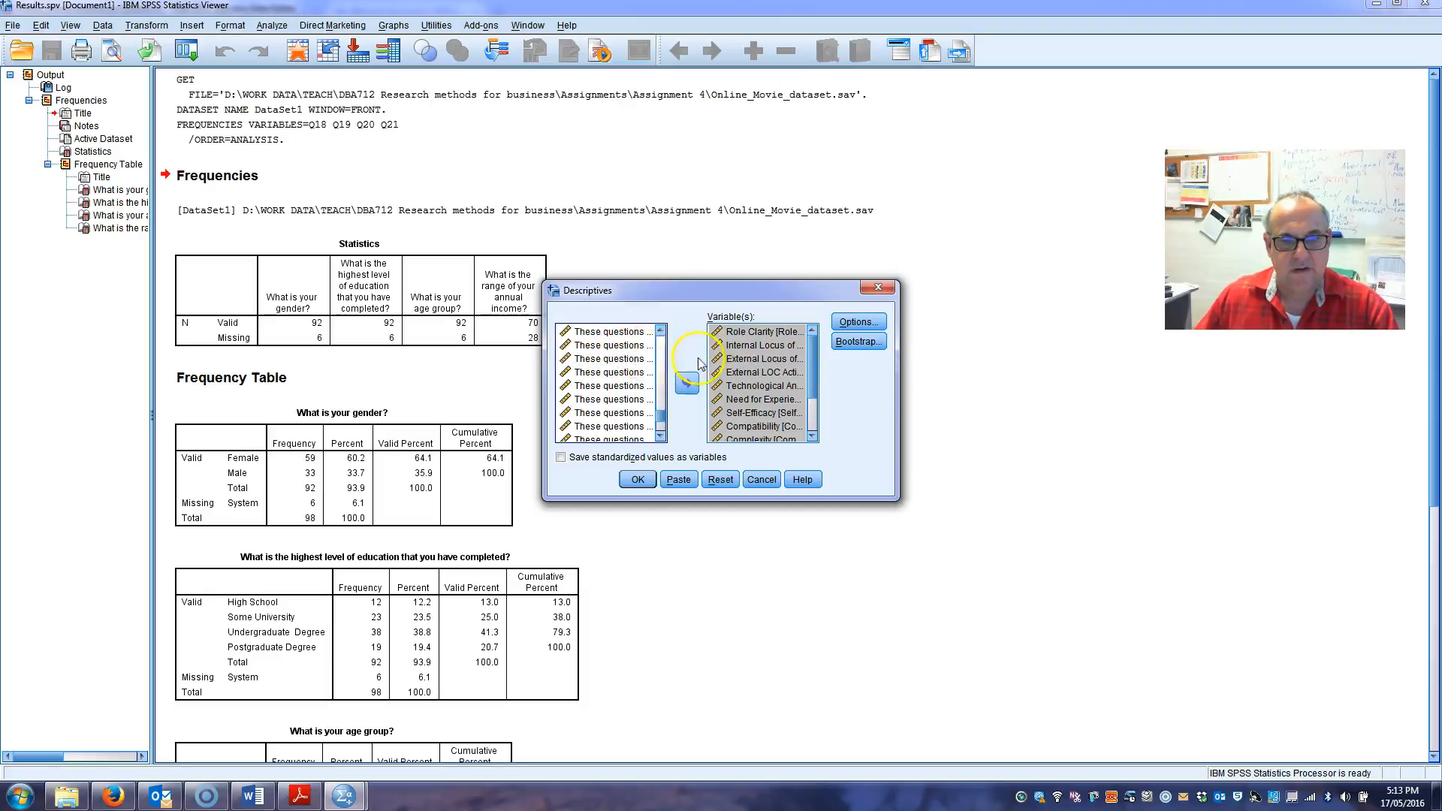
pyautogui.click(661, 331)
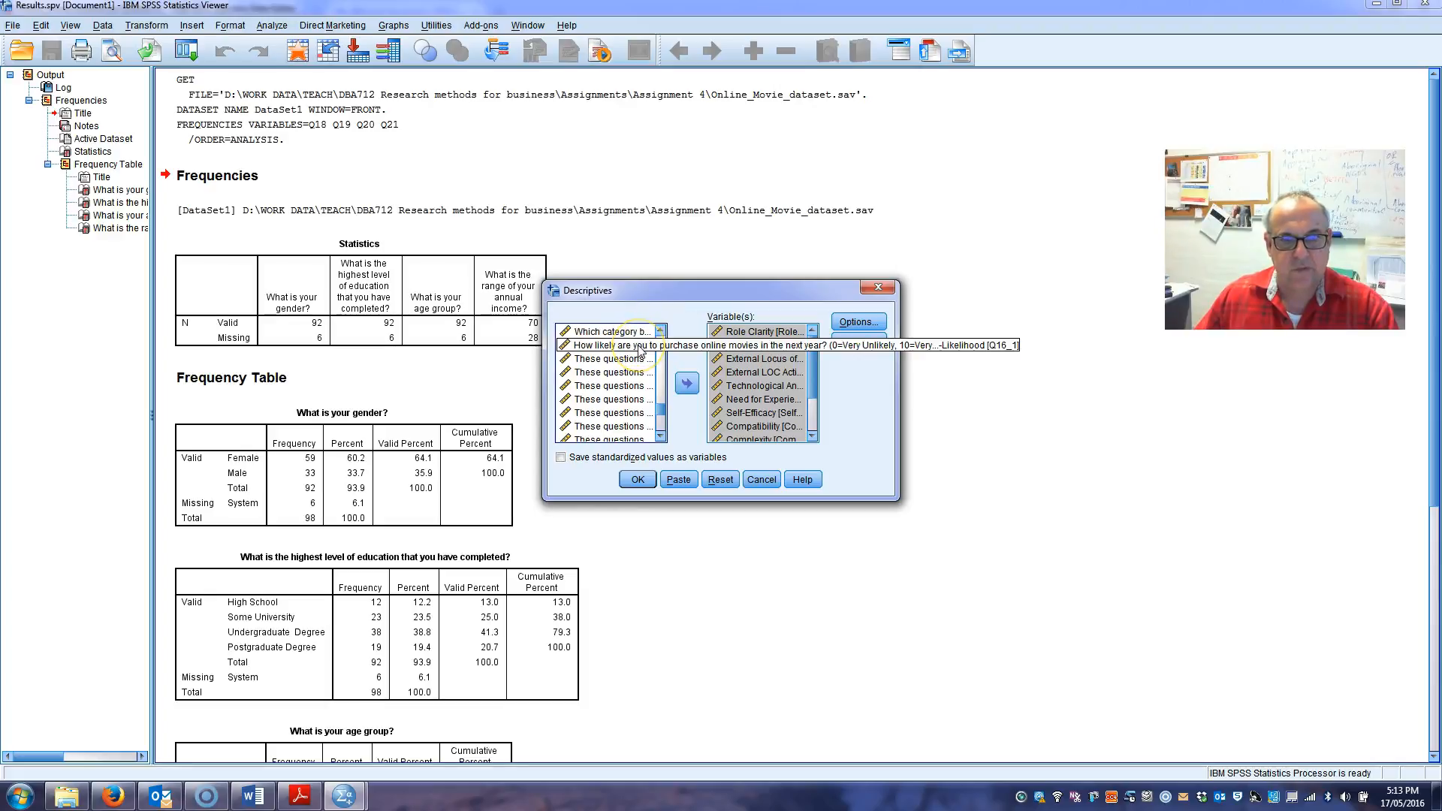
pyautogui.click(638, 346)
pyautogui.click(686, 383)
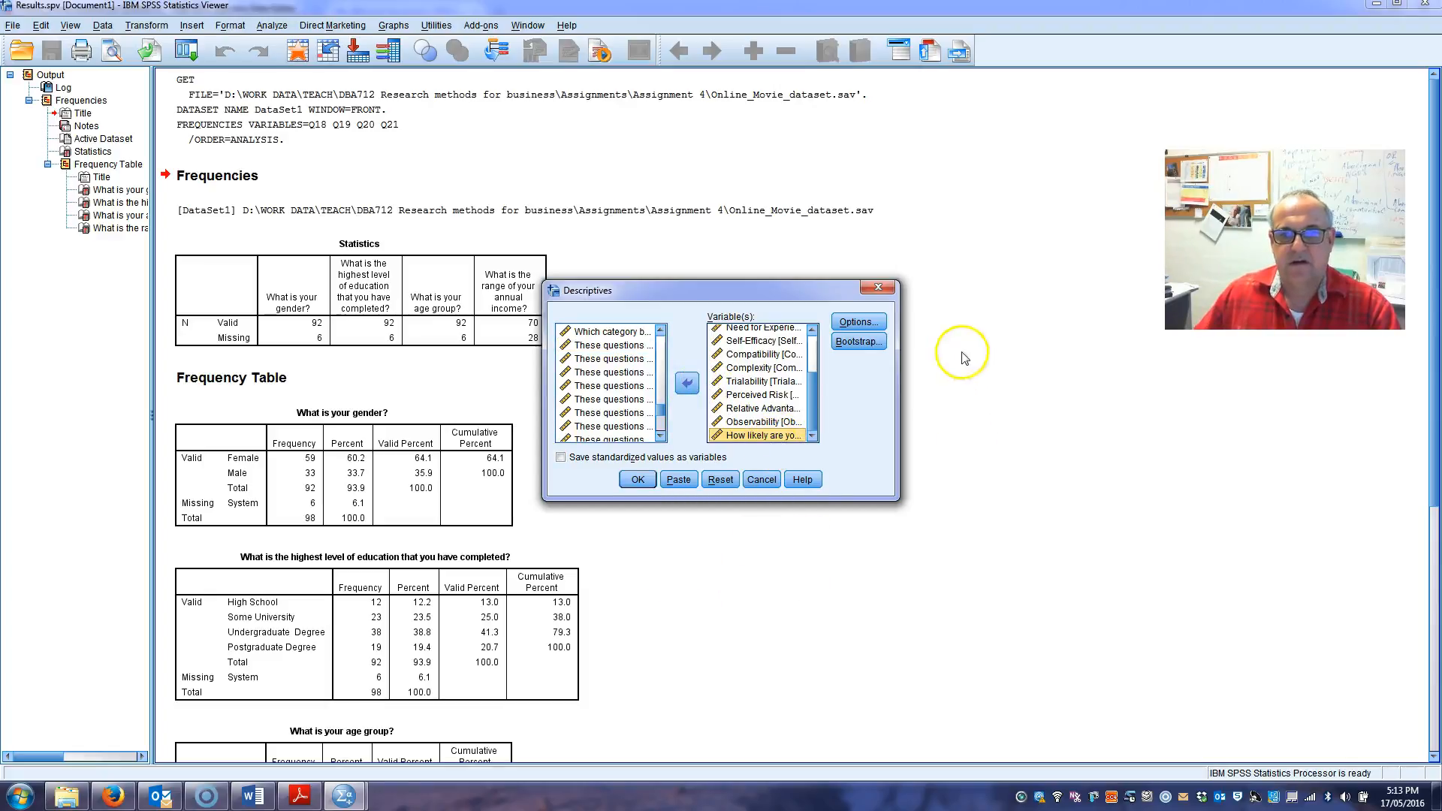
# - Include the range among the Descriptives statistics and run the analysis
pyautogui.click(879, 328)
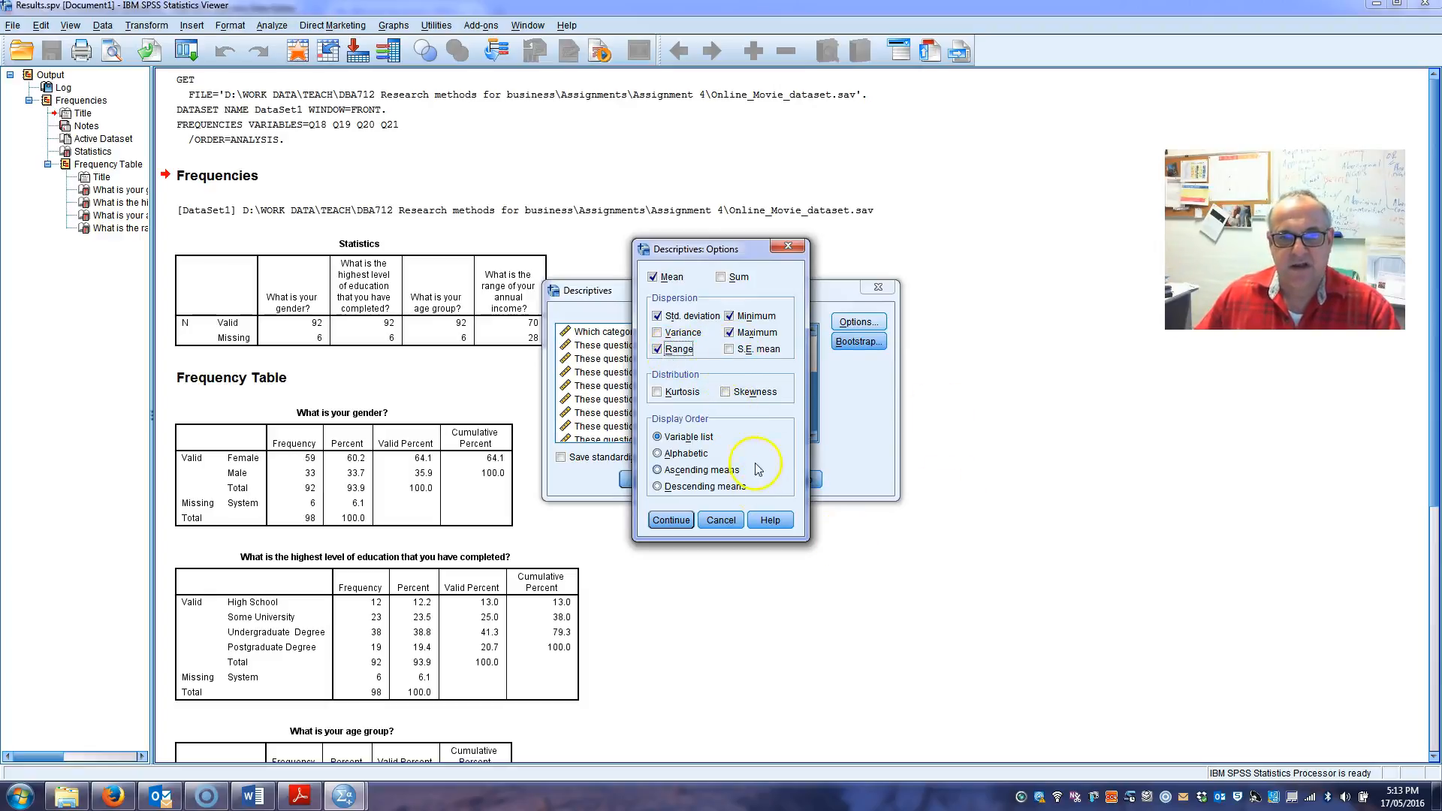
pyautogui.click(671, 519)
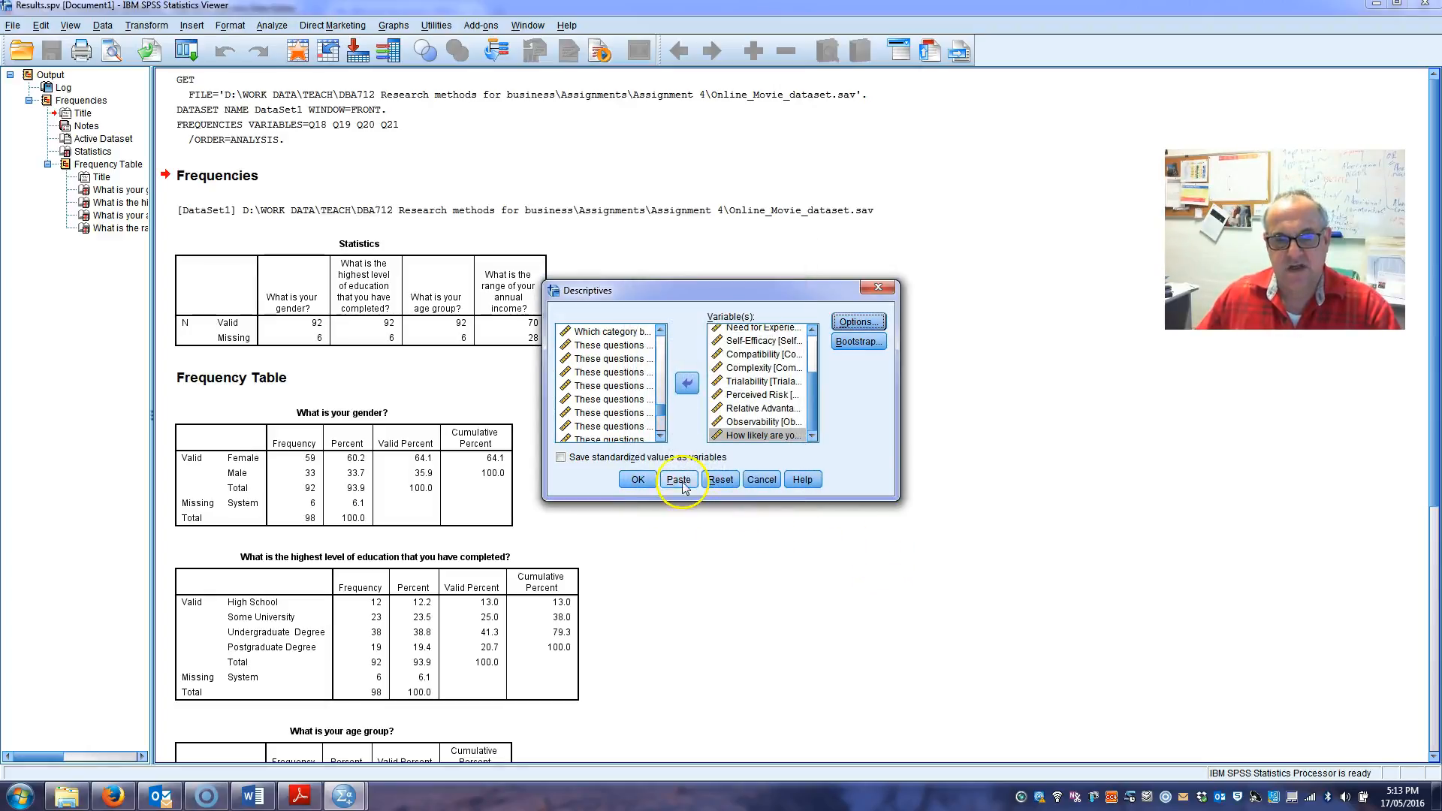
pyautogui.click(635, 479)
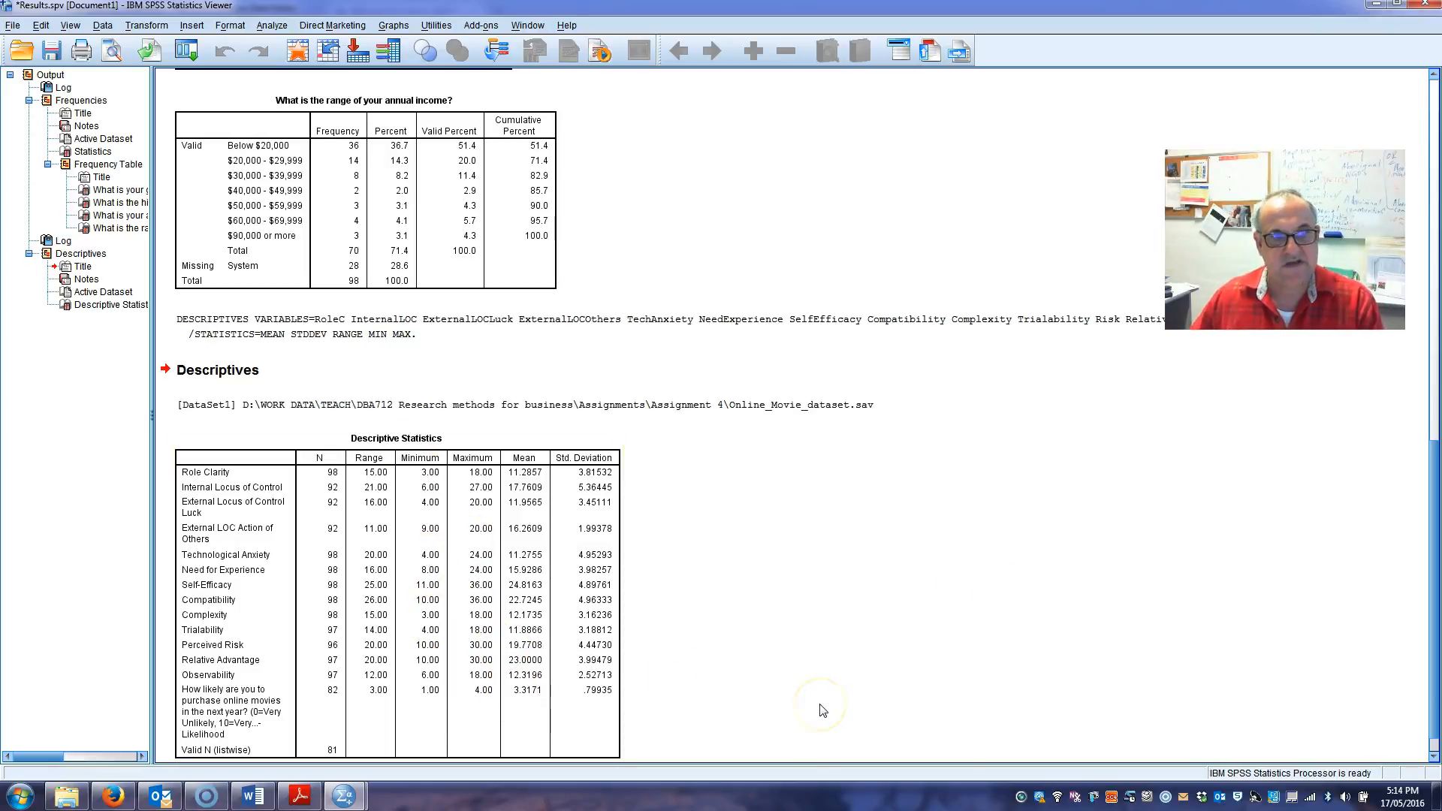
# - Save the updated Results output and view the Descriptive Statistics table
pyautogui.click(52, 51)
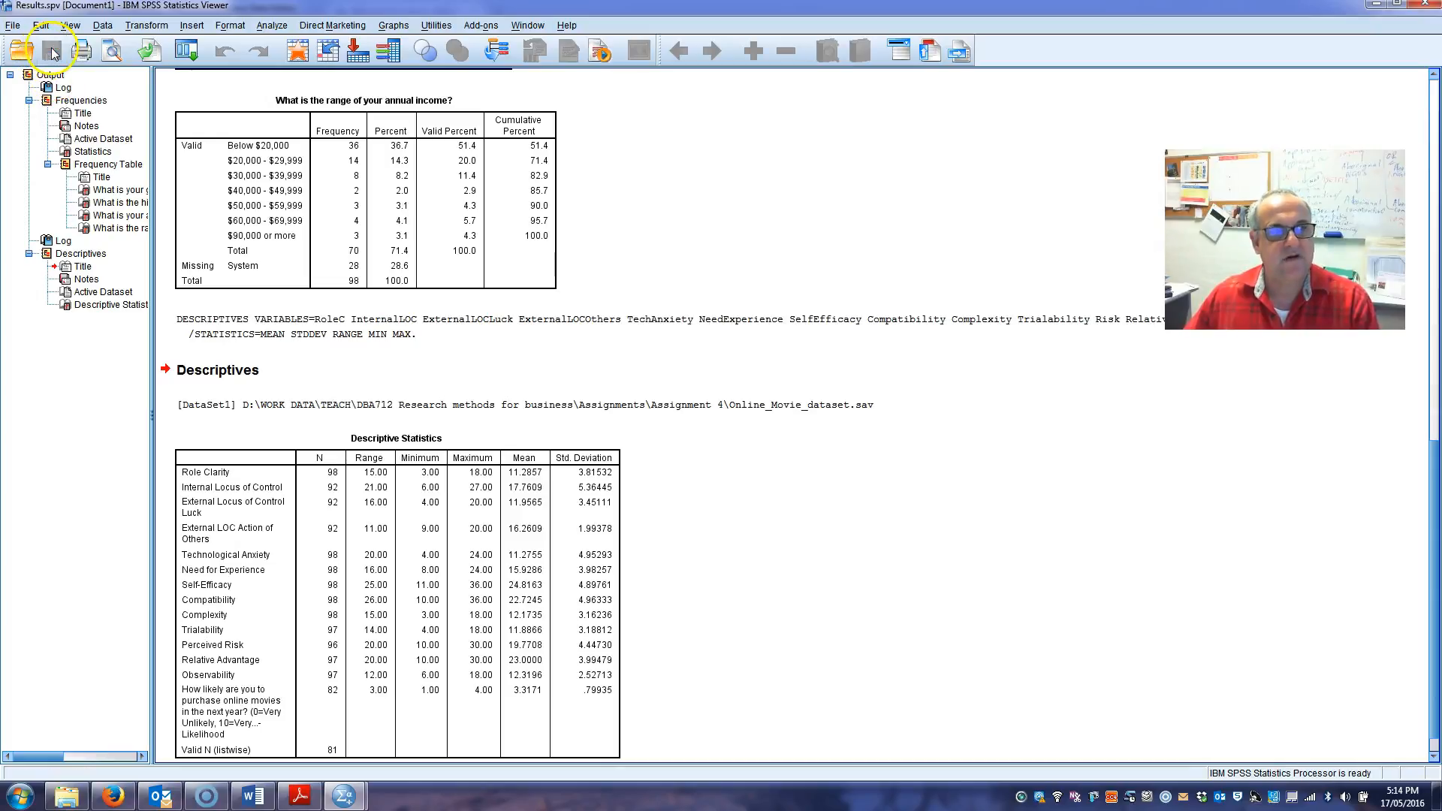
pyautogui.scroll(-1, 660, 487)
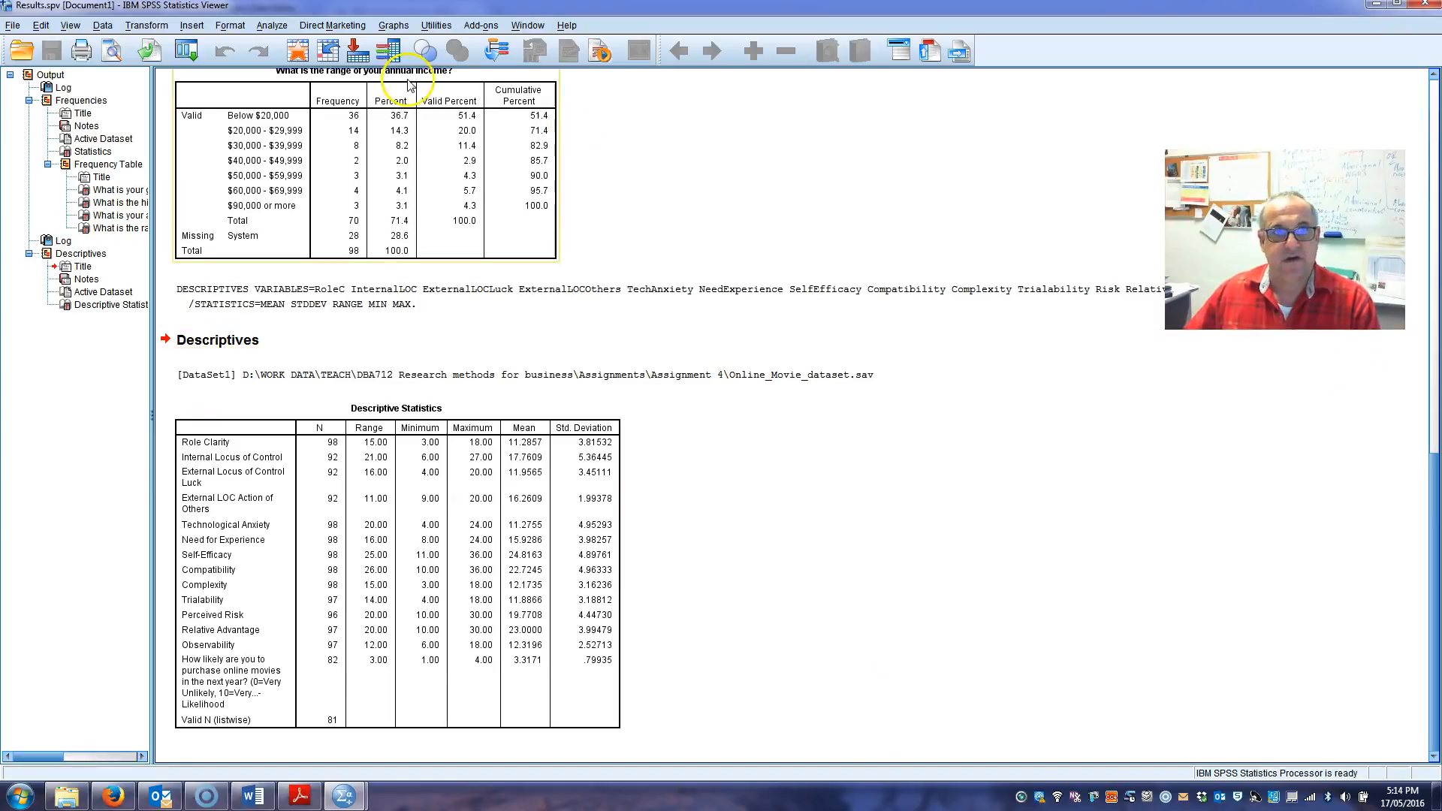
# - Open the Linear Regression procedure and assign the online movie purchase likelihood question as the dependent variable
pyautogui.click(274, 26)
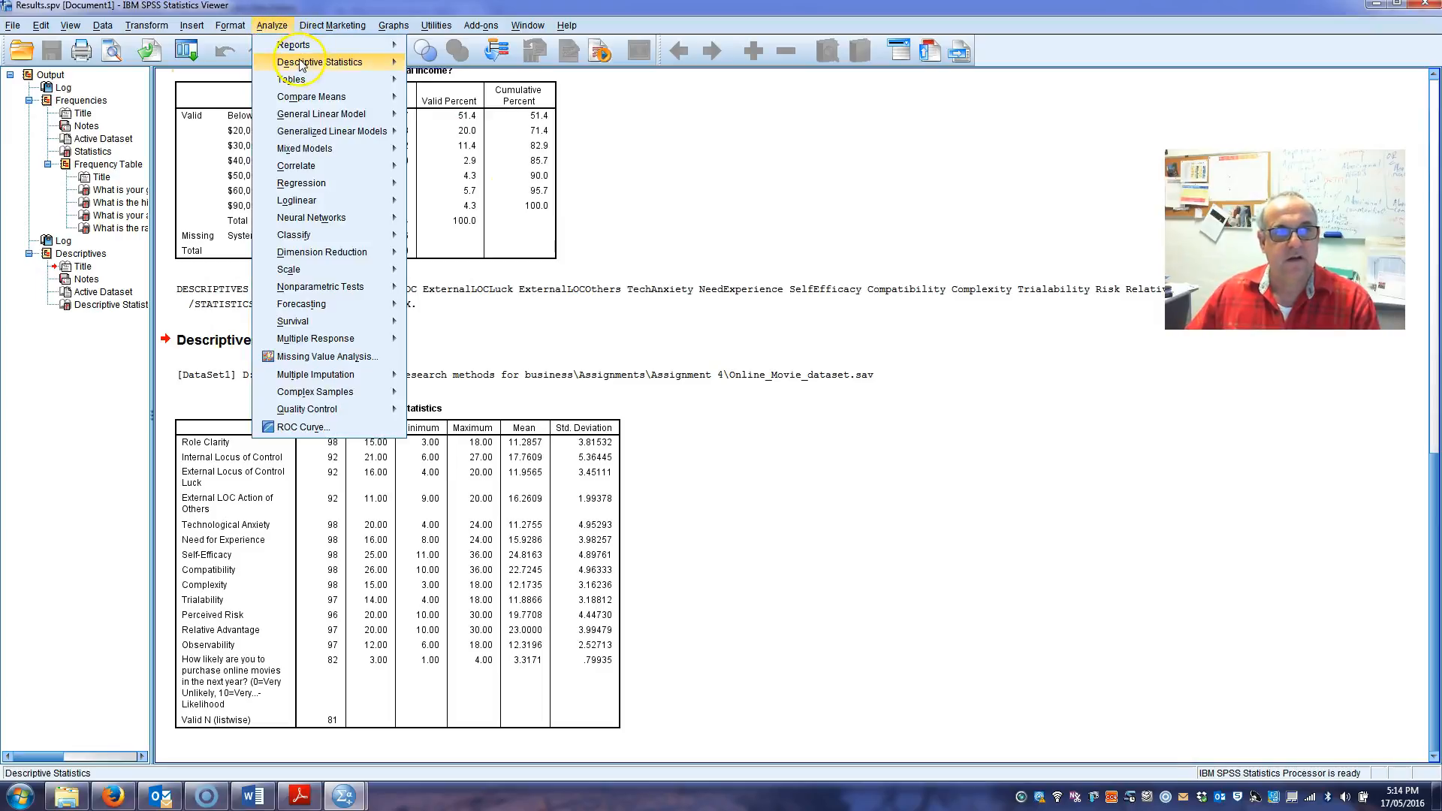
pyautogui.moveTo(304, 66)
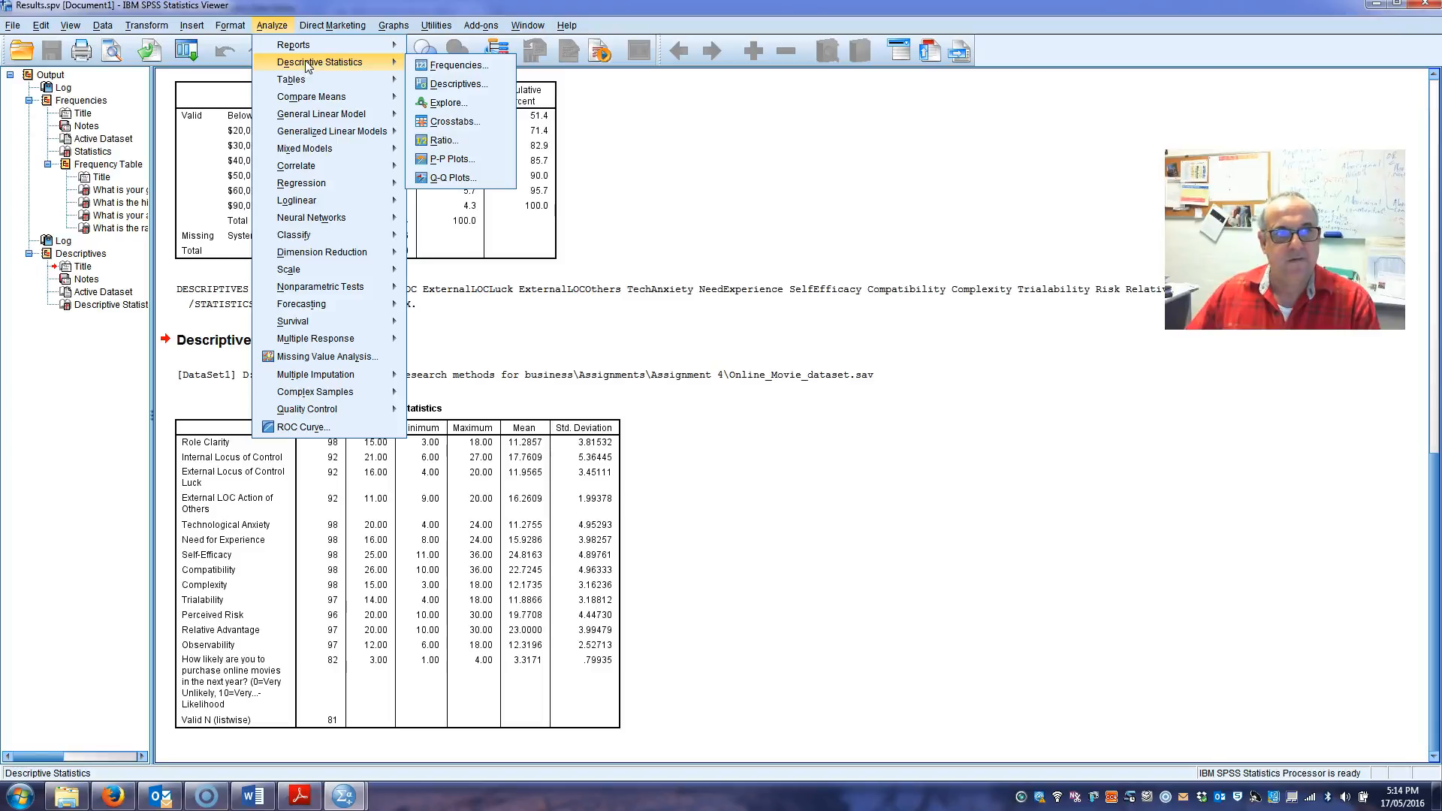
pyautogui.moveTo(327, 188)
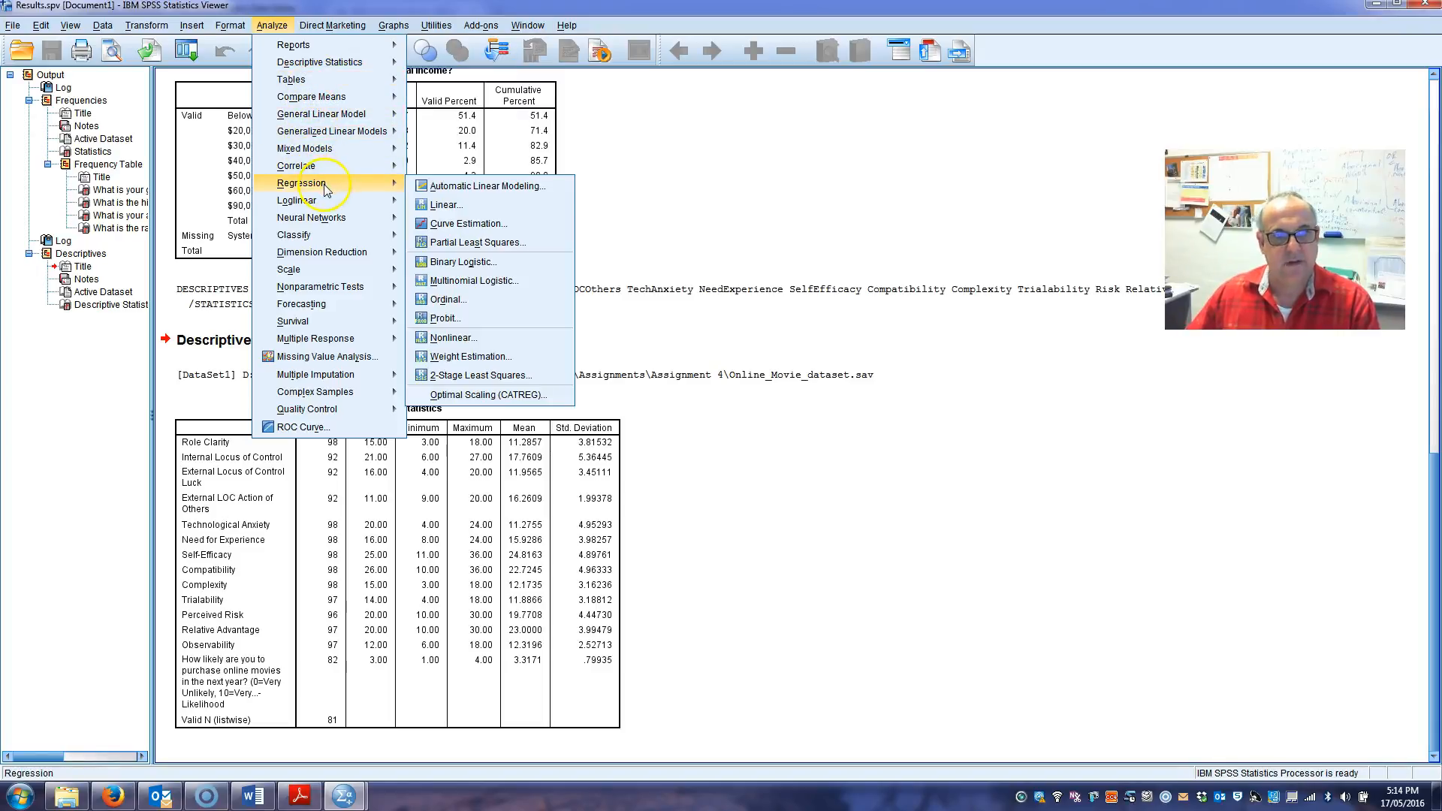
pyautogui.click(531, 203)
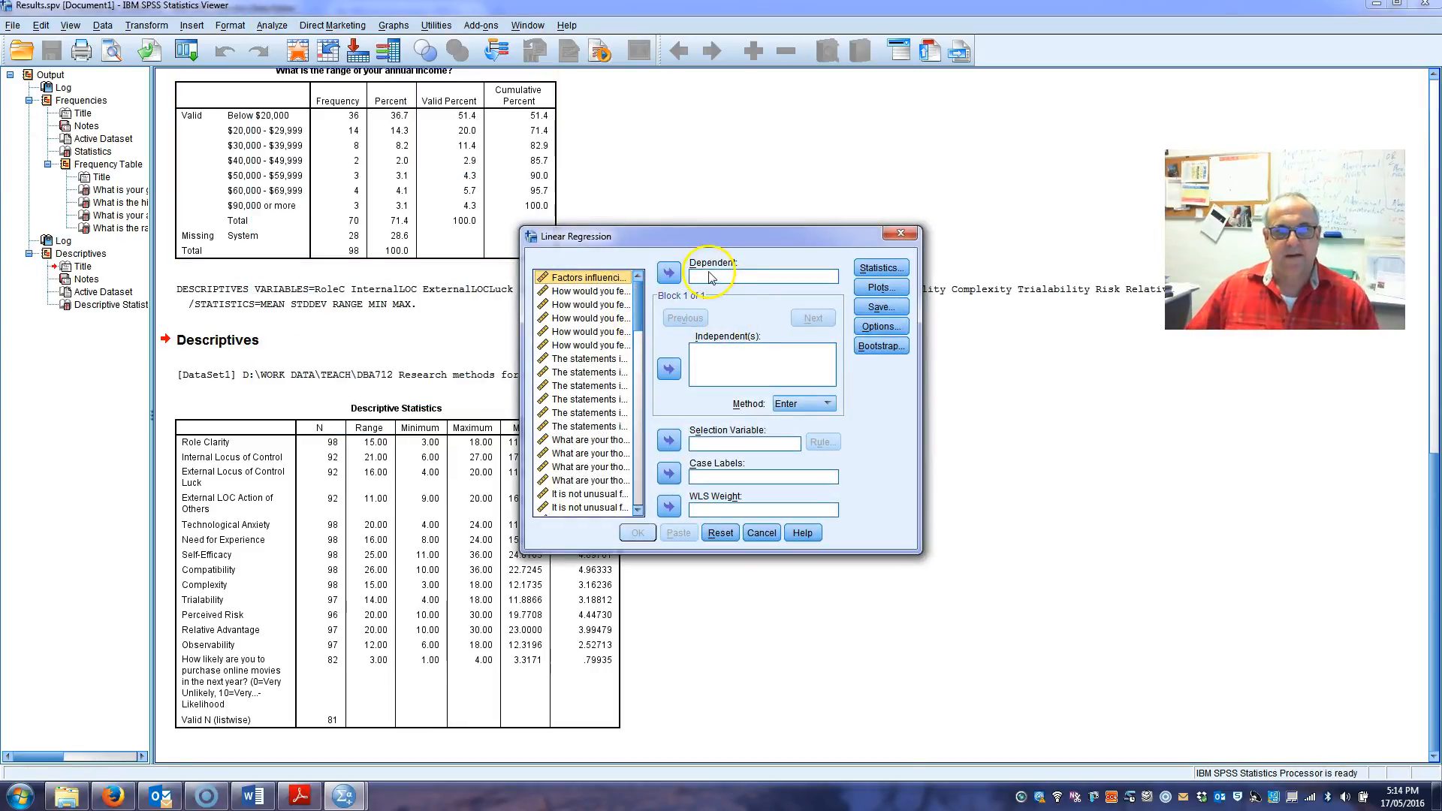
pyautogui.moveTo(631, 304); pyautogui.dragTo(640, 405)
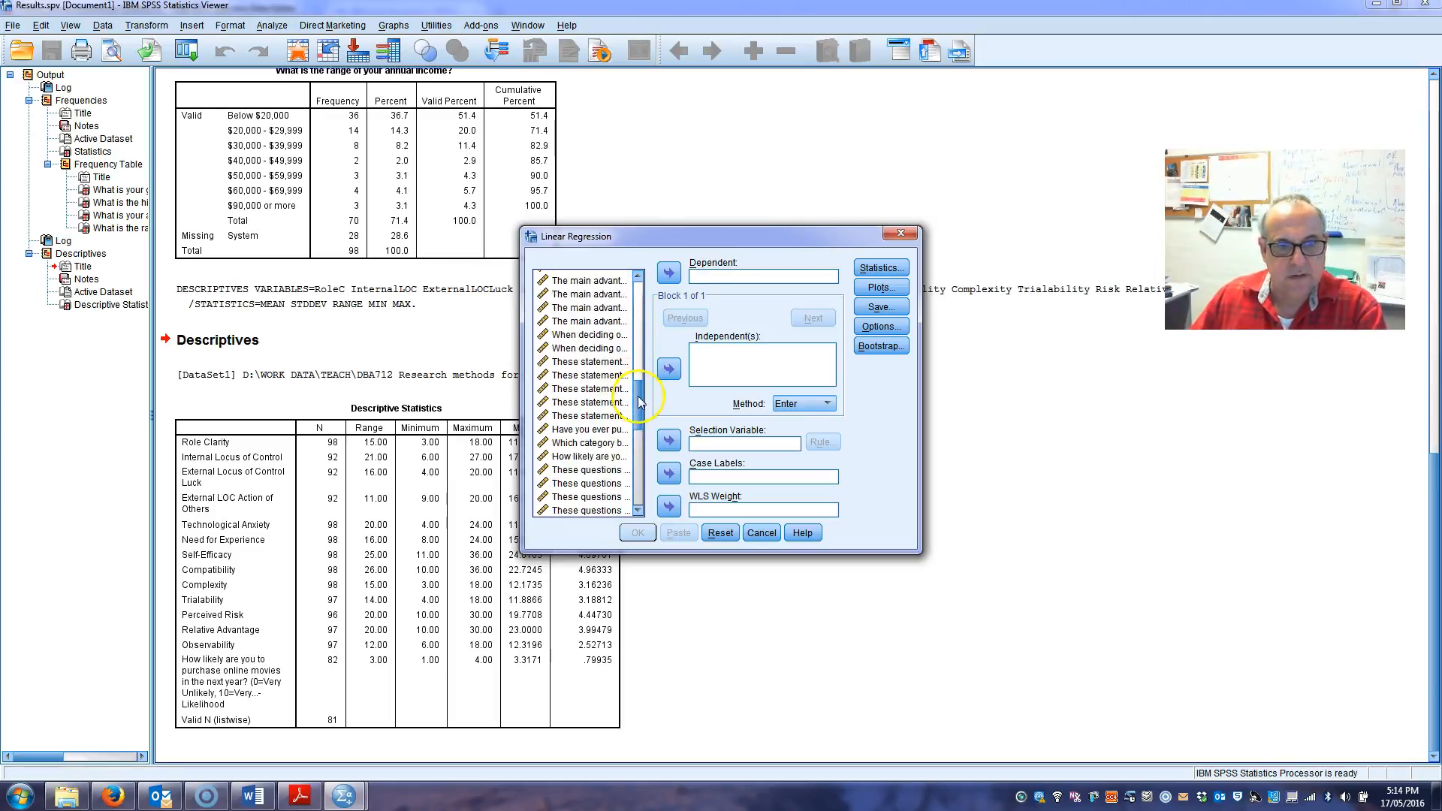
pyautogui.click(593, 458)
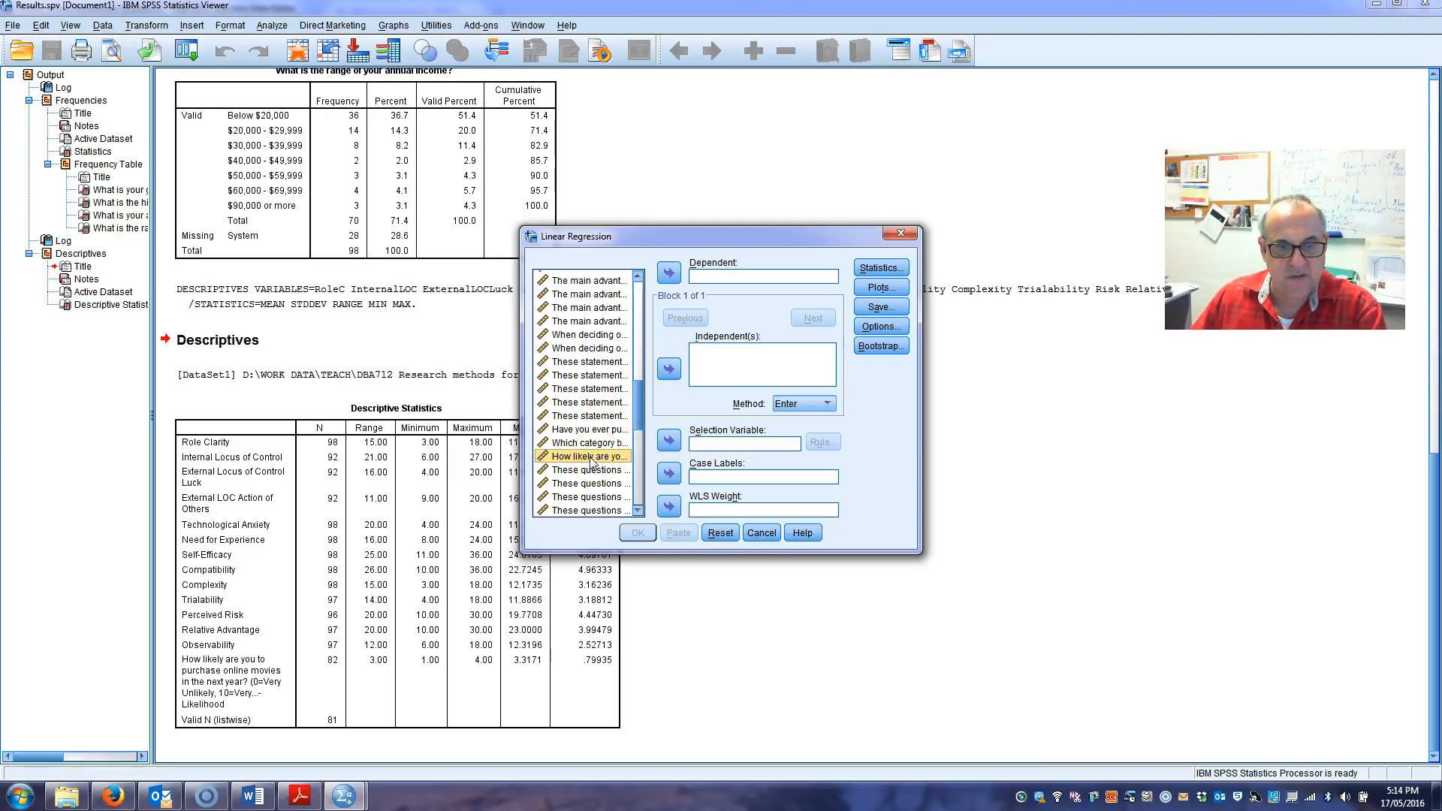
pyautogui.click(681, 282)
pyautogui.moveTo(641, 406); pyautogui.dragTo(639, 492)
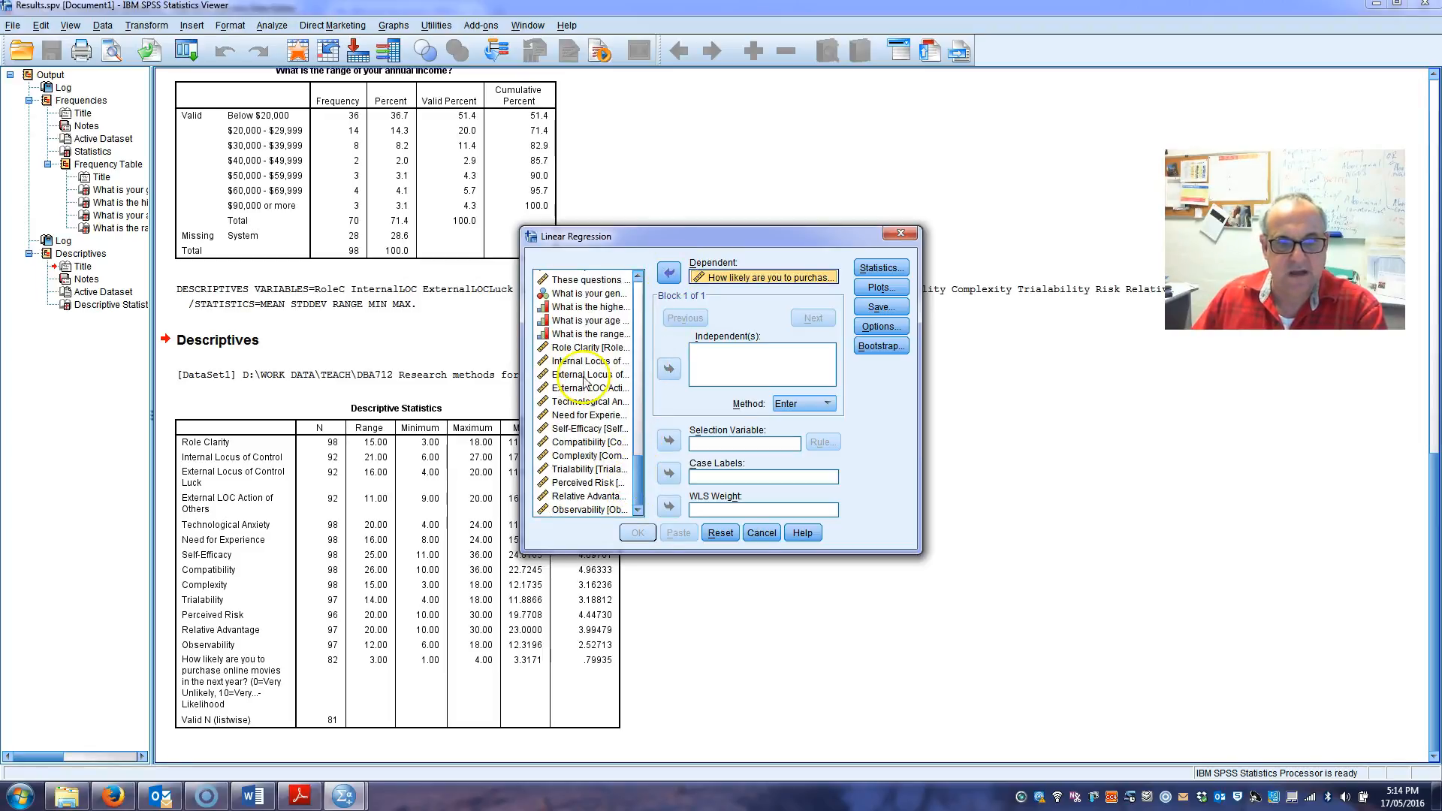
pyautogui.click(590, 347)
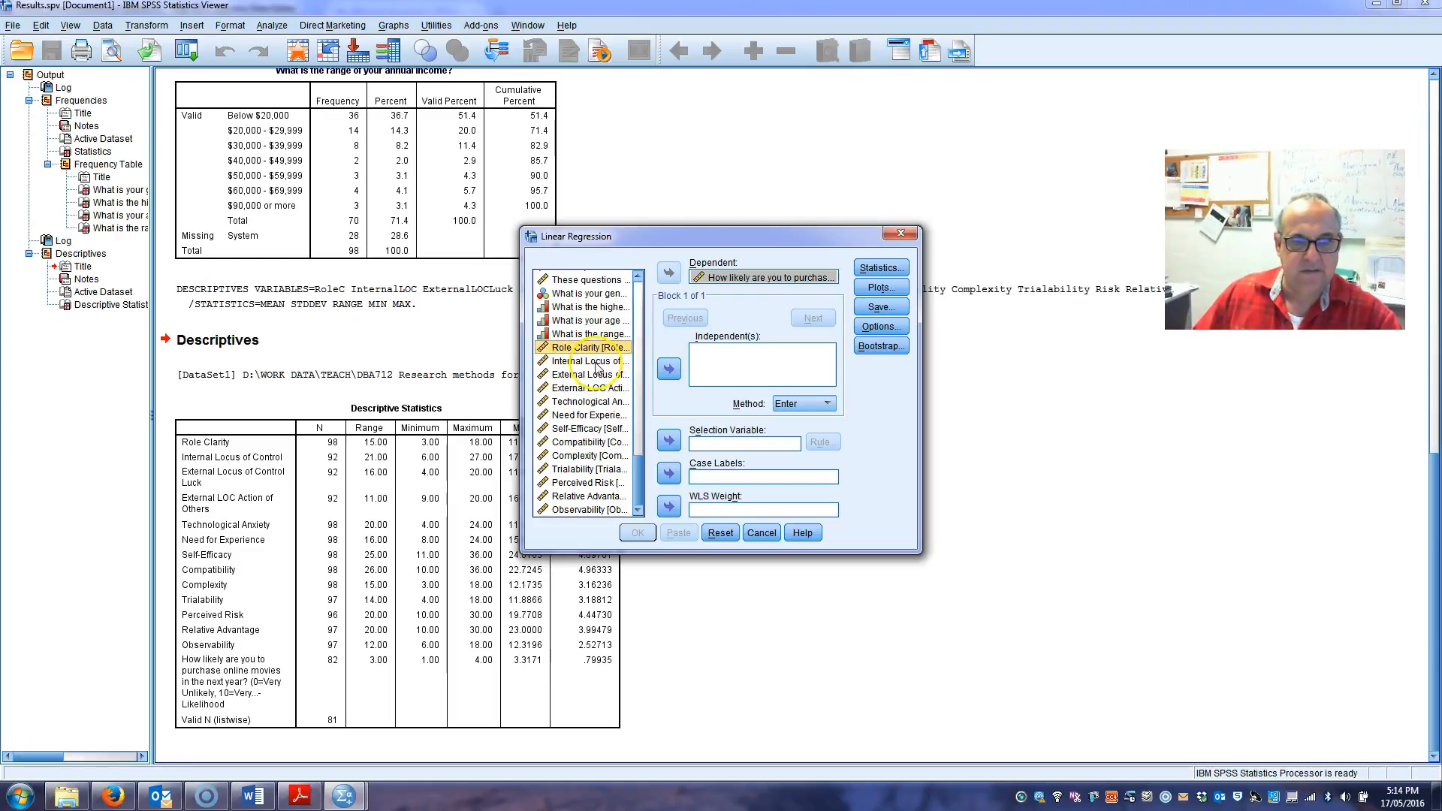
pyautogui.keyDown('ctrl'); pyautogui.click(596, 363); pyautogui.keyUp('ctrl')
pyautogui.keyDown('ctrl'); pyautogui.click(592, 375); pyautogui.keyUp('ctrl')
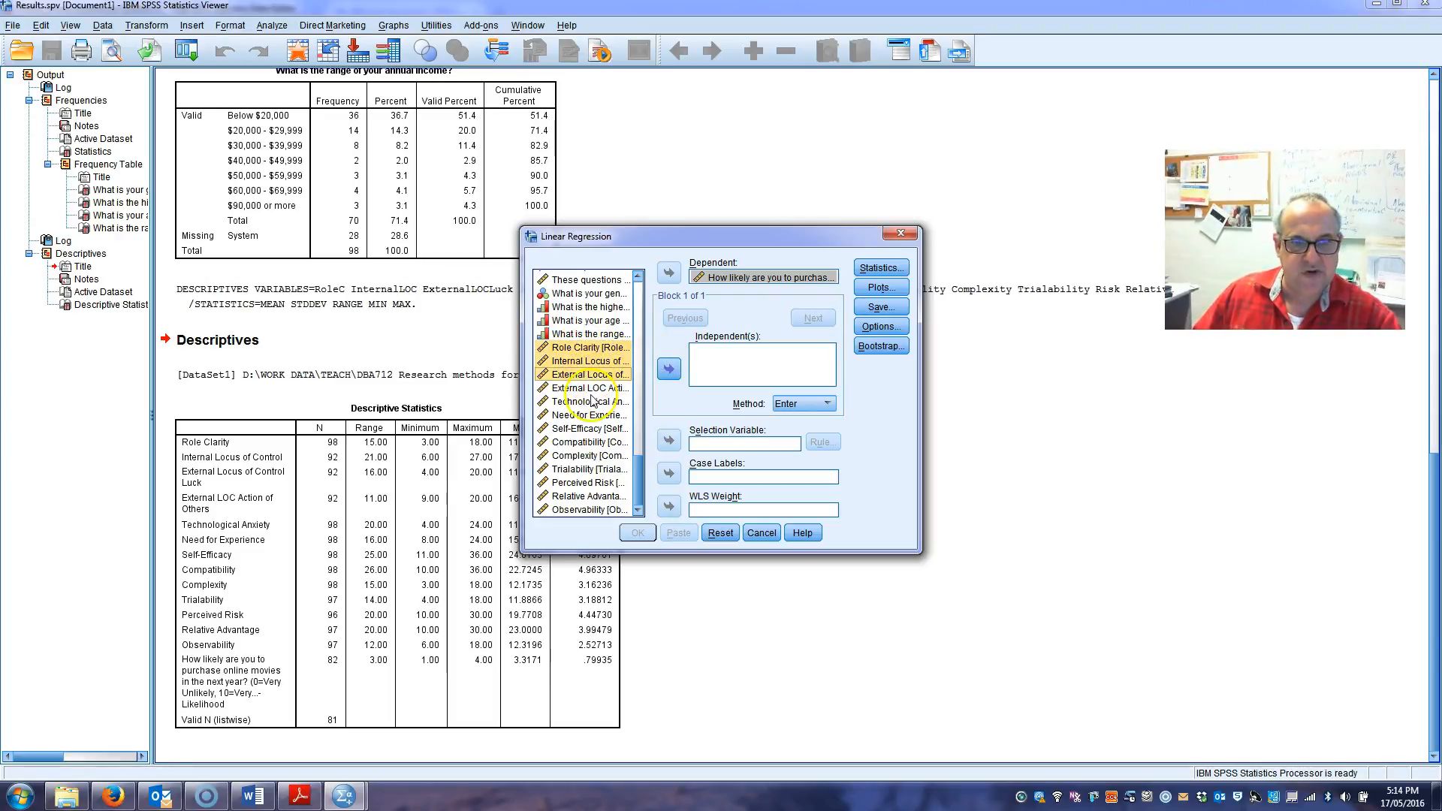
pyautogui.keyDown('ctrl'); pyautogui.click(592, 416); pyautogui.keyUp('ctrl')
pyautogui.keyDown('ctrl'); pyautogui.click(587, 389); pyautogui.keyUp('ctrl')
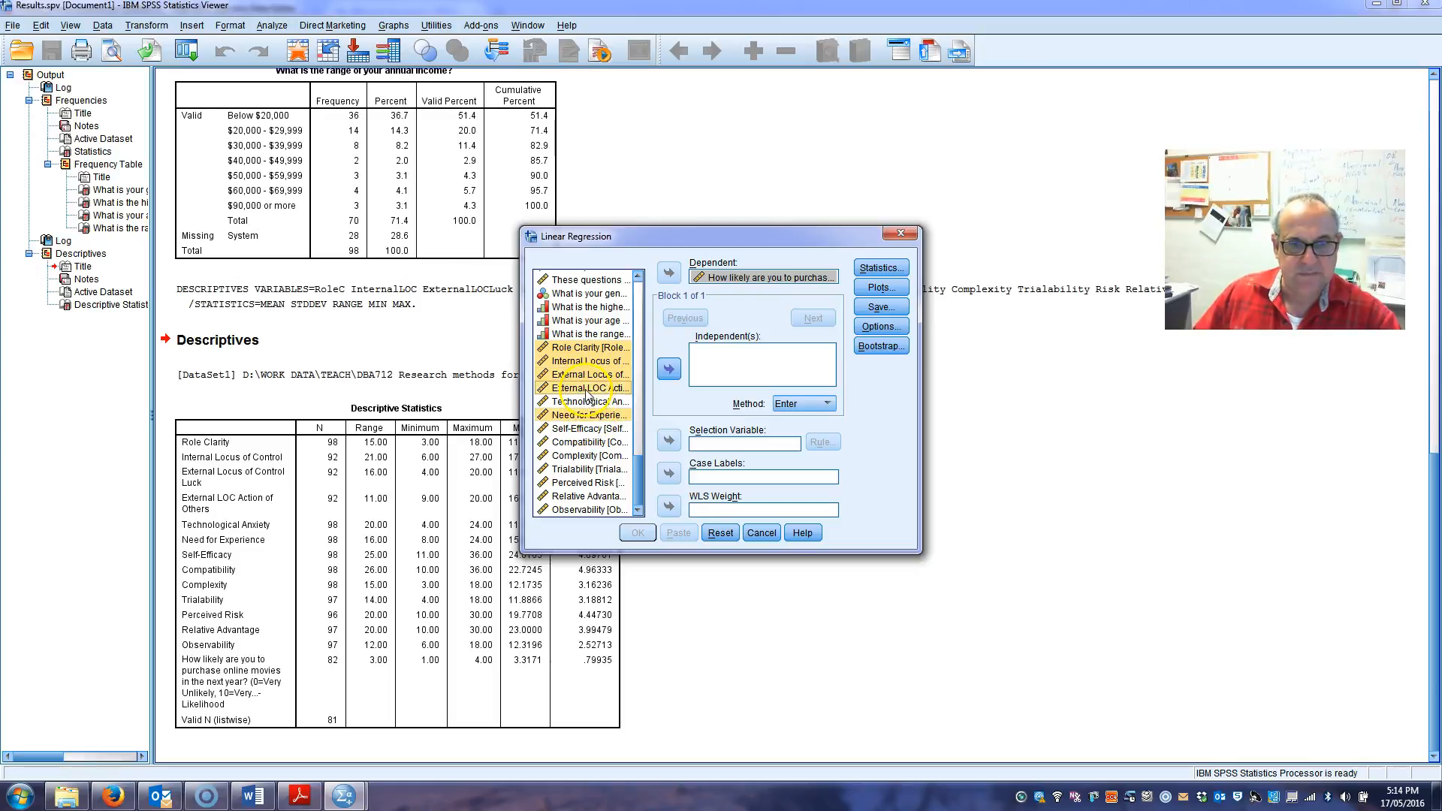
pyautogui.keyDown('shift'); pyautogui.click(579, 403); pyautogui.keyUp('shift')
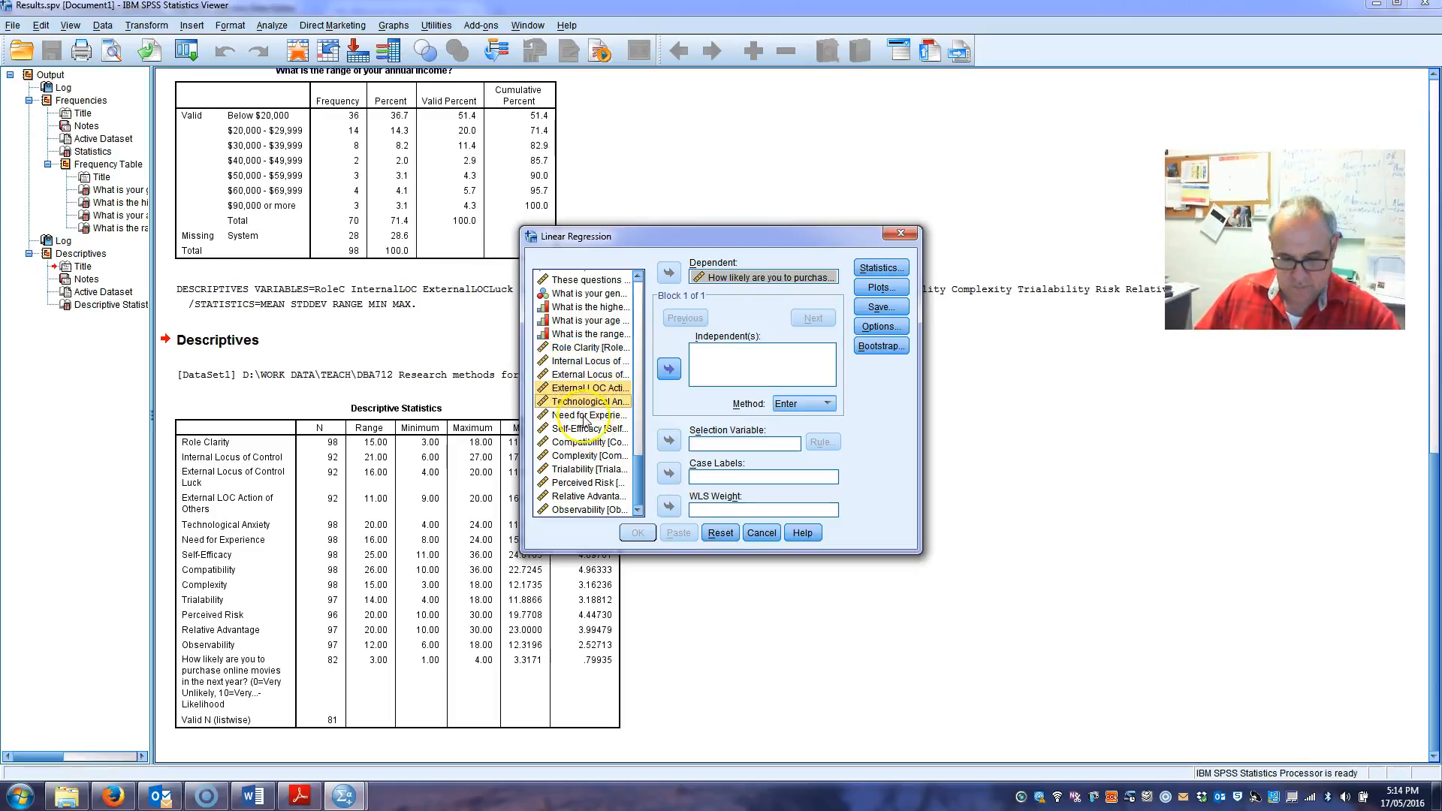
# - Add all composite scale variables from Role Clarity through Observability as independent variables of the regression
pyautogui.click(579, 347)
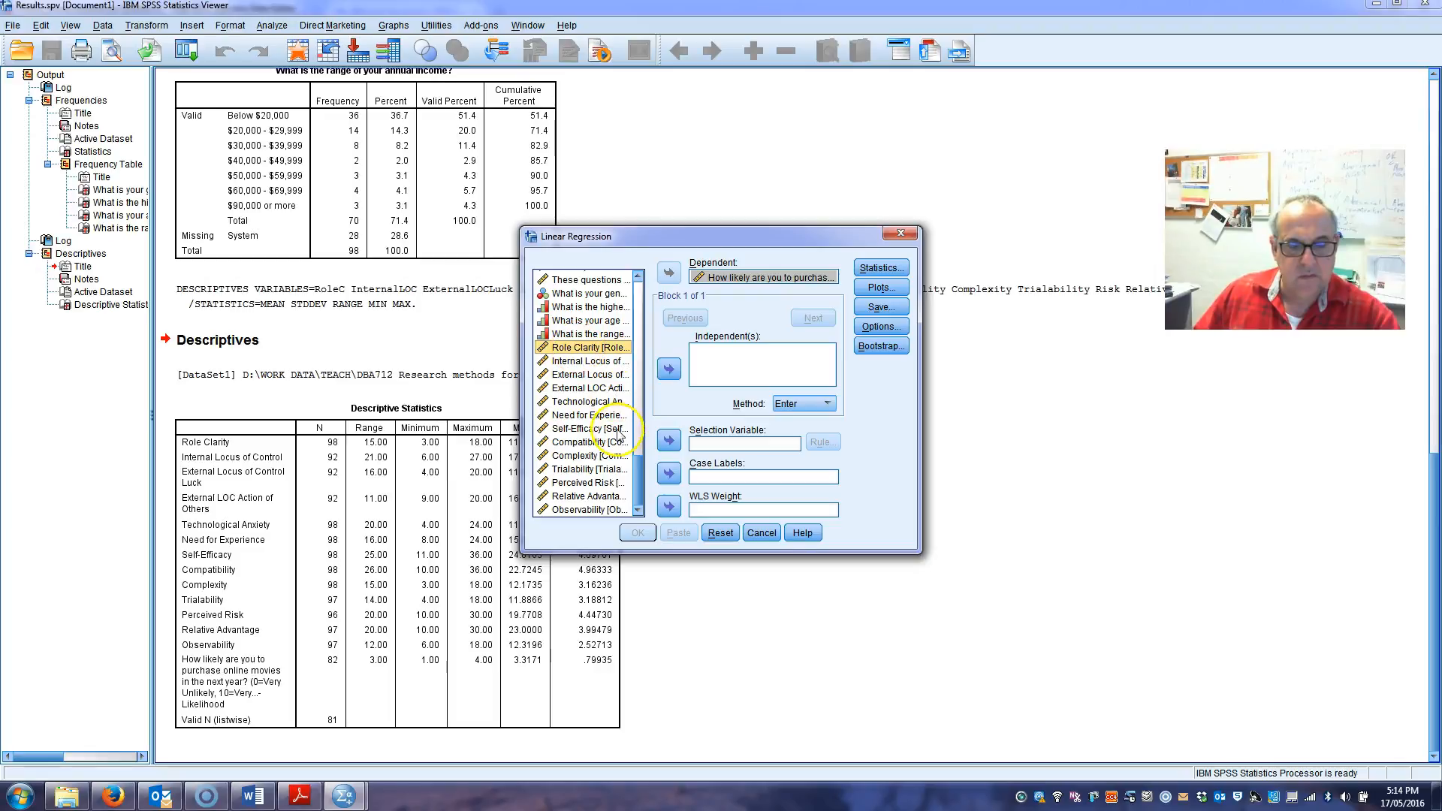
pyautogui.keyDown('shift'); pyautogui.click(599, 510); pyautogui.keyUp('shift')
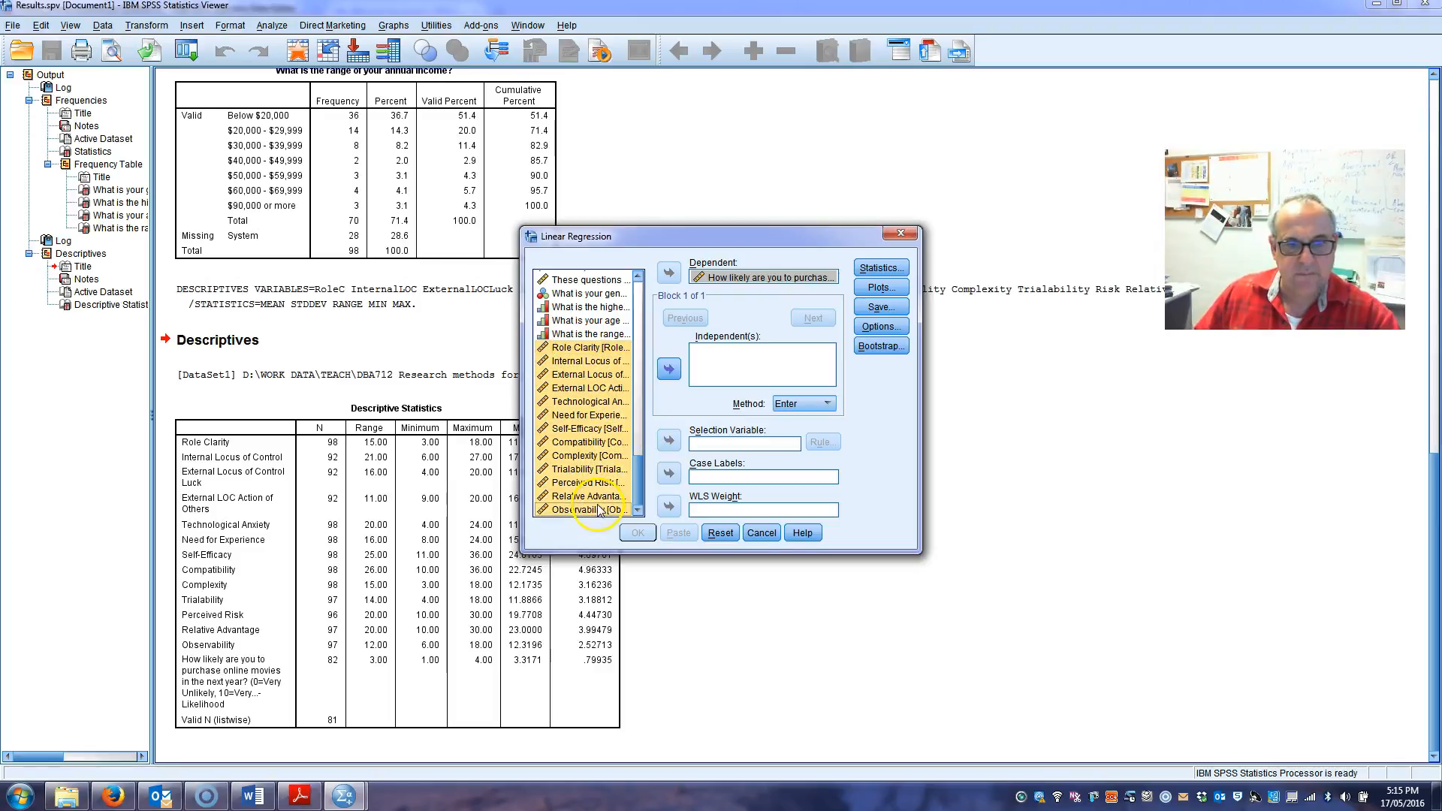
pyautogui.click(668, 368)
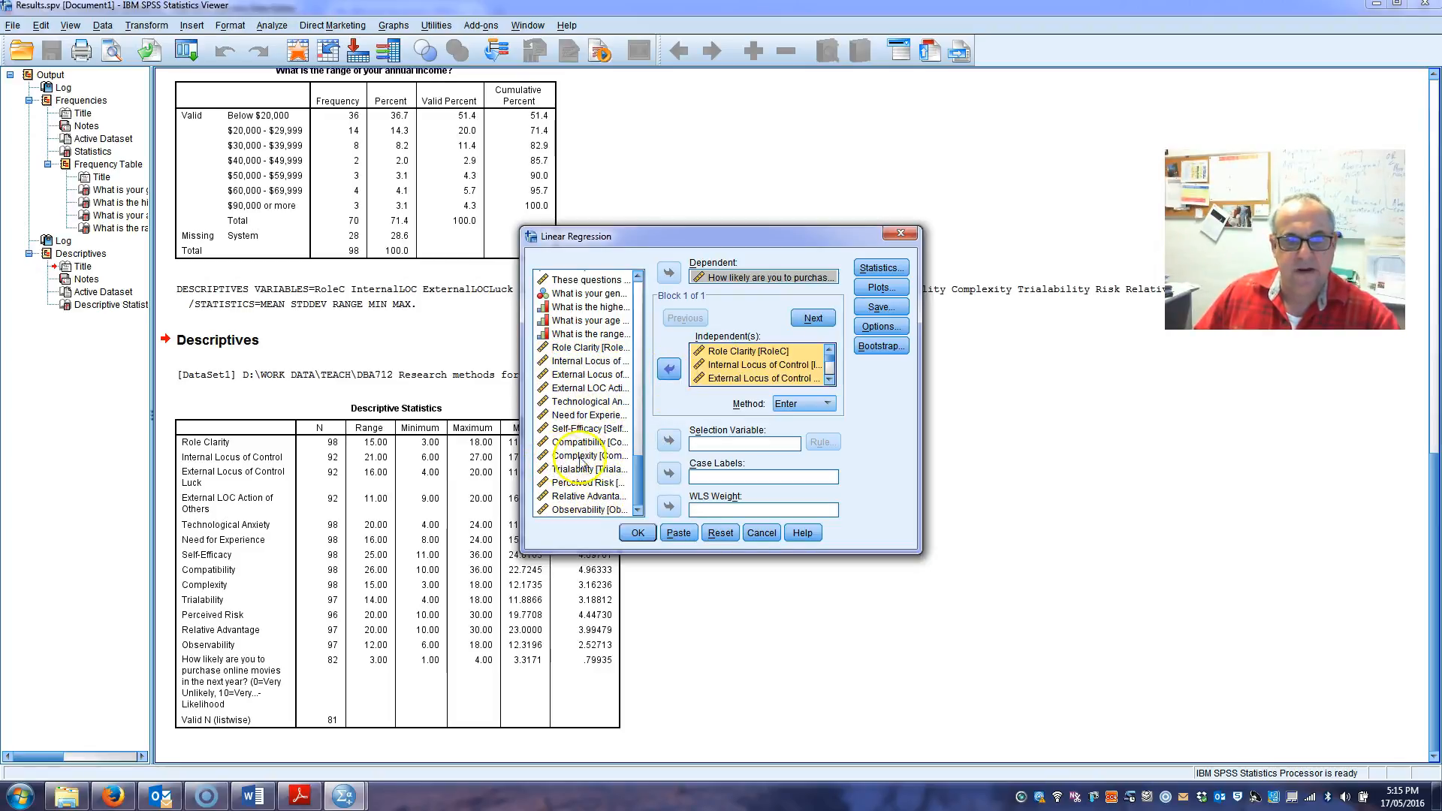
# - Add the gender question Q18 to the independent variables and run the regression with the Enter method
pyautogui.click(586, 296)
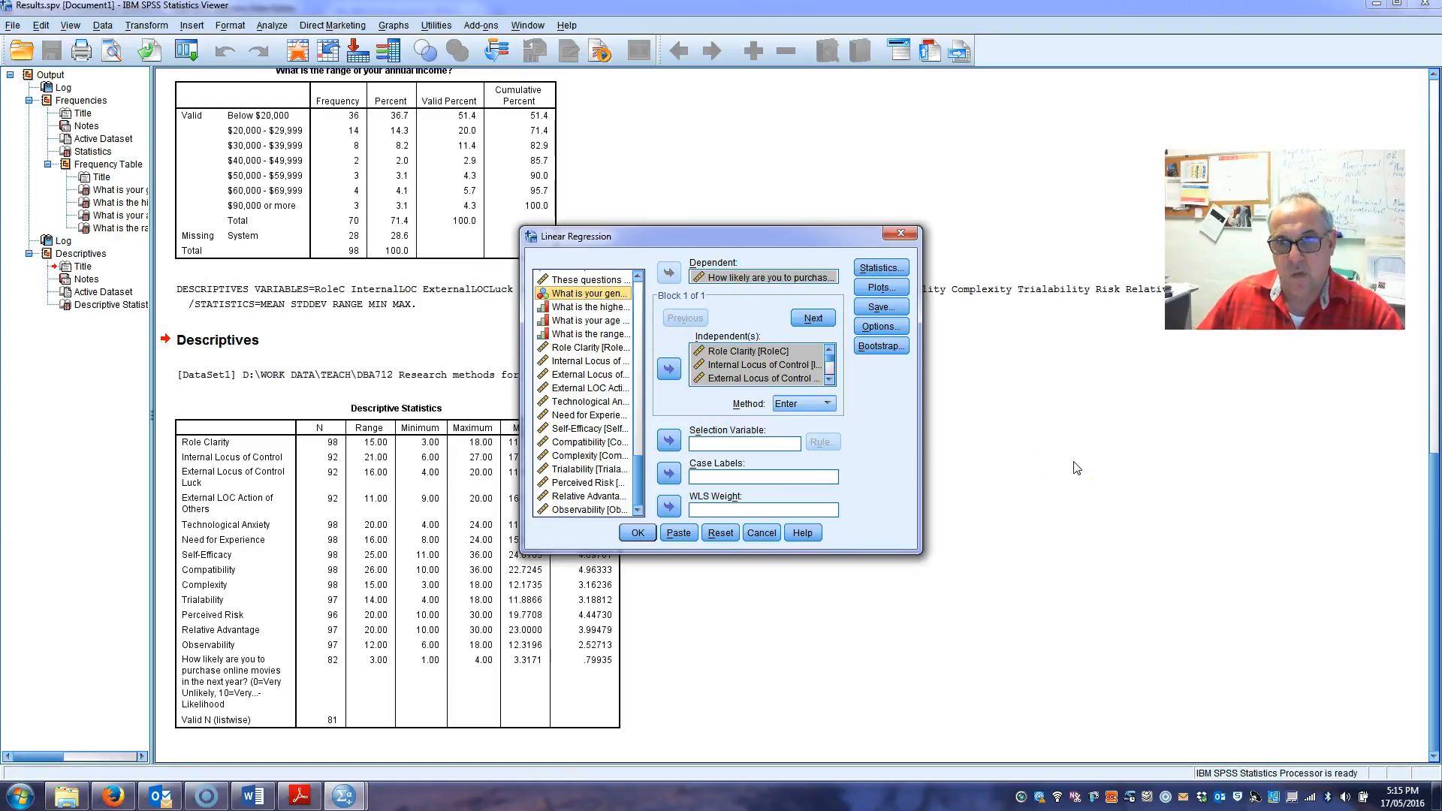
pyautogui.click(1002, 454)
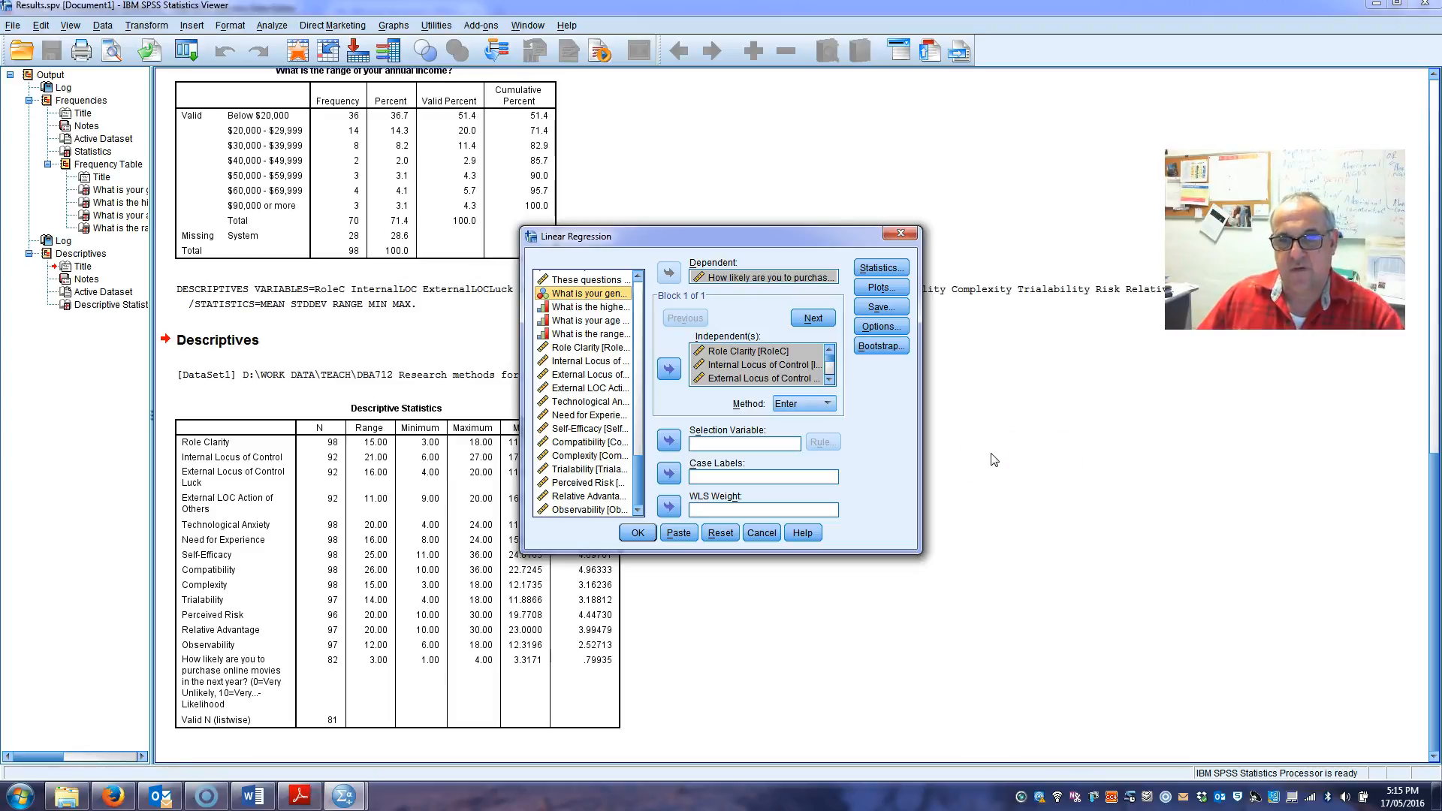
pyautogui.click(673, 414)
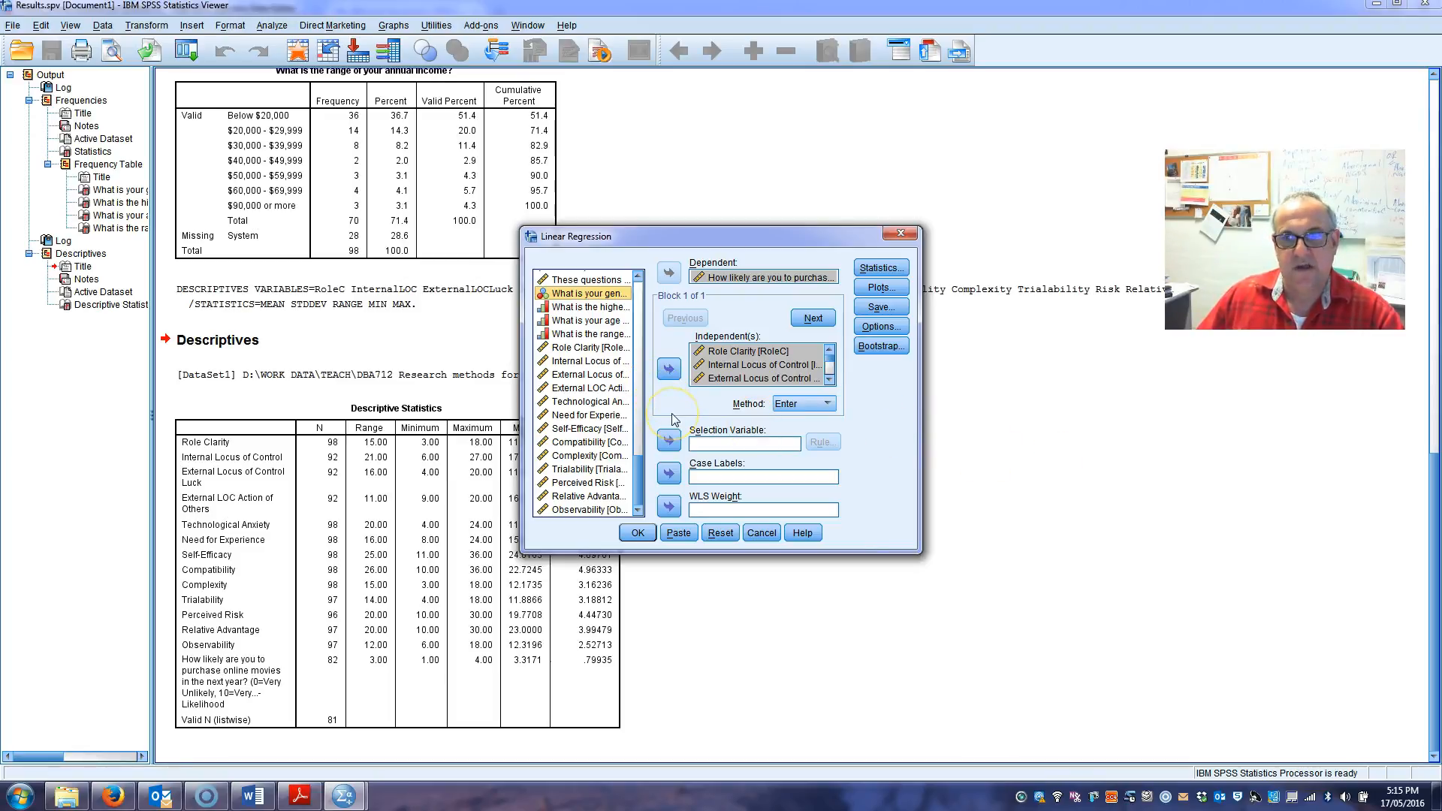
pyautogui.click(669, 369)
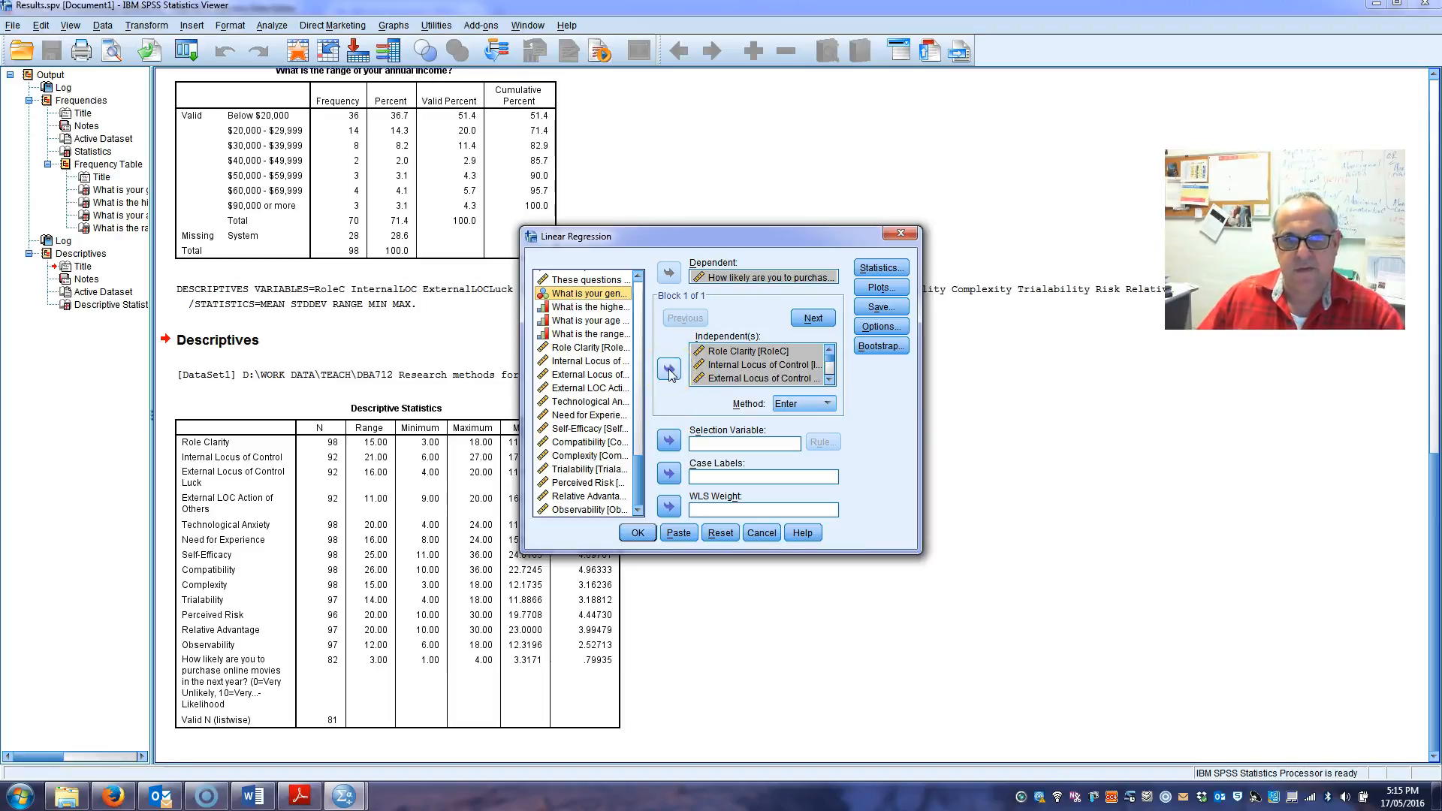
pyautogui.click(669, 370)
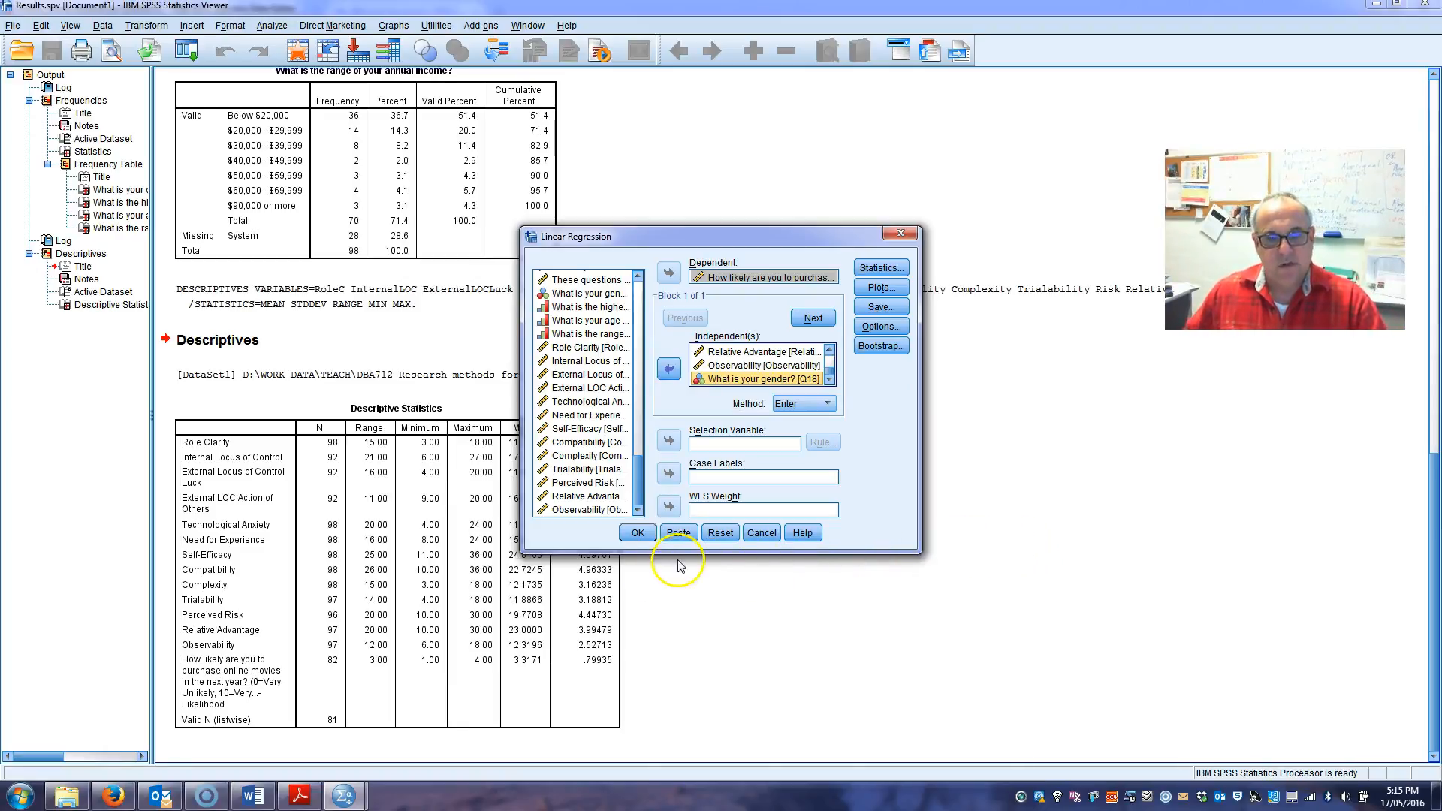
pyautogui.click(638, 533)
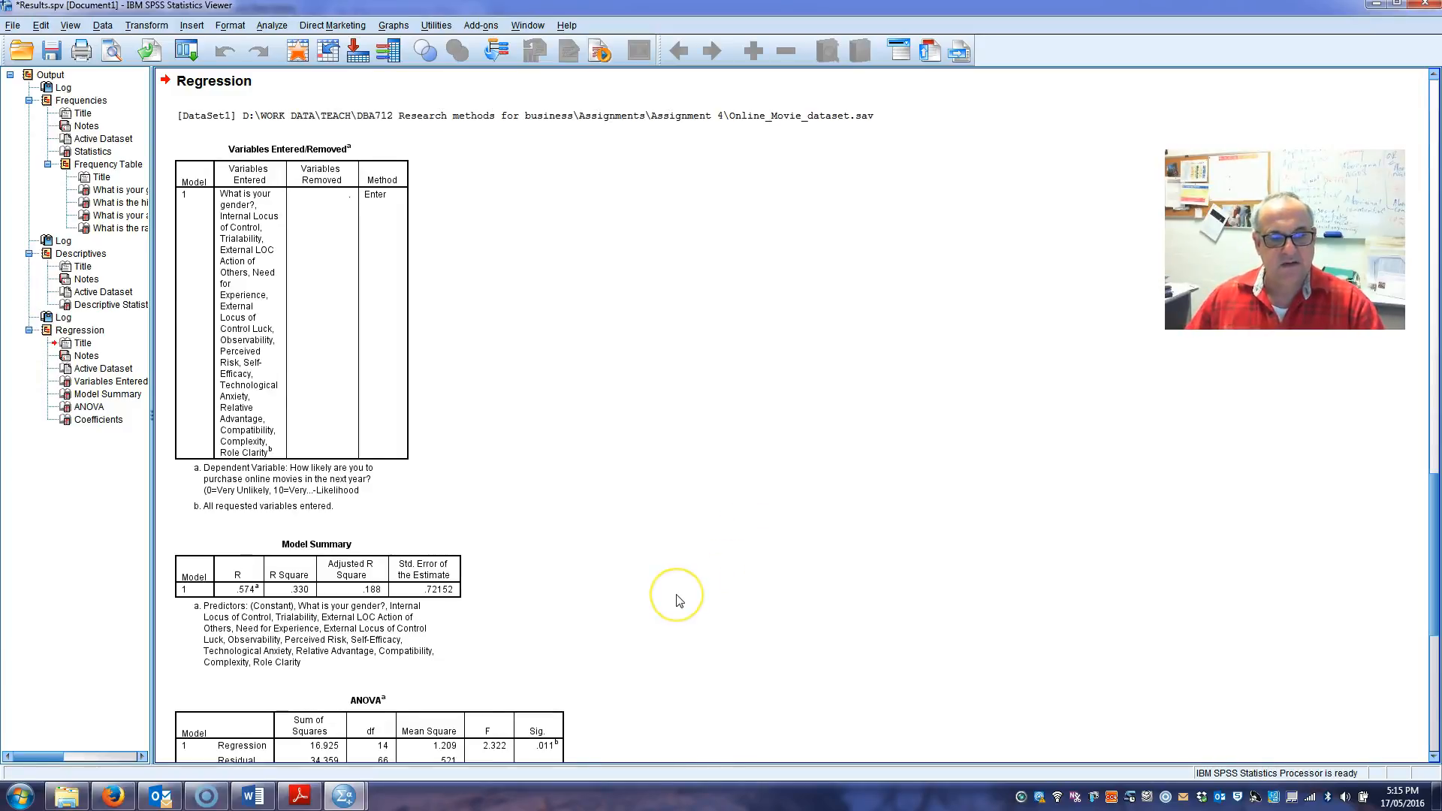
# - Examine the regression's Model Summary, ANOVA and Coefficients tables for model fit and the significance of each predictor
pyautogui.scroll(-3, 678, 598)
pyautogui.scroll(-3, 678, 600)
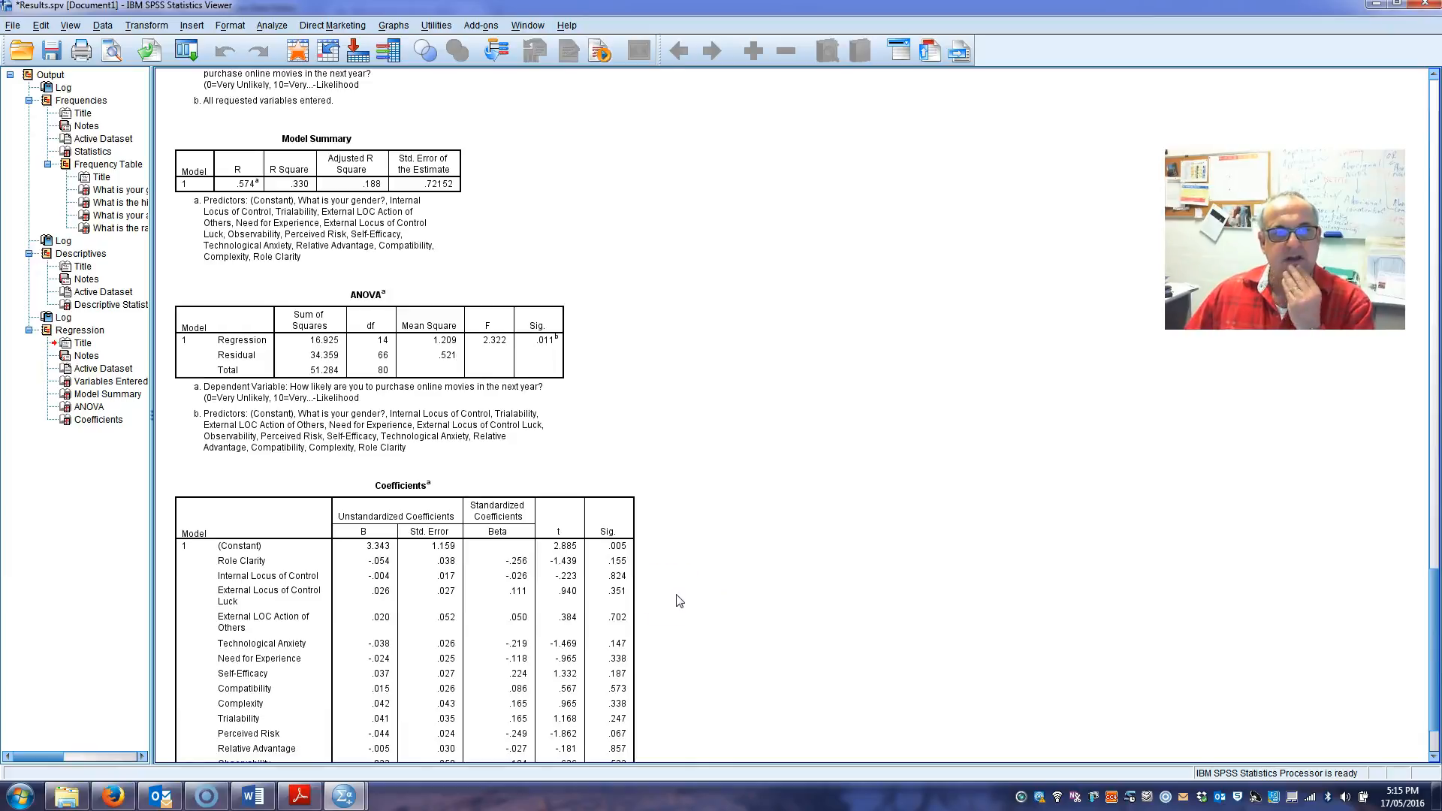
pyautogui.click(496, 357)
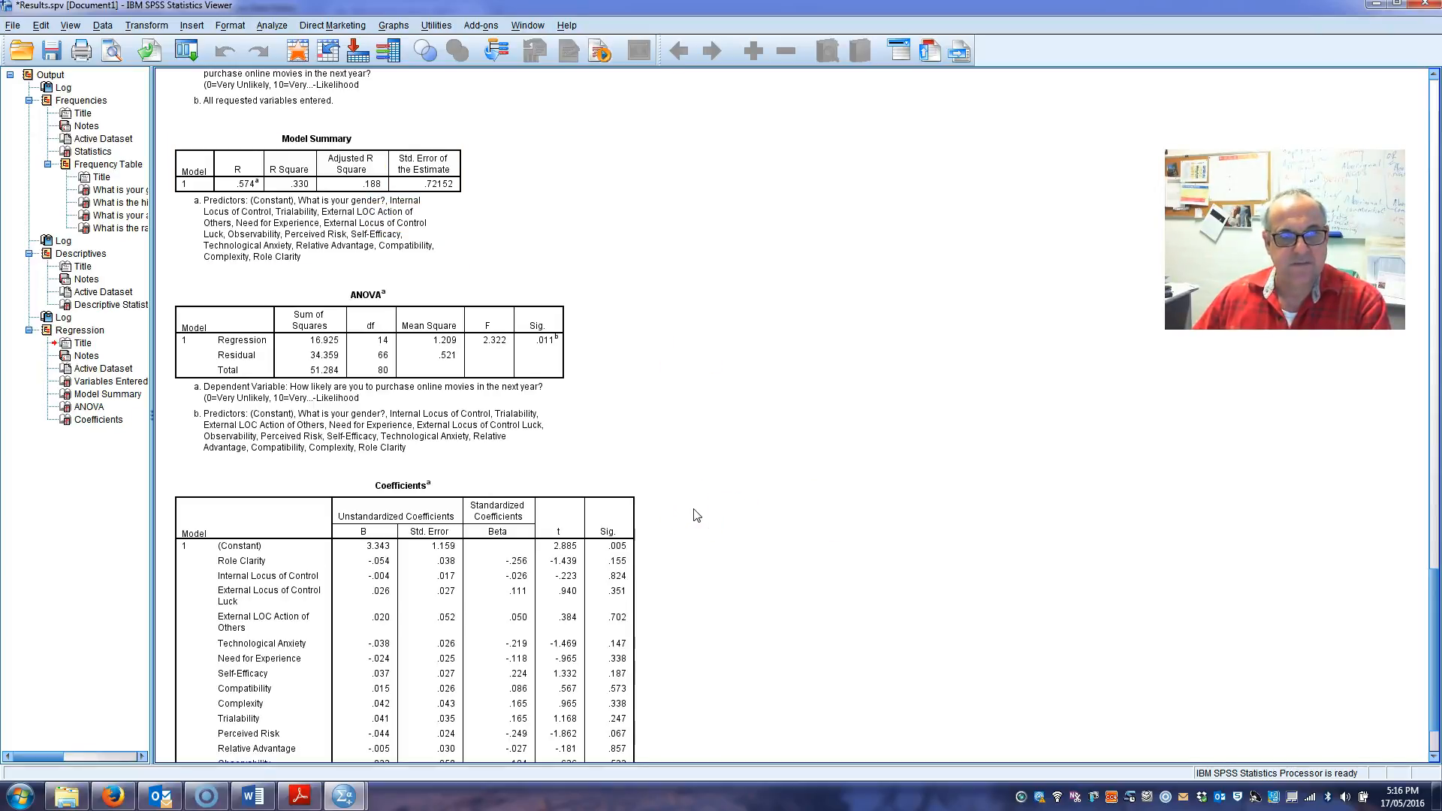
pyautogui.scroll(-2, 735, 478)
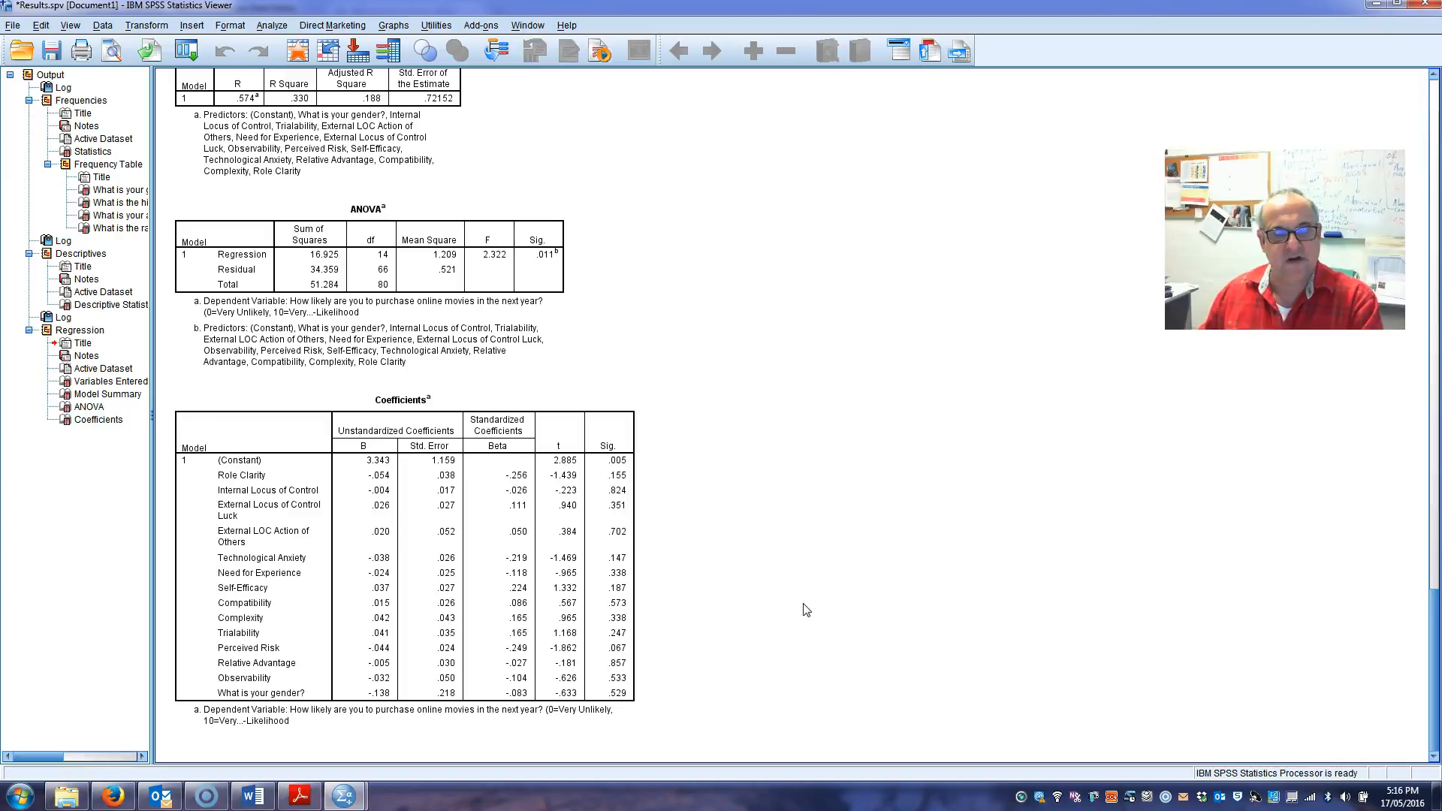
pyautogui.scroll(3, 806, 610)
pyautogui.click(501, 418)
pyautogui.click(362, 254)
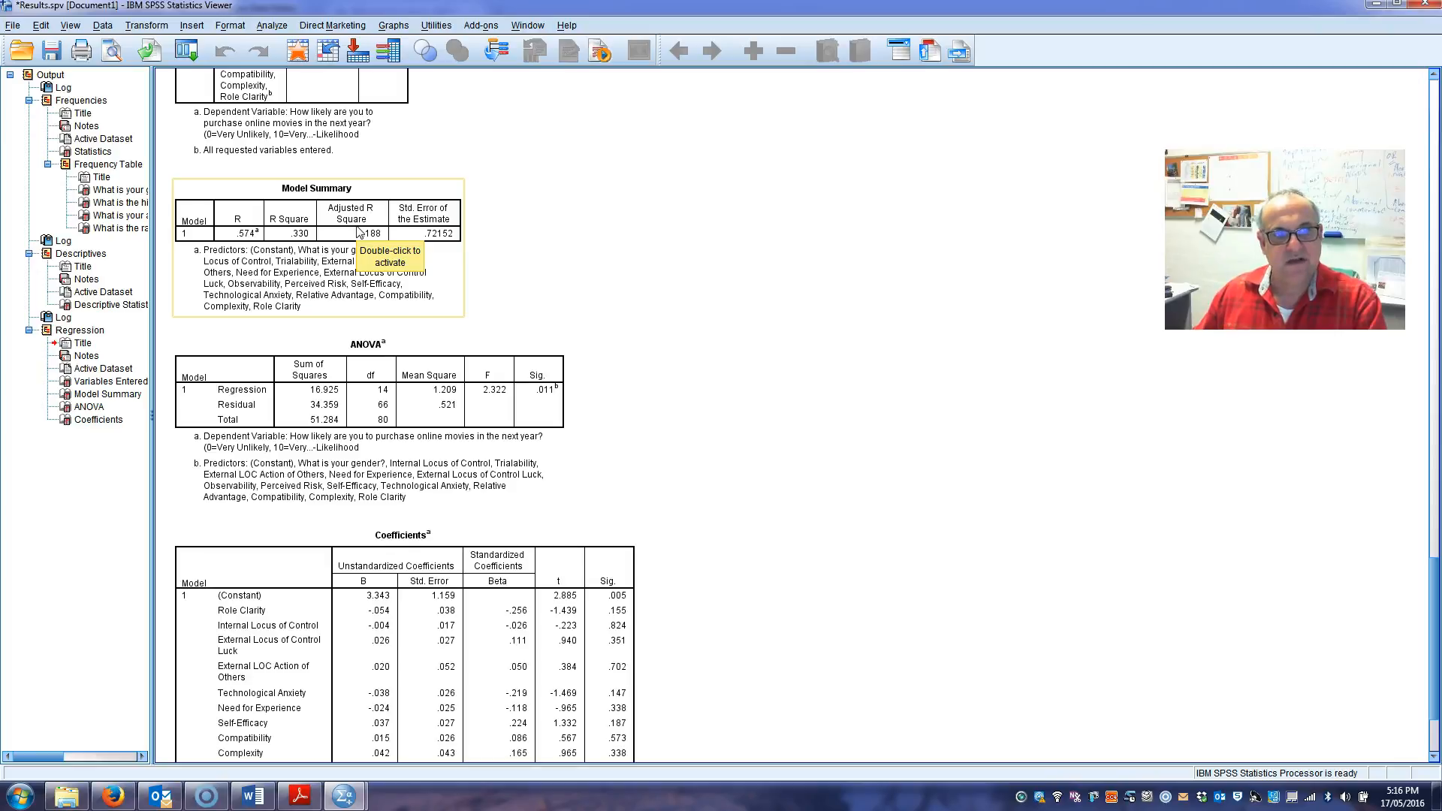
pyautogui.scroll(5, 482, 312)
pyautogui.scroll(-3, 483, 312)
pyautogui.click(501, 487)
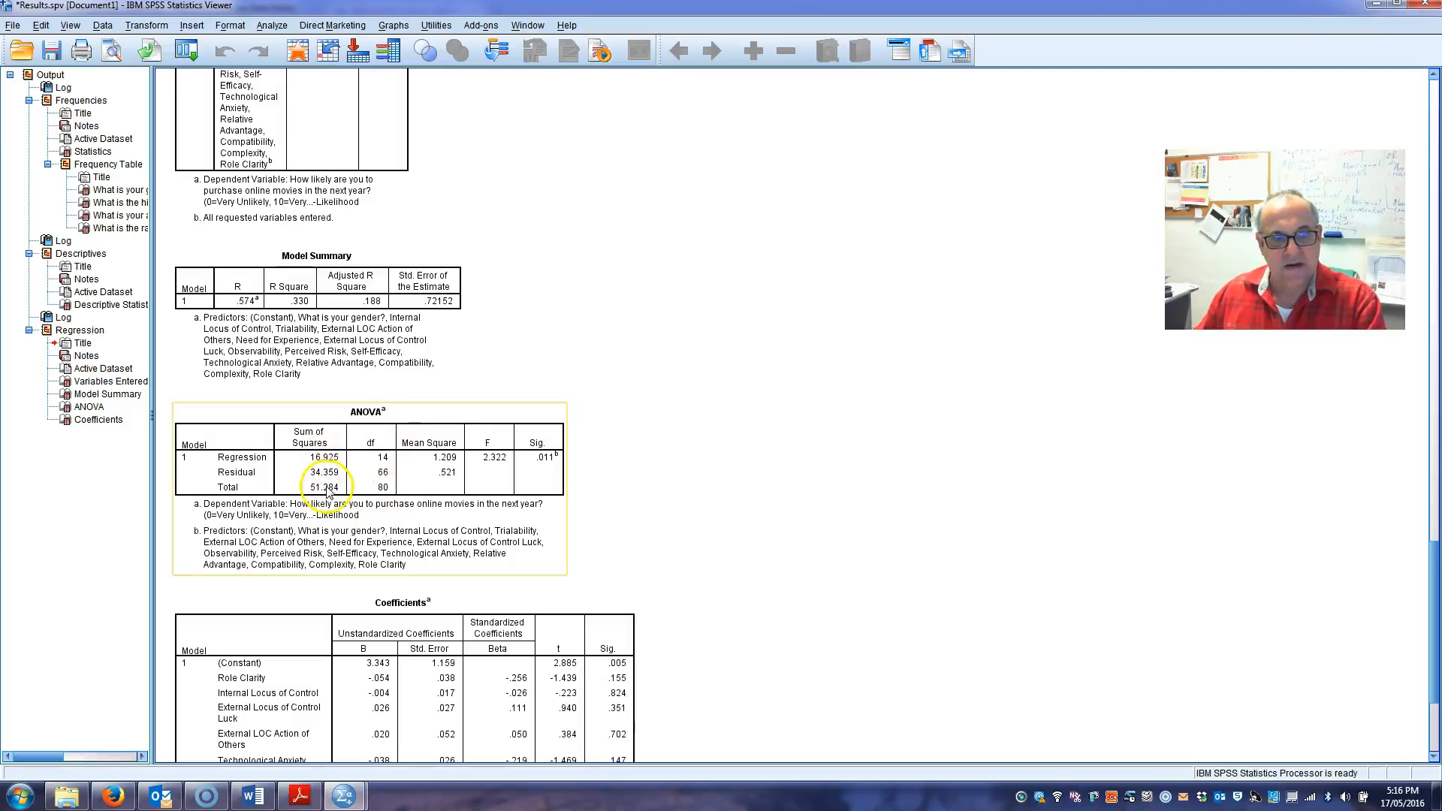
pyautogui.click(611, 563)
pyautogui.scroll(-3, 661, 571)
pyautogui.click(541, 475)
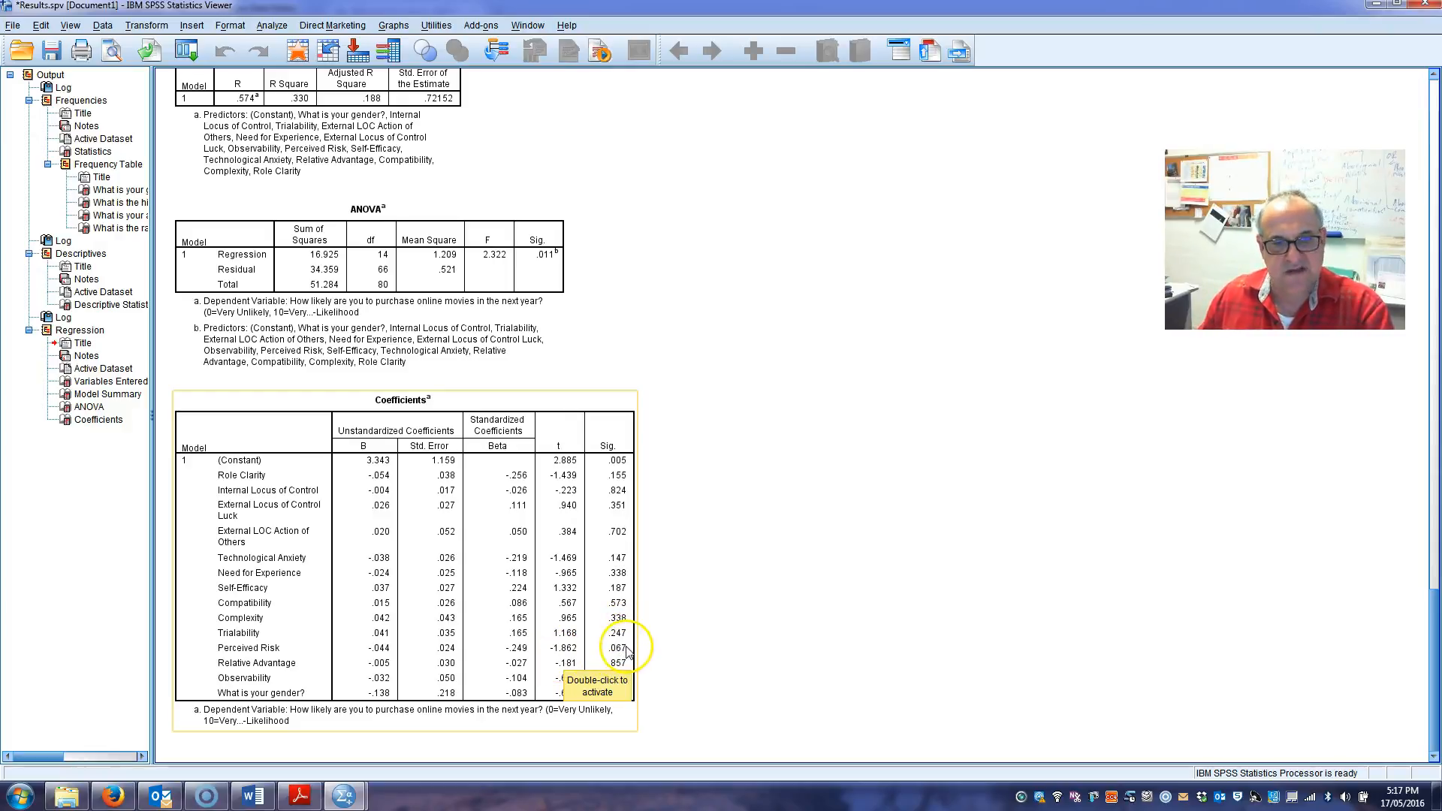
pyautogui.click(715, 676)
pyautogui.click(630, 677)
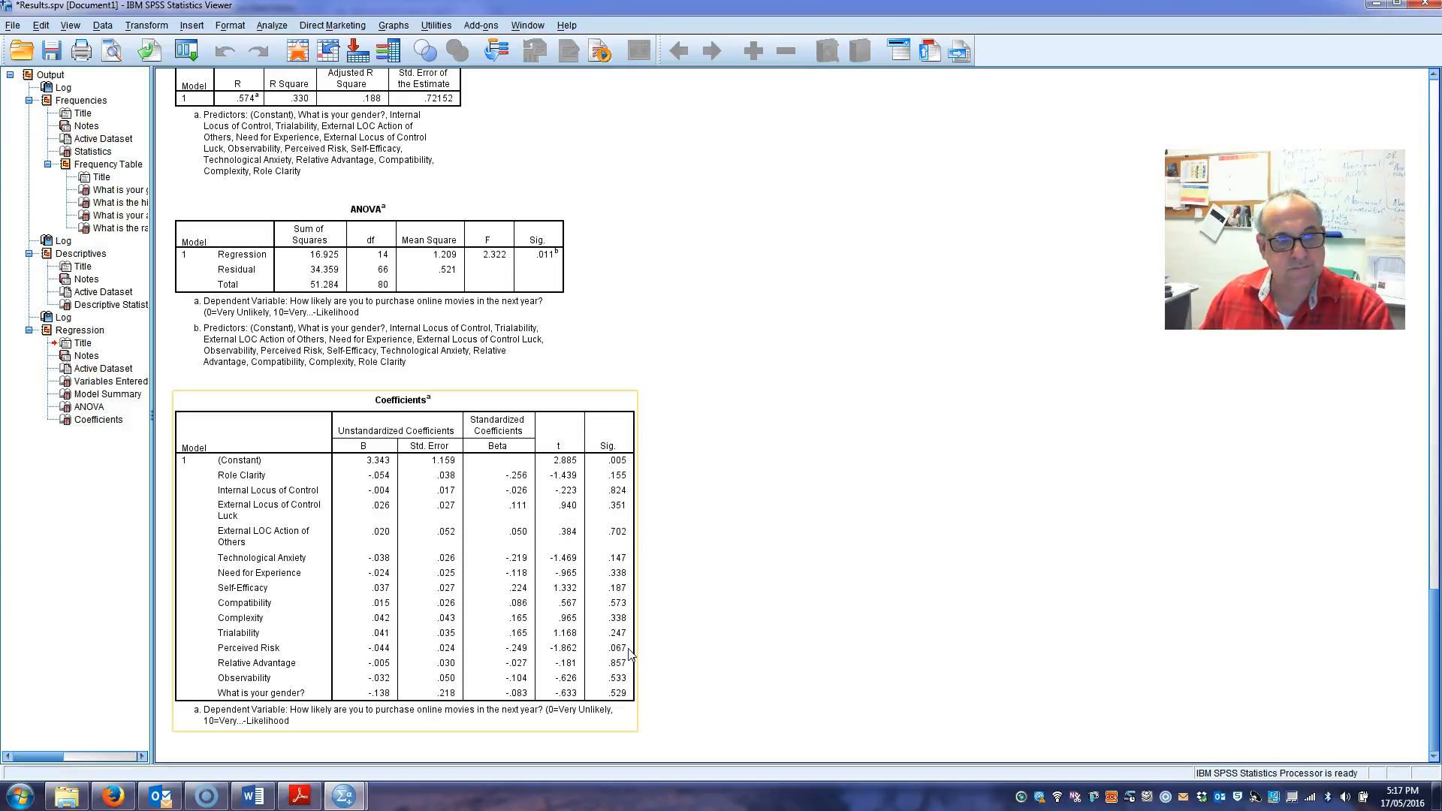
# - Save the Results output including the regression tables
pyautogui.click(716, 323)
pyautogui.click(52, 51)
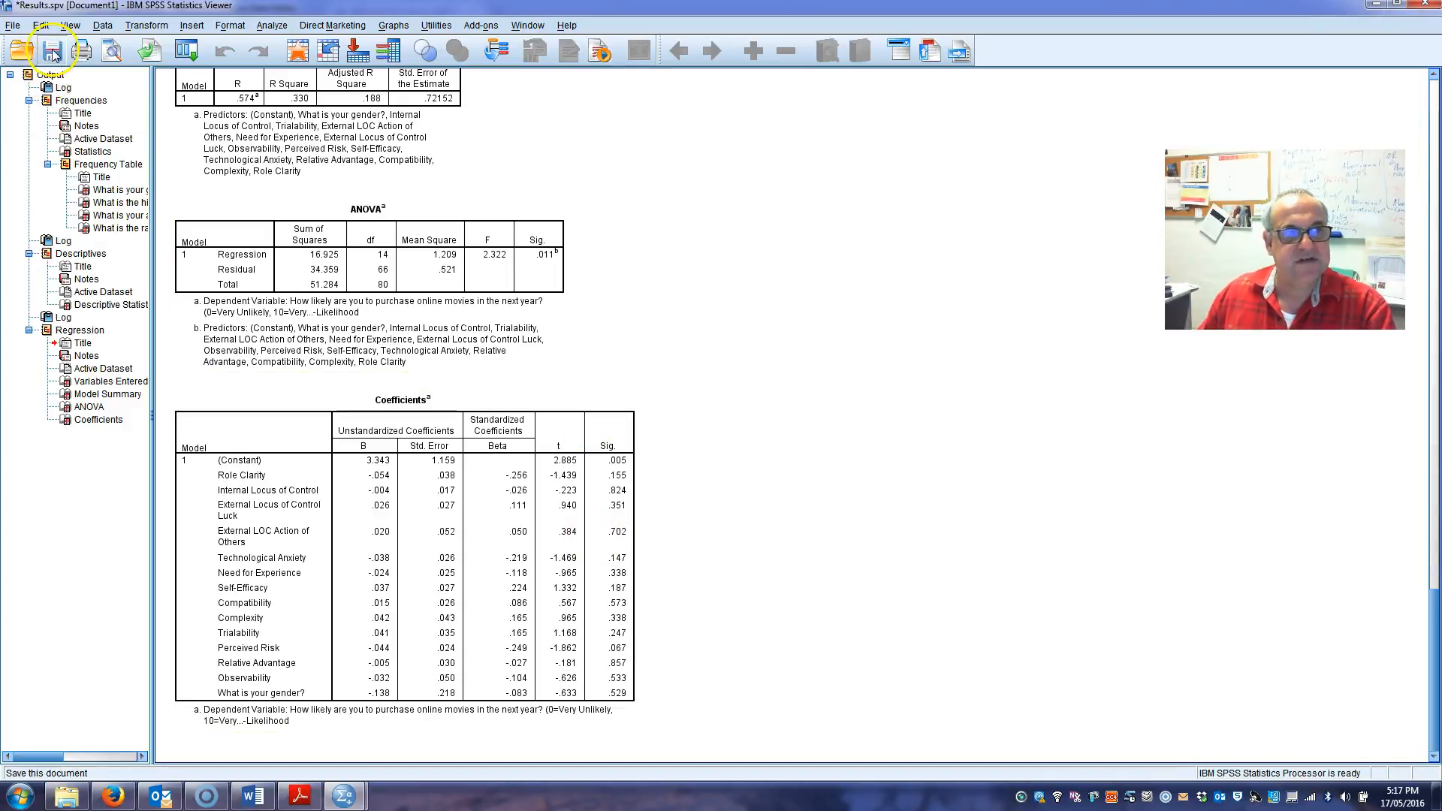
pyautogui.click(694, 596)
pyautogui.click(463, 574)
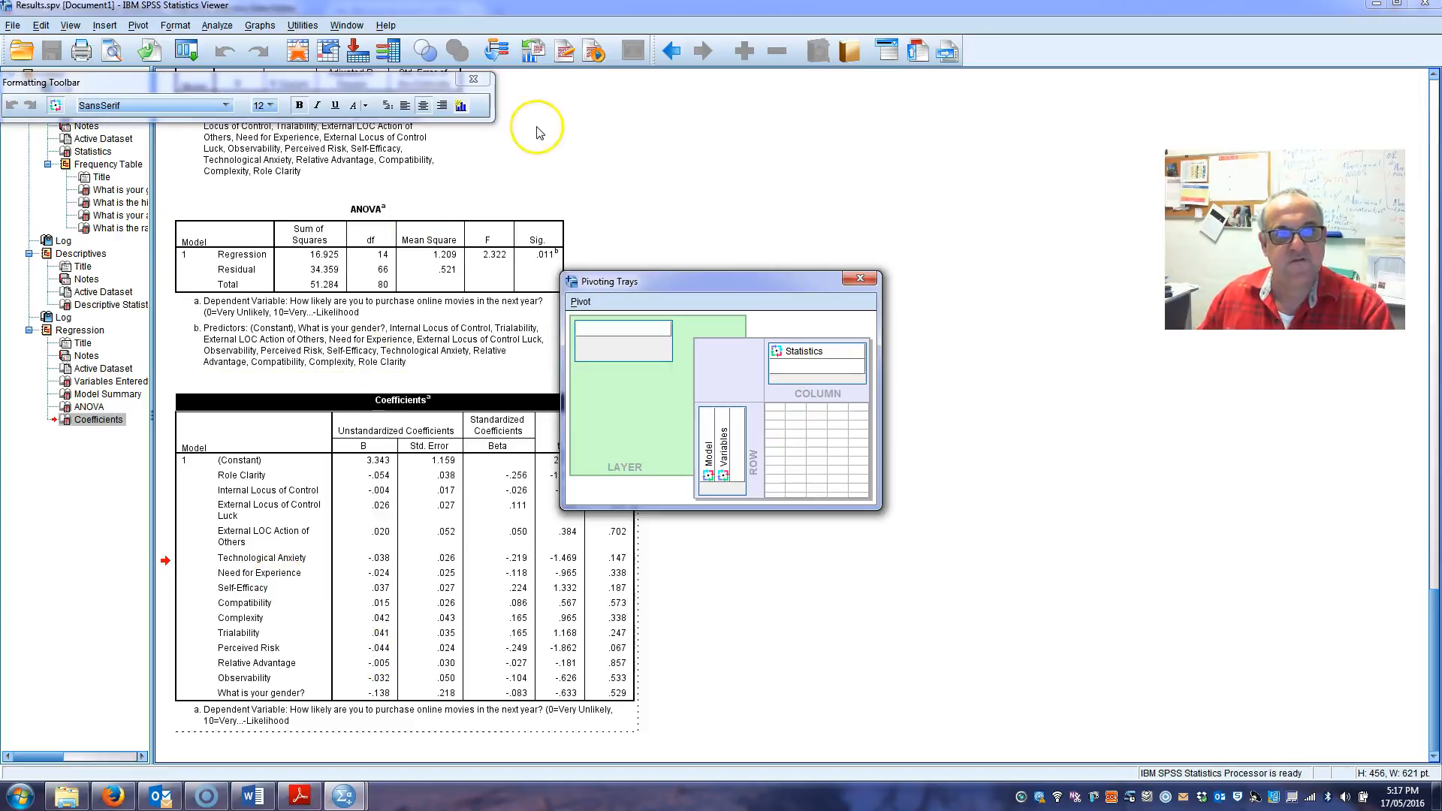
pyautogui.click(474, 81)
pyautogui.click(859, 279)
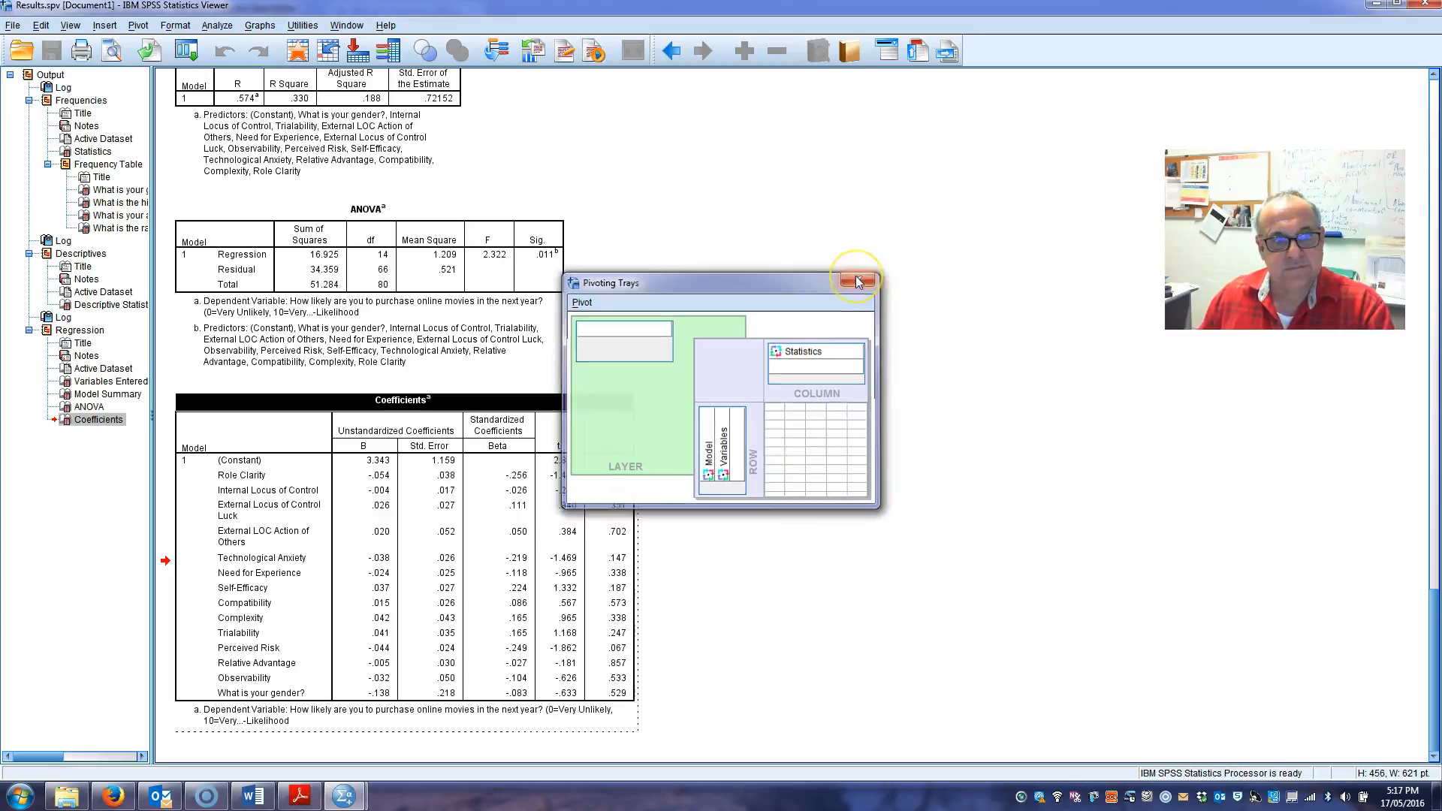
pyautogui.click(803, 405)
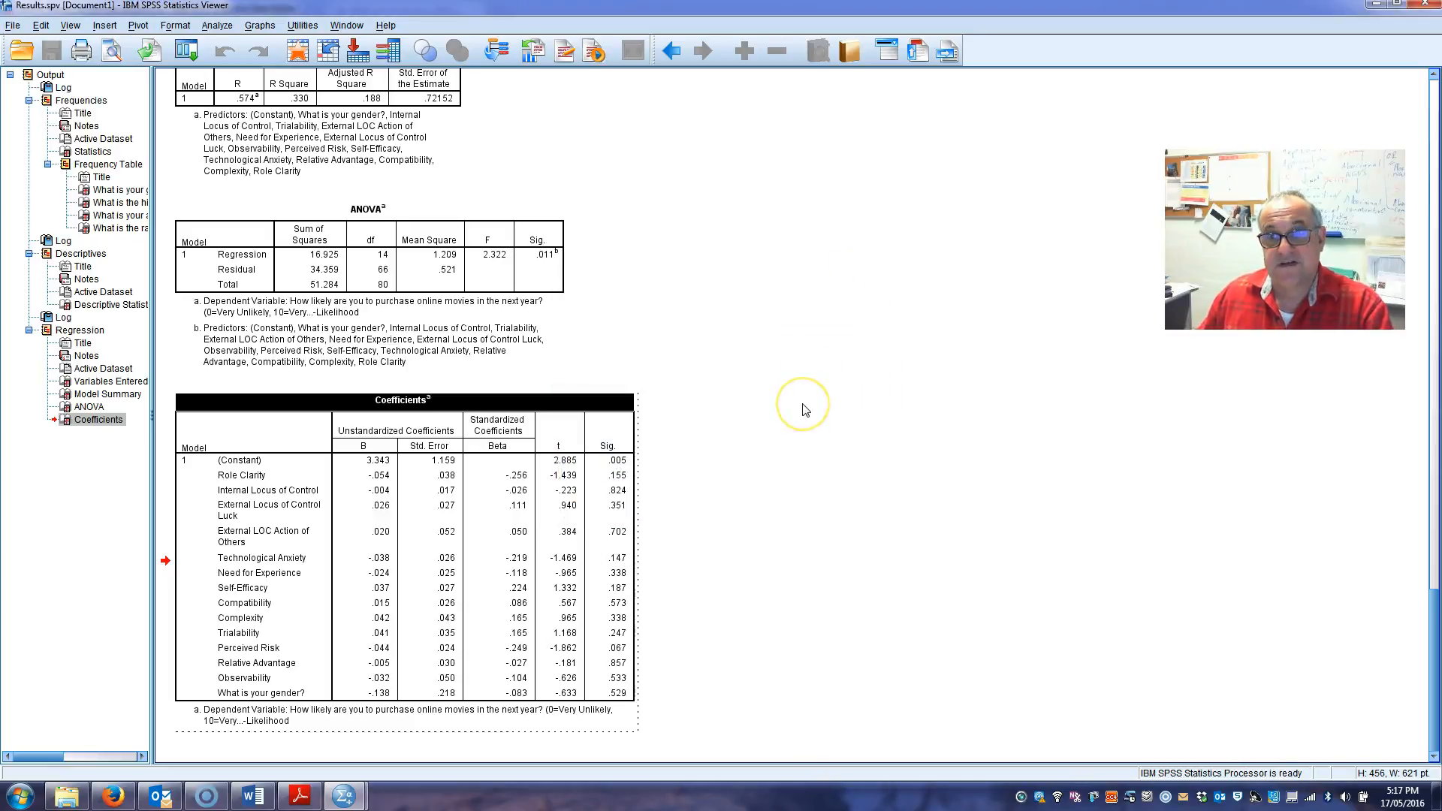